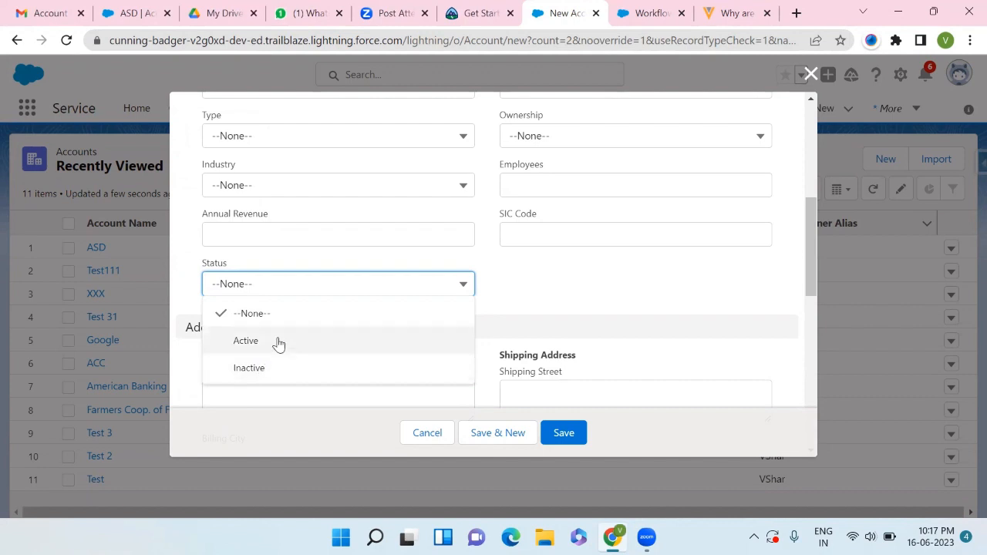
- Set the new account's Status to Active and its Active field to Yes, then save the record
{"action": "left_click", "coordinate": [498, 293]}
{"action": "scroll", "coordinate": [499, 294], "scroll_direction": "down", "scroll_amount": 5}
{"action": "scroll", "coordinate": [498, 295], "scroll_direction": "down", "scroll_amount": 3}
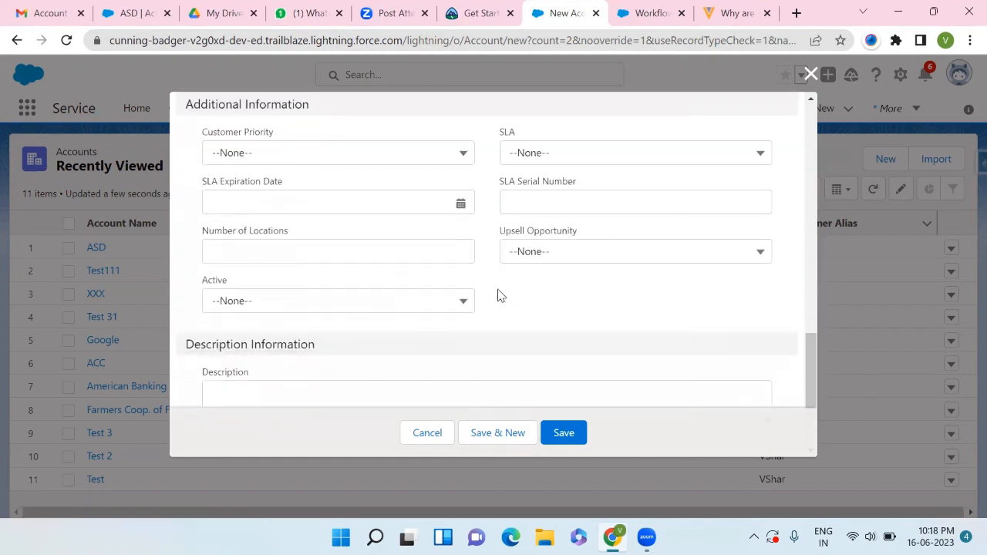
{"action": "left_click", "coordinate": [413, 268]}
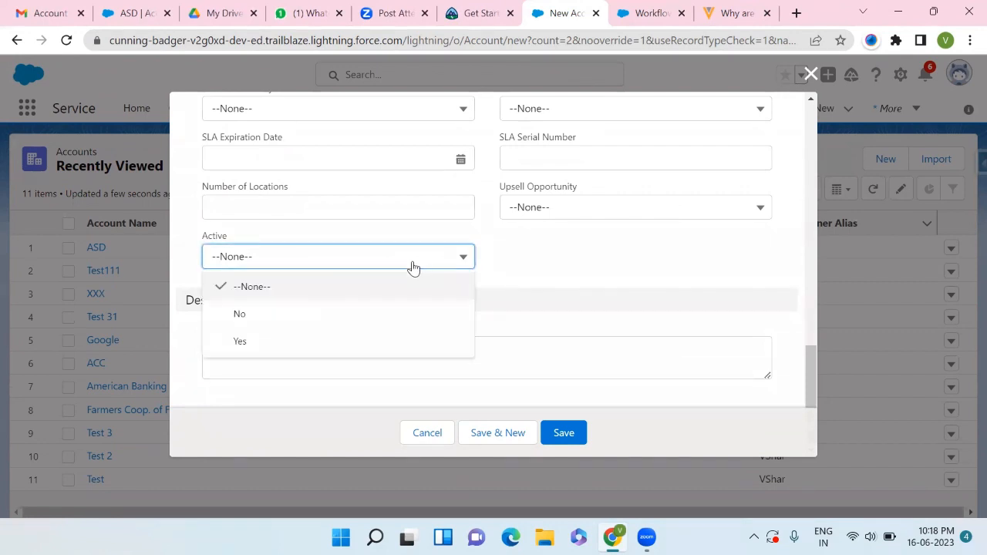
{"action": "left_click", "coordinate": [271, 345]}
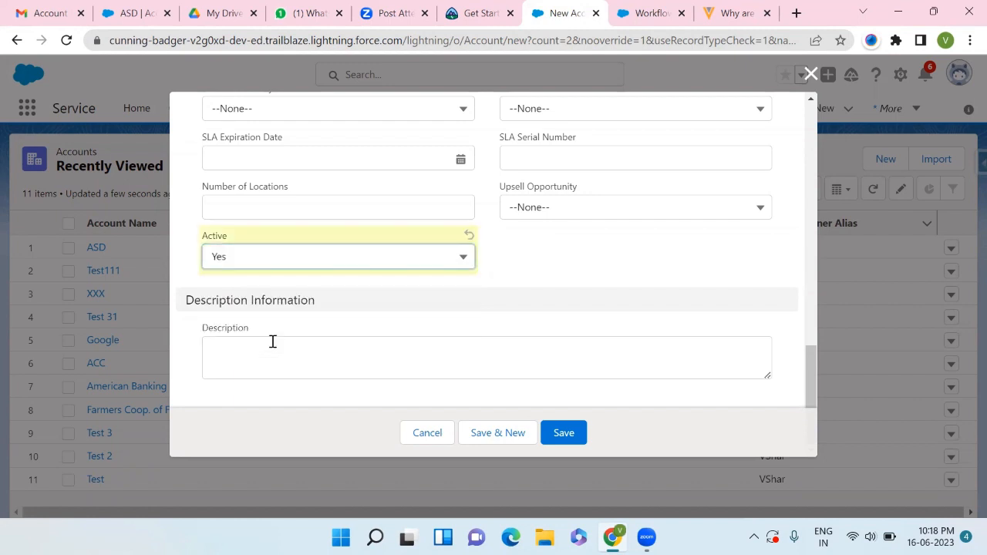
{"action": "left_click", "coordinate": [563, 432]}
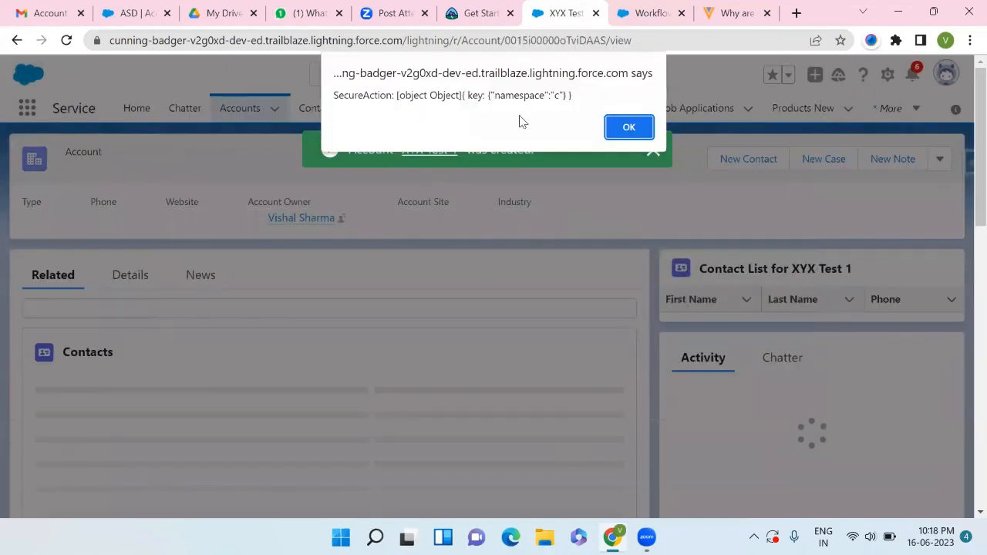
{"action": "left_click", "coordinate": [629, 126]}
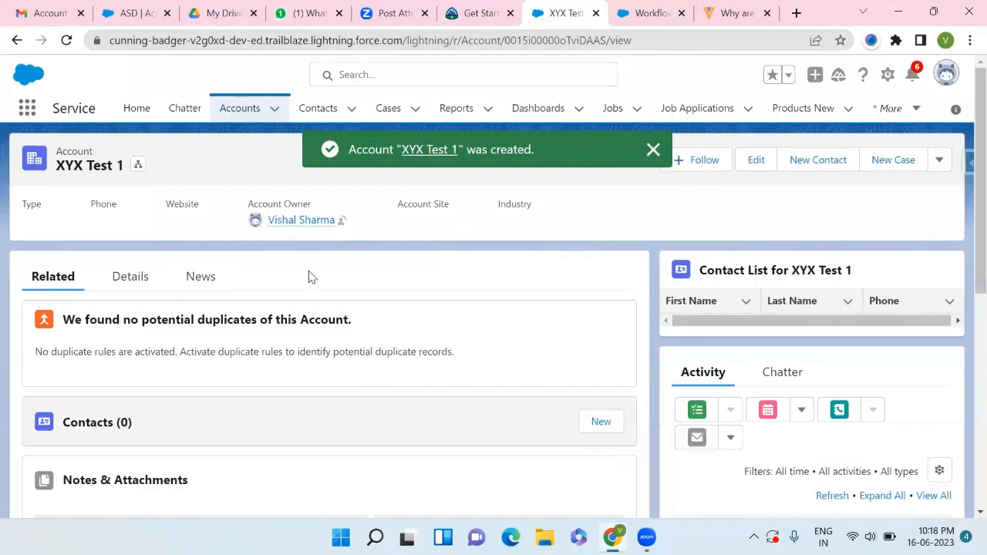
- Review the saved account's details, including its Status and Active fields
{"action": "left_click", "coordinate": [127, 285]}
{"action": "scroll", "coordinate": [126, 292], "scroll_direction": "down", "scroll_amount": 2}
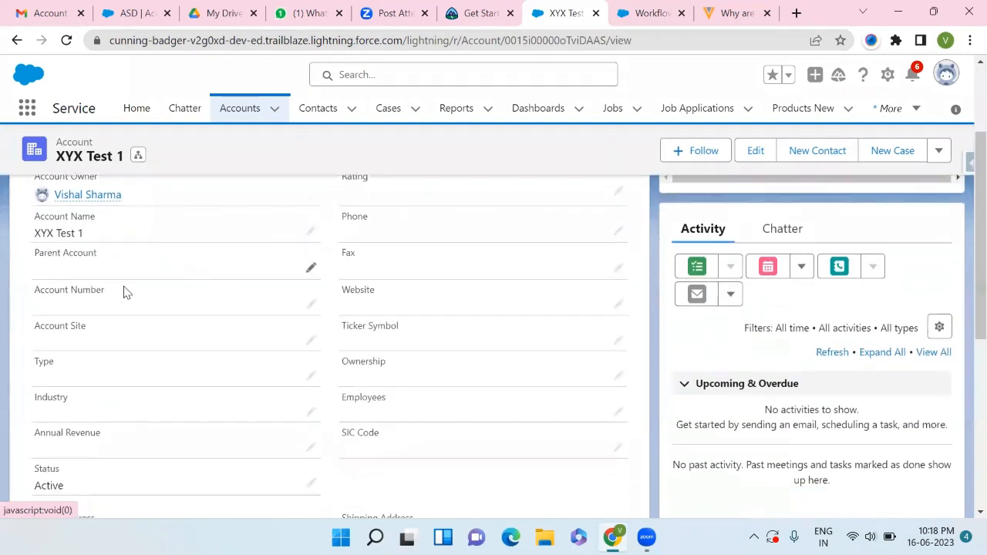
{"action": "scroll", "coordinate": [125, 289], "scroll_direction": "down", "scroll_amount": 3}
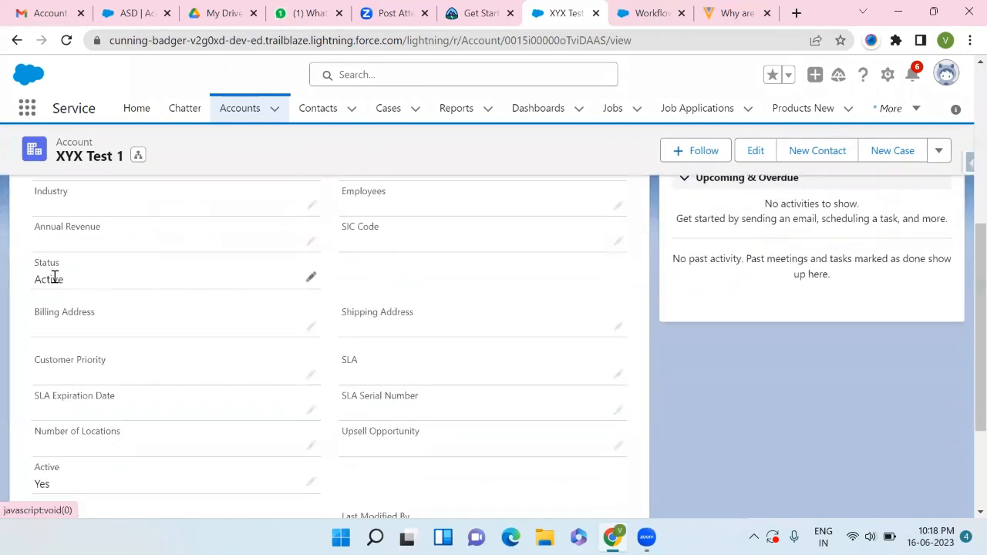
{"action": "scroll", "coordinate": [77, 285], "scroll_direction": "down", "scroll_amount": 3}
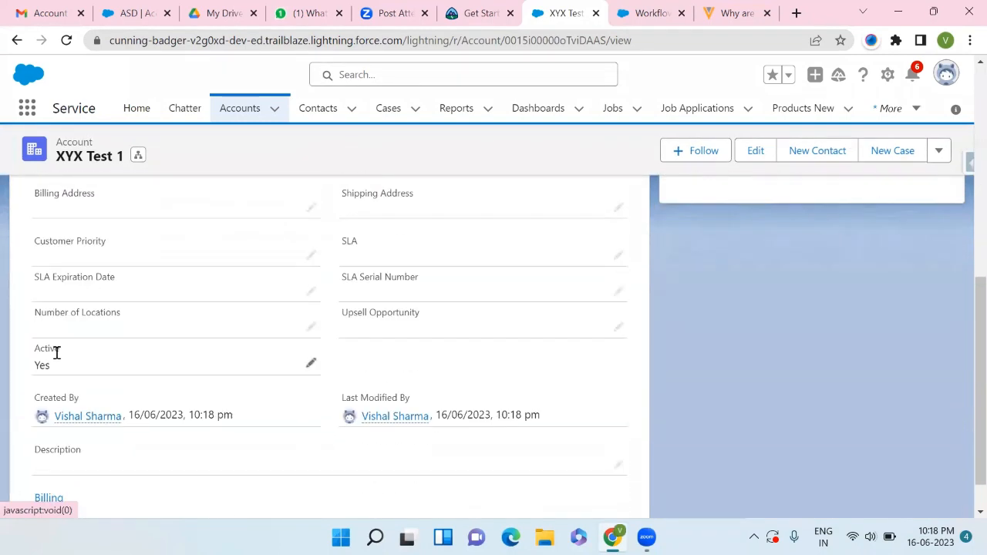
- Switch to Gmail and open the newest Account is Active notification email in the inbox
{"action": "left_click", "coordinate": [46, 10]}
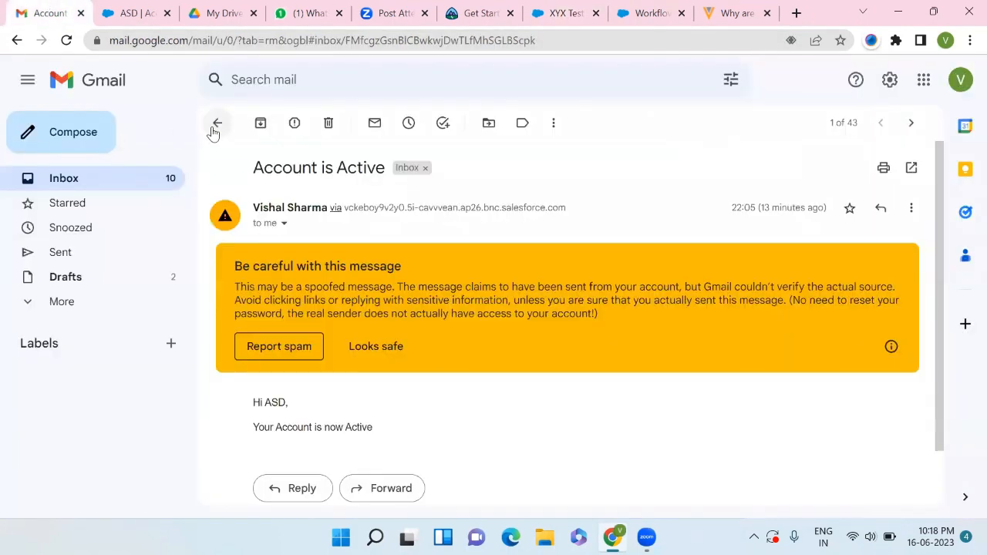
{"action": "left_click", "coordinate": [217, 123]}
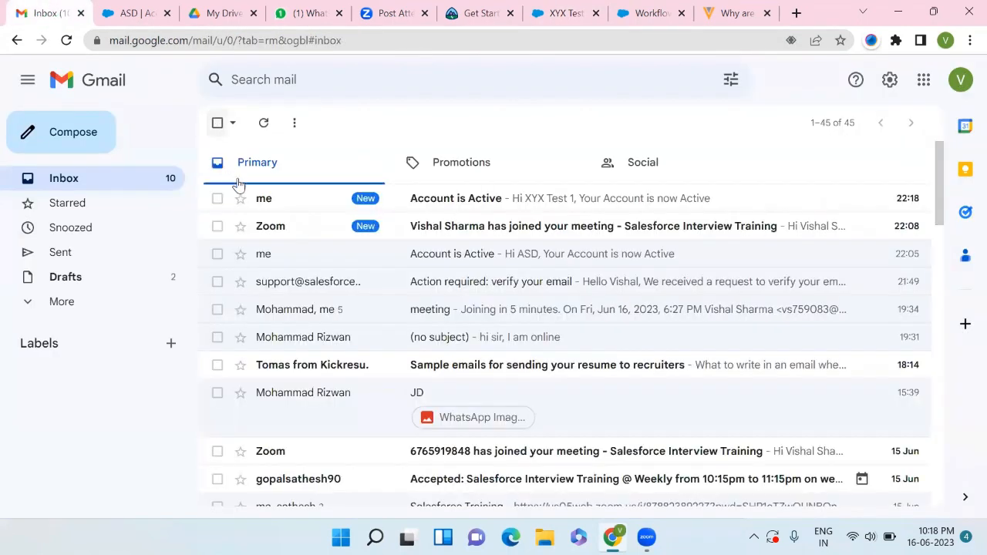
{"action": "left_click", "coordinate": [444, 206]}
{"action": "scroll", "coordinate": [364, 386], "scroll_direction": "down", "scroll_amount": 2}
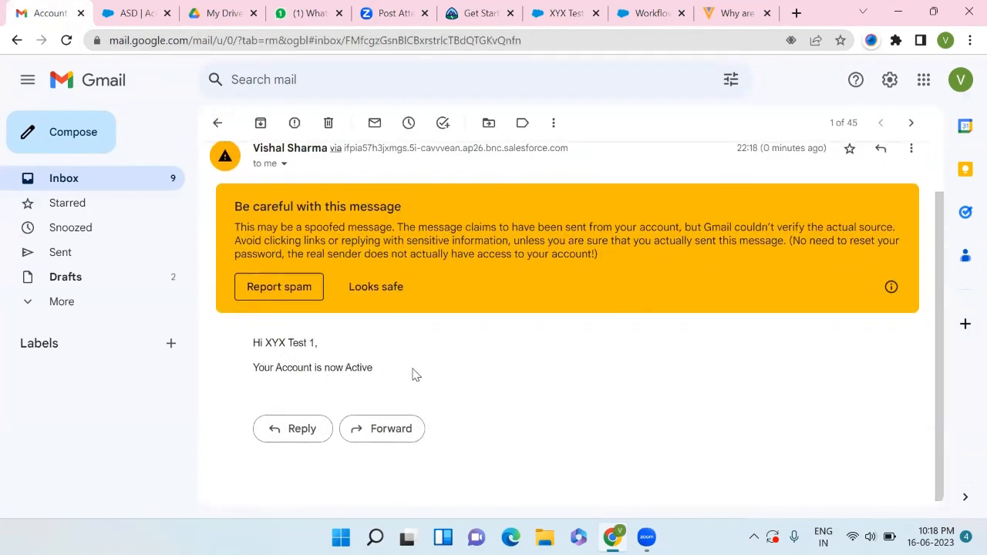
{"action": "scroll", "coordinate": [412, 375], "scroll_direction": "up", "scroll_amount": 2}
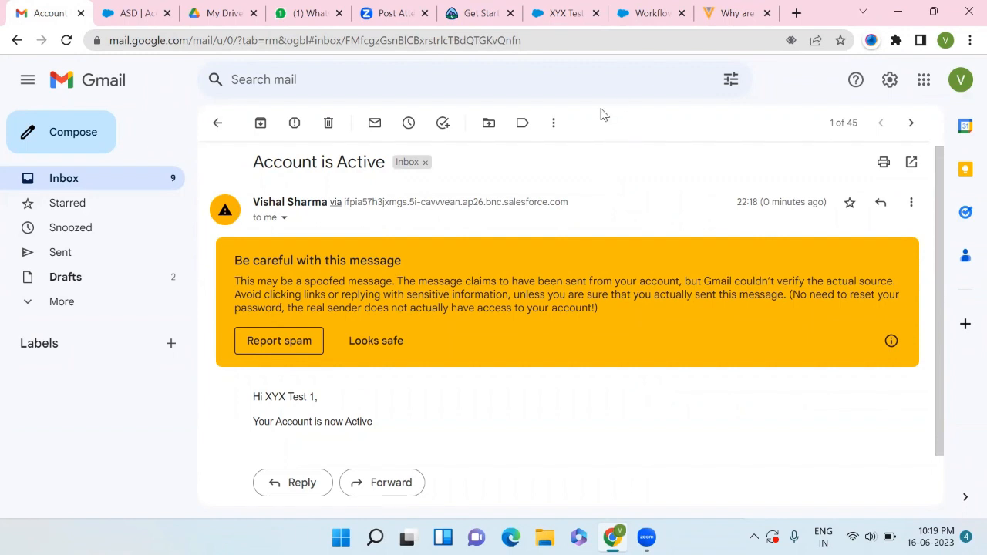
- Revisit the Account Active workflow rule and the saved account record in their tabs
{"action": "left_click", "coordinate": [640, 10]}
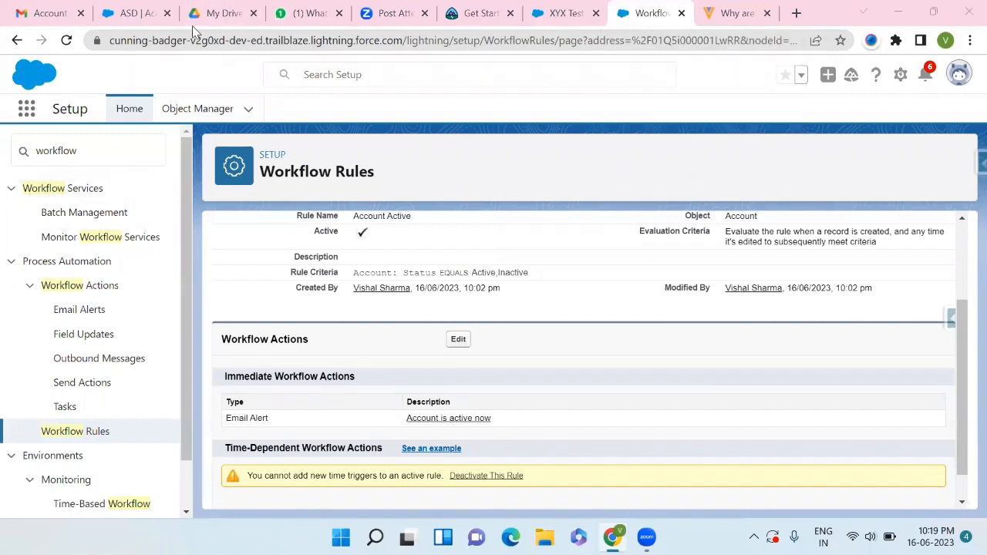
{"action": "left_click", "coordinate": [567, 13]}
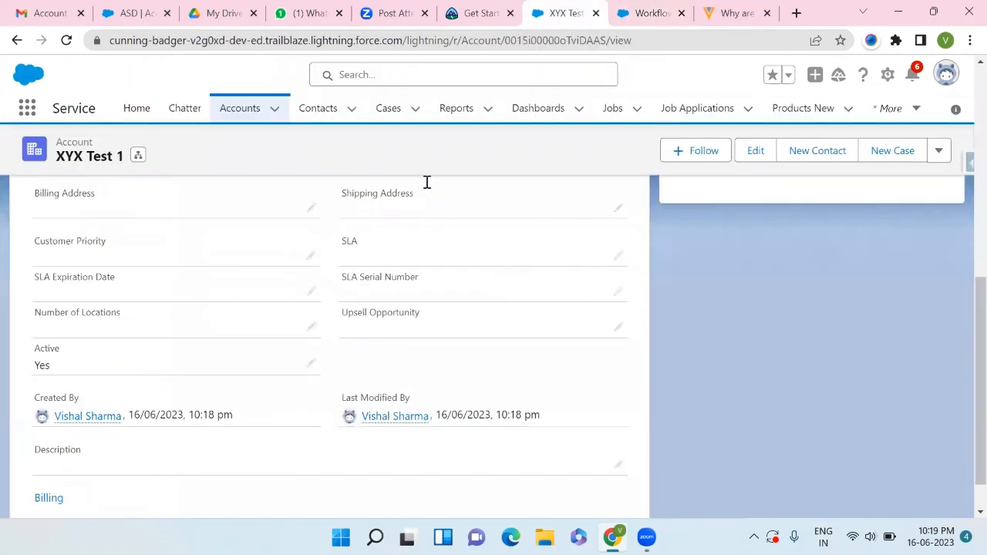
{"action": "scroll", "coordinate": [442, 248], "scroll_direction": "up", "scroll_amount": 5}
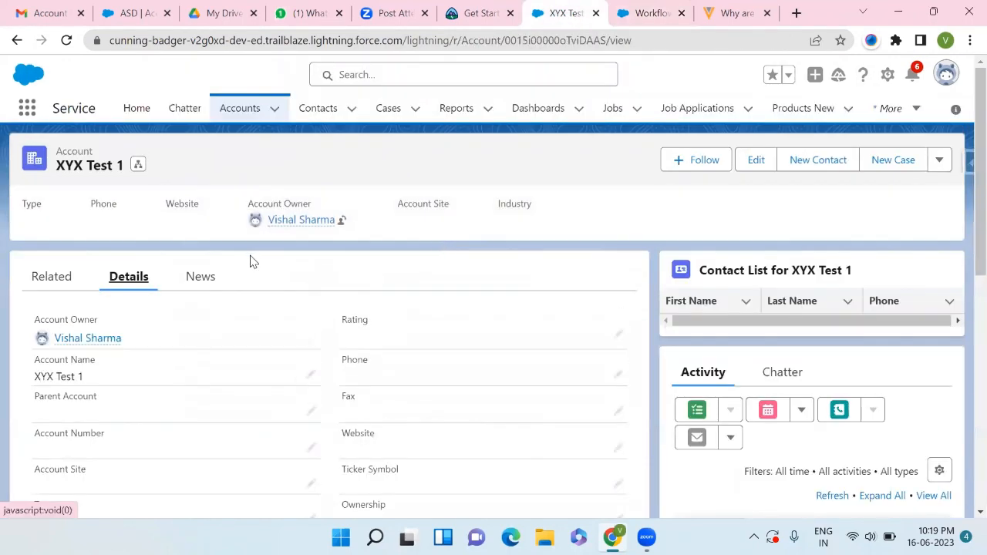
{"action": "scroll", "coordinate": [162, 374], "scroll_direction": "down", "scroll_amount": 4}
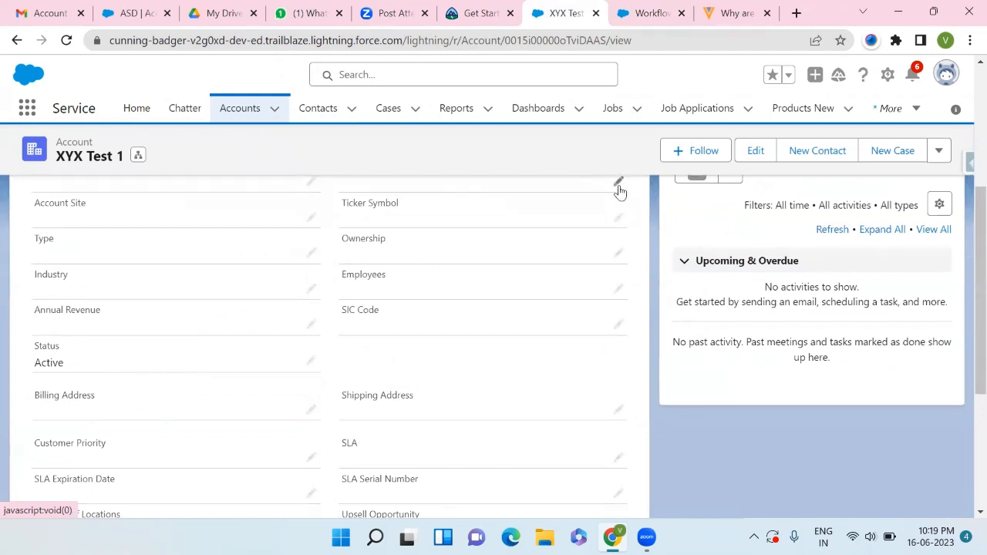
{"action": "left_click", "coordinate": [646, 9]}
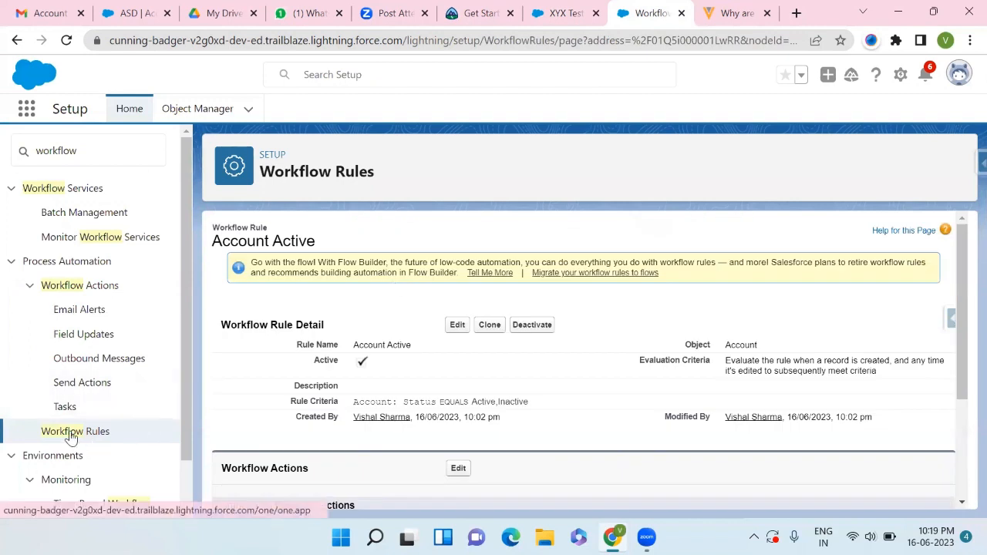
{"action": "left_click", "coordinate": [113, 151]}
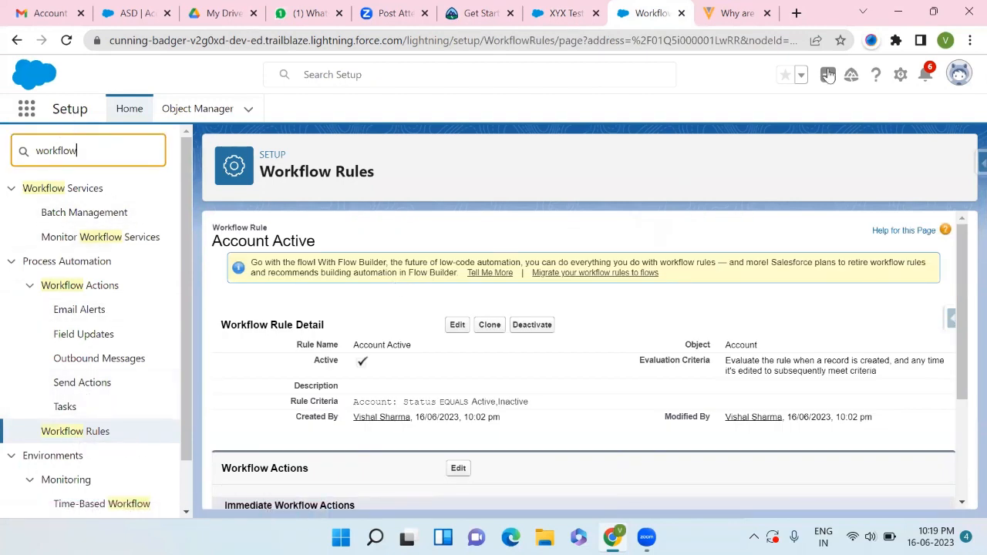
{"action": "left_click", "coordinate": [896, 74]}
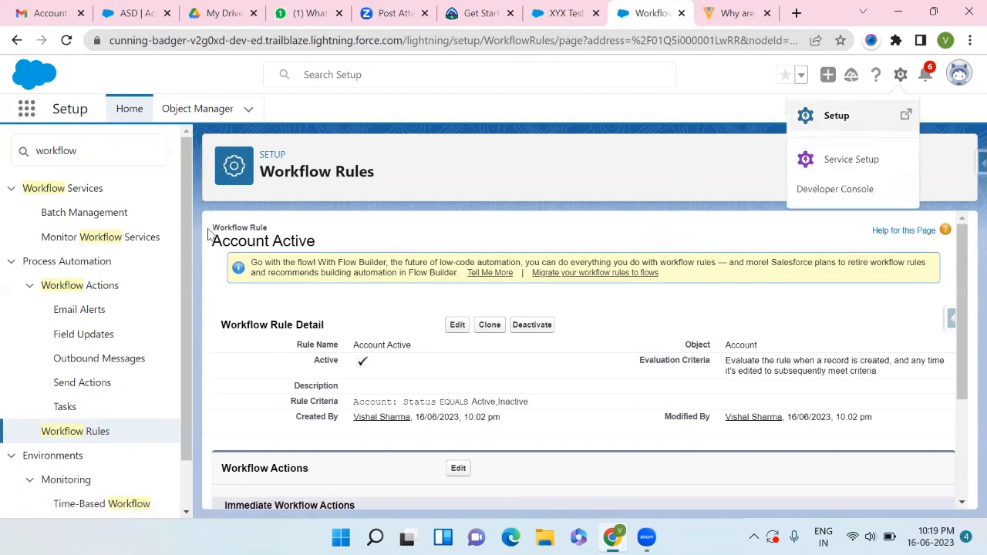
{"action": "left_click", "coordinate": [77, 149]}
{"action": "double_click", "coordinate": [77, 149]}
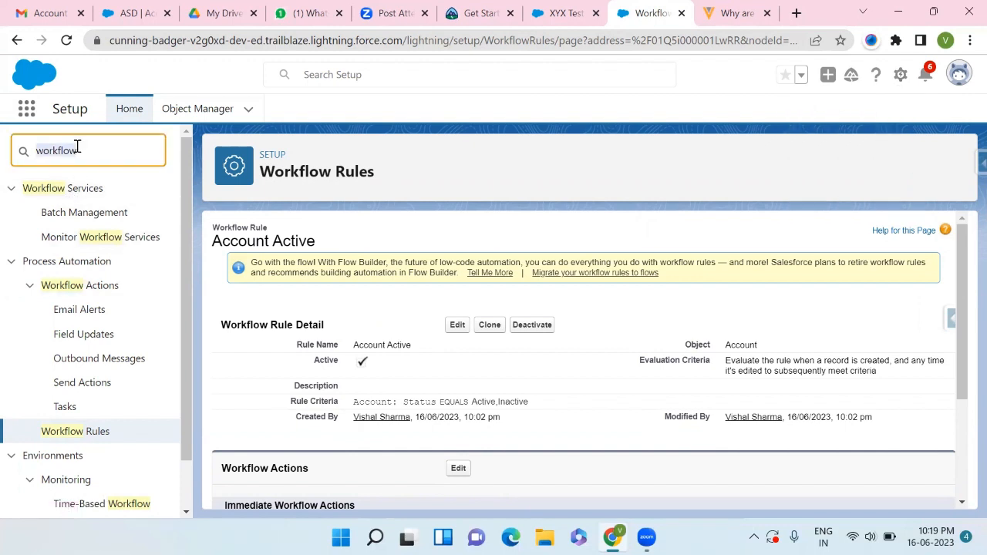
- Open the Workflow Rules list and start a new rule, continuing with workflow rules instead of Flow Builder
{"action": "scroll", "coordinate": [72, 372], "scroll_direction": "down", "scroll_amount": 1}
{"action": "left_click", "coordinate": [72, 377]}
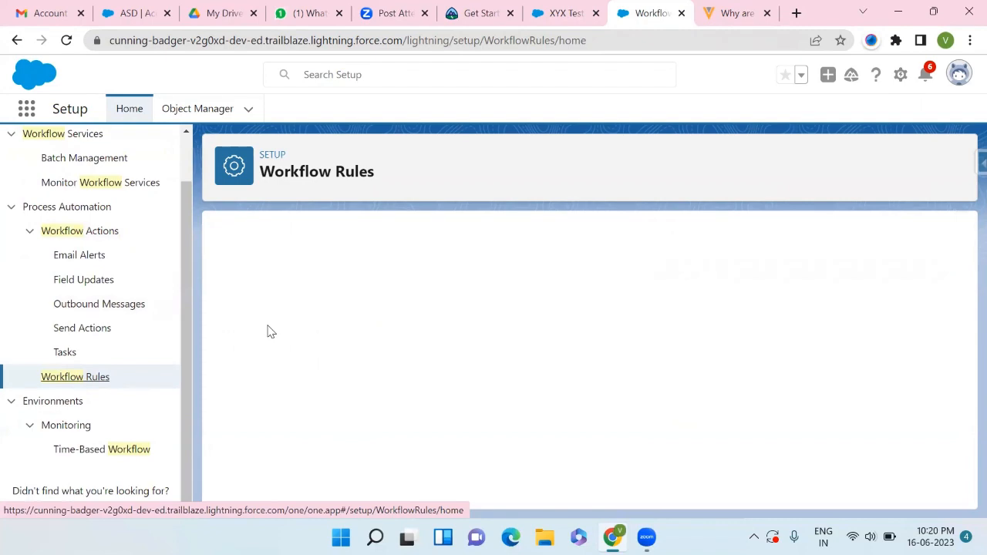
{"action": "scroll", "coordinate": [342, 398], "scroll_direction": "down", "scroll_amount": 1}
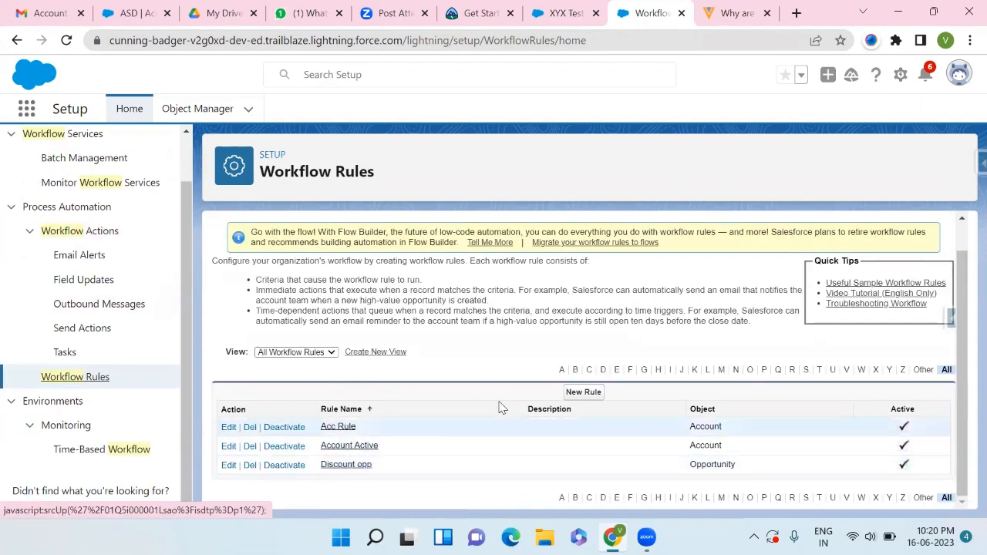
{"action": "left_click", "coordinate": [583, 392]}
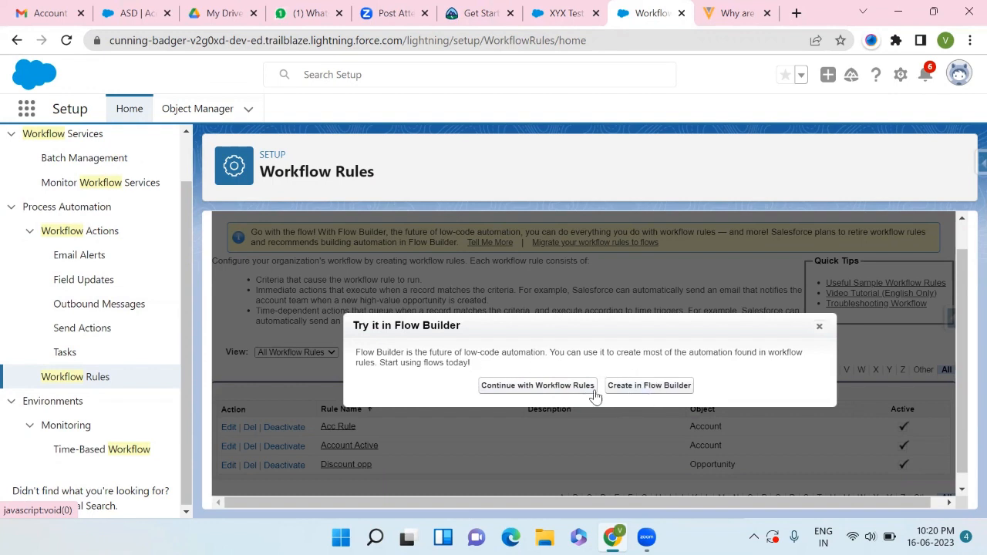
{"action": "left_click", "coordinate": [546, 388]}
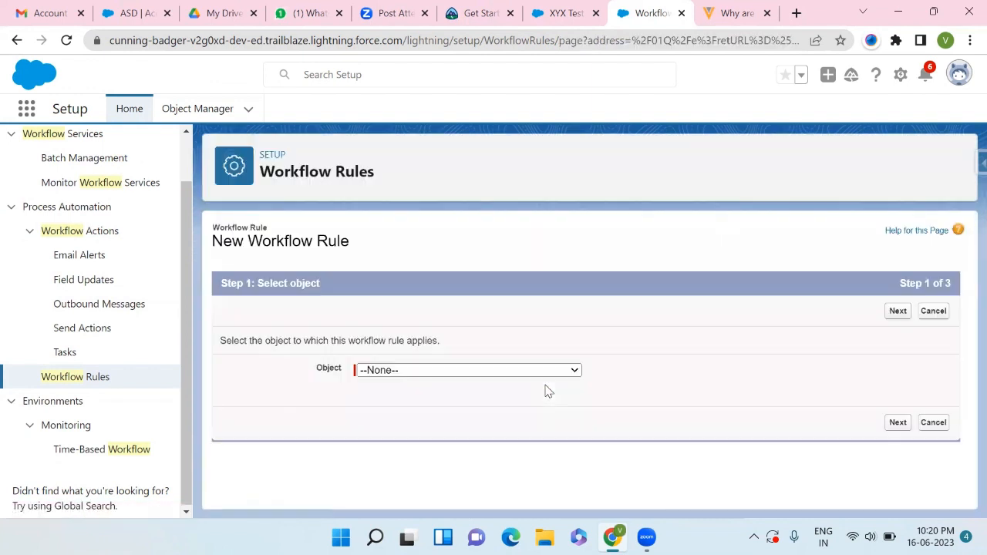
- Choose Account as the object for the new workflow rule and proceed to configuration
{"action": "left_click", "coordinate": [489, 374]}
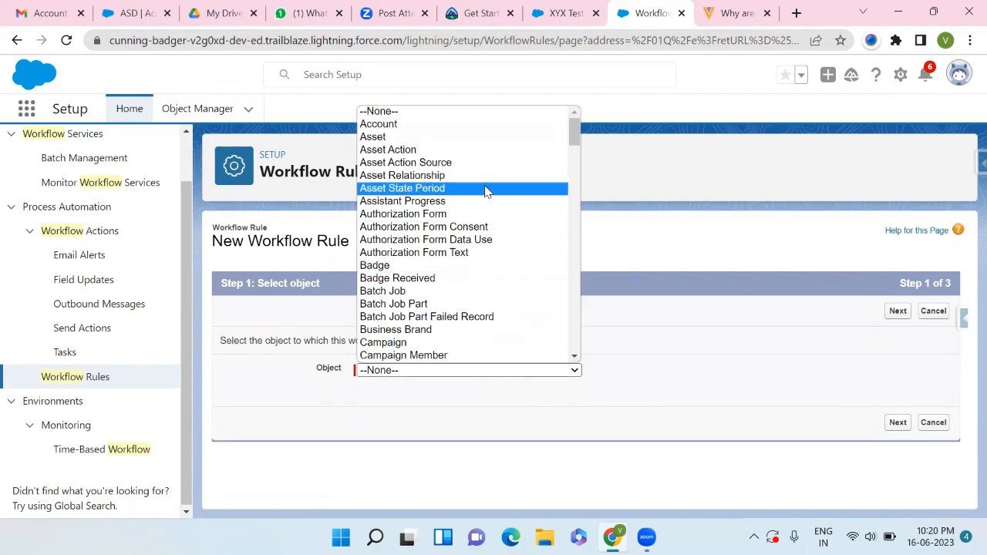
{"action": "scroll", "coordinate": [486, 191], "scroll_direction": "down", "scroll_amount": 7}
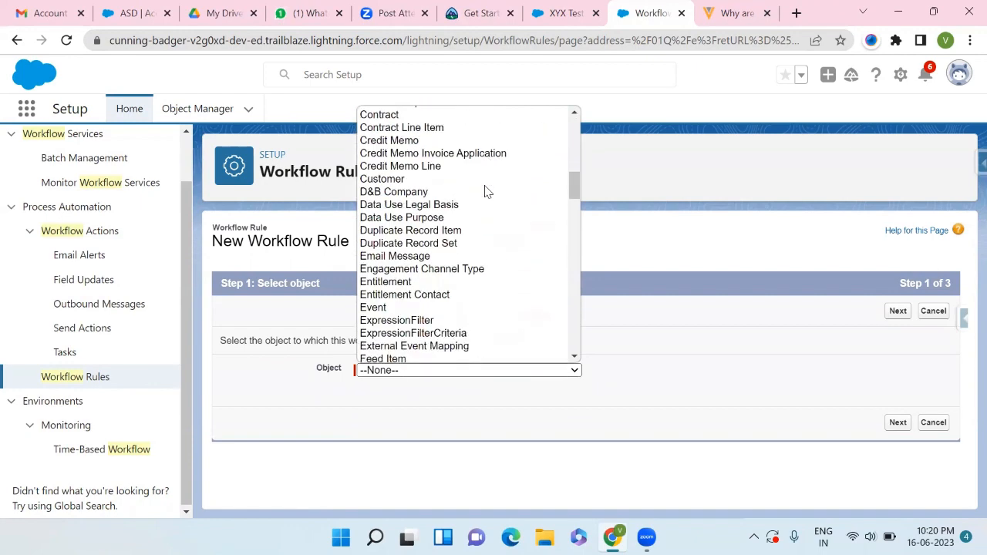
{"action": "scroll", "coordinate": [486, 191], "scroll_direction": "down", "scroll_amount": 6}
{"action": "scroll", "coordinate": [486, 191], "scroll_direction": "up", "scroll_amount": 4}
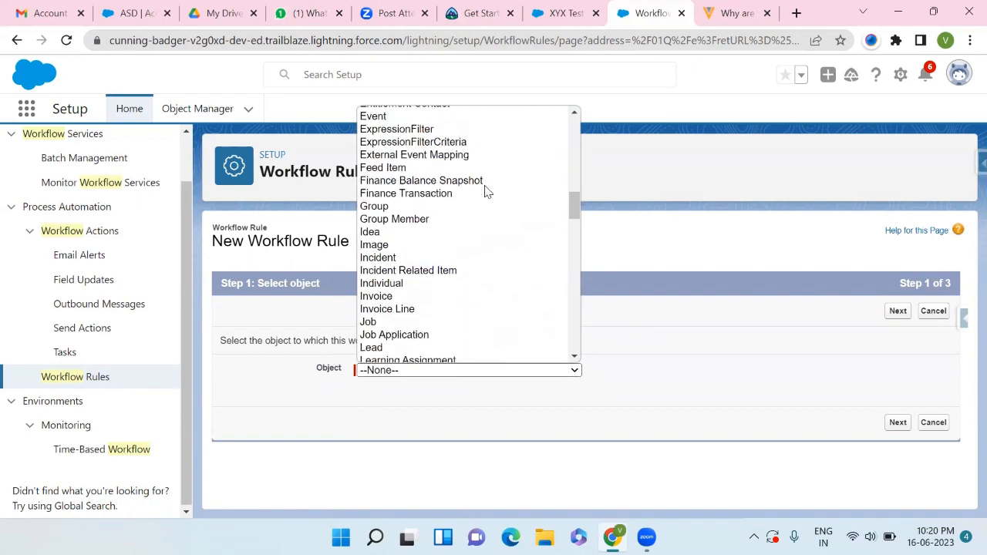
{"action": "scroll", "coordinate": [486, 191], "scroll_direction": "up", "scroll_amount": 5}
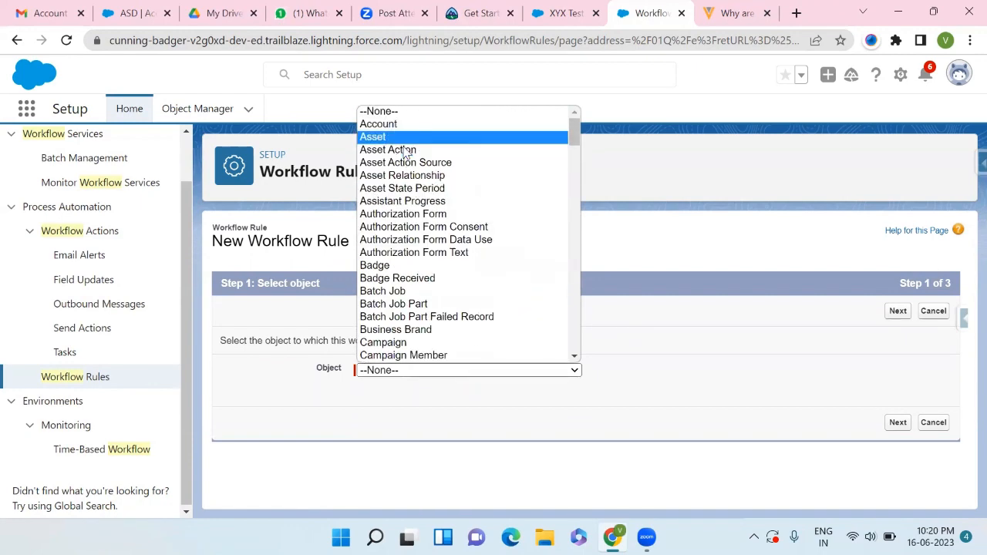
{"action": "key", "text": "Up"}
{"action": "key", "text": "Return"}
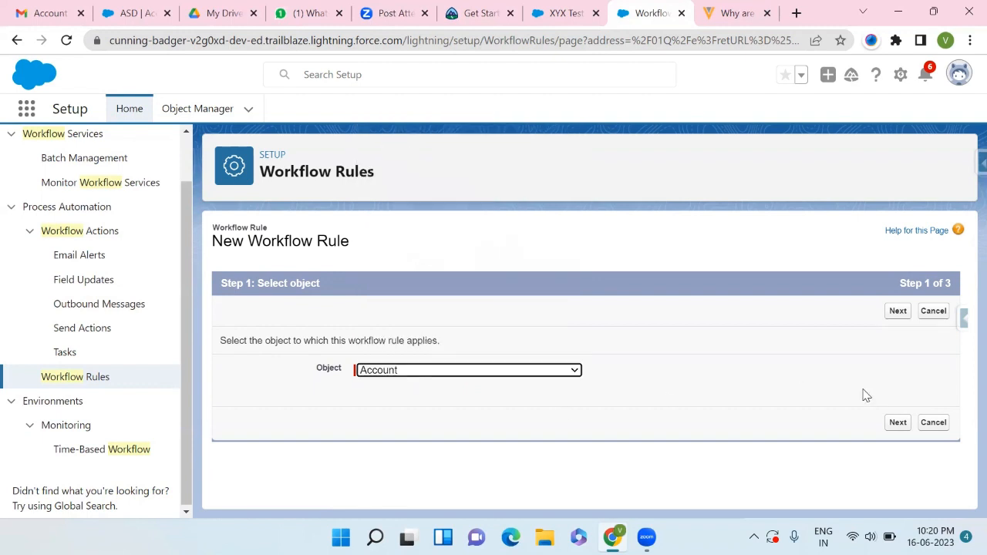
{"action": "left_click", "coordinate": [888, 425]}
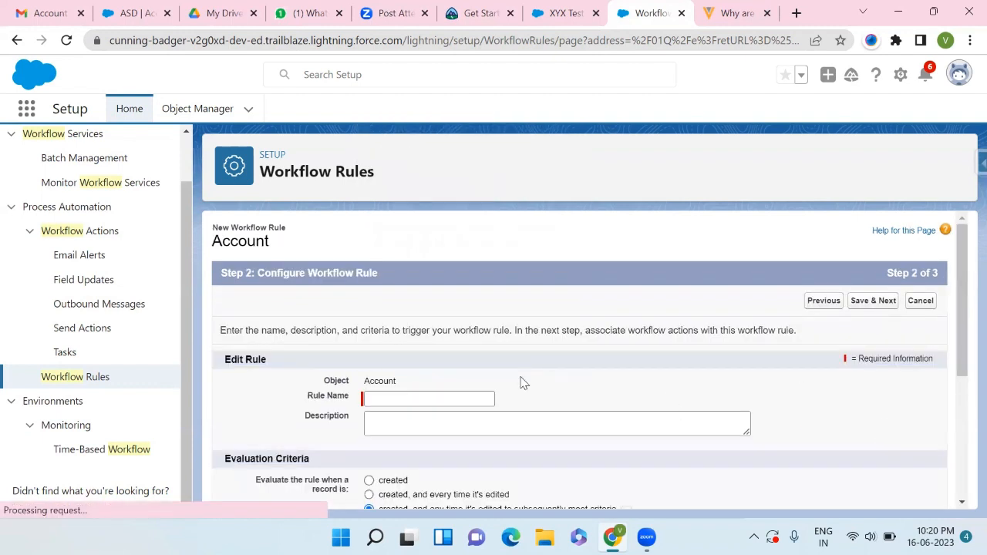
- Name the new workflow rule Account is inActive
{"action": "scroll", "coordinate": [523, 383], "scroll_direction": "down", "scroll_amount": 1}
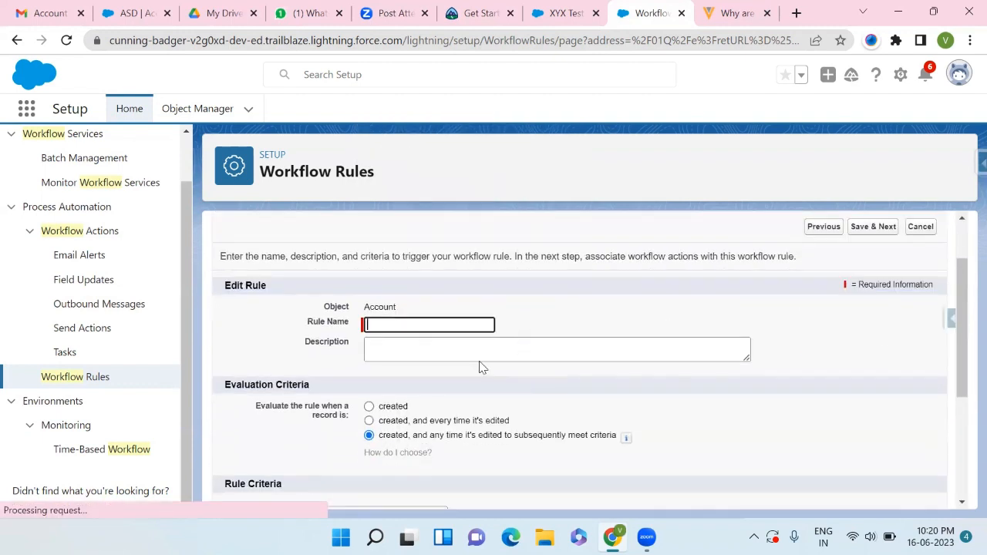
{"action": "left_click", "coordinate": [375, 321]}
{"action": "type", "text": "A"}
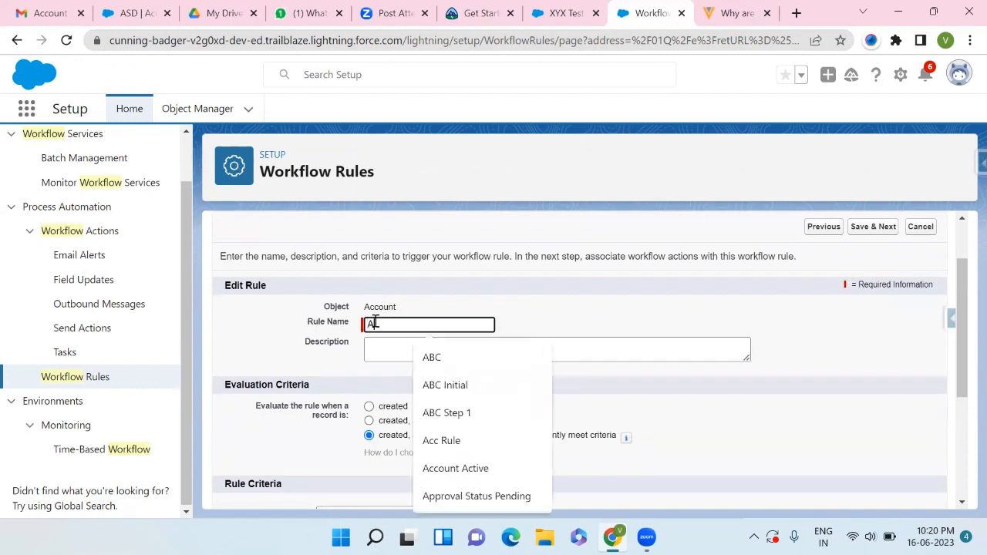
{"action": "type", "text": "ccount is inAc"}
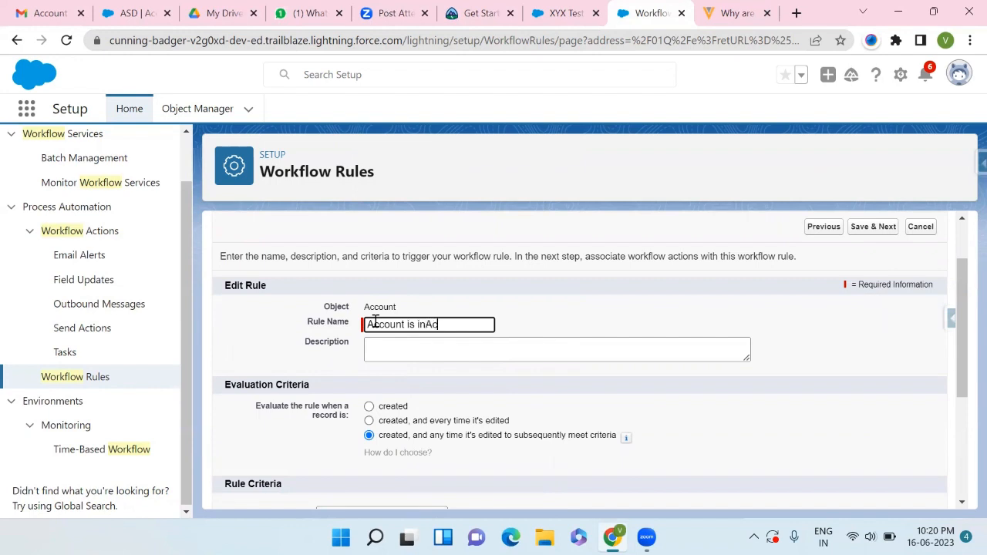
{"action": "type", "text": "tive"}
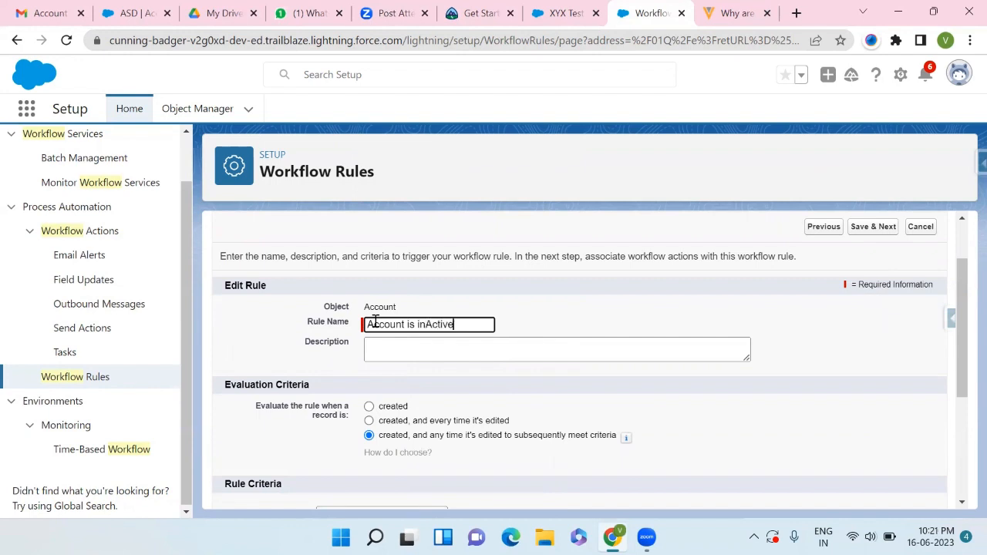
{"action": "left_click", "coordinate": [420, 344]}
{"action": "scroll", "coordinate": [420, 345], "scroll_direction": "down", "scroll_amount": 1}
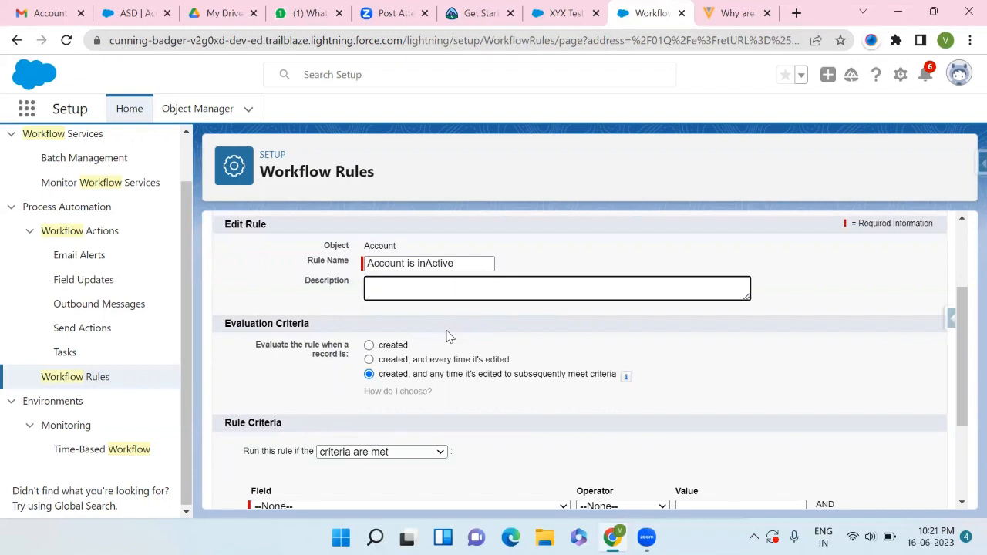
- Try the evaluation criteria options, keeping created, and any time it's edited to subsequently meet criteria
{"action": "scroll", "coordinate": [450, 337], "scroll_direction": "up", "scroll_amount": 2}
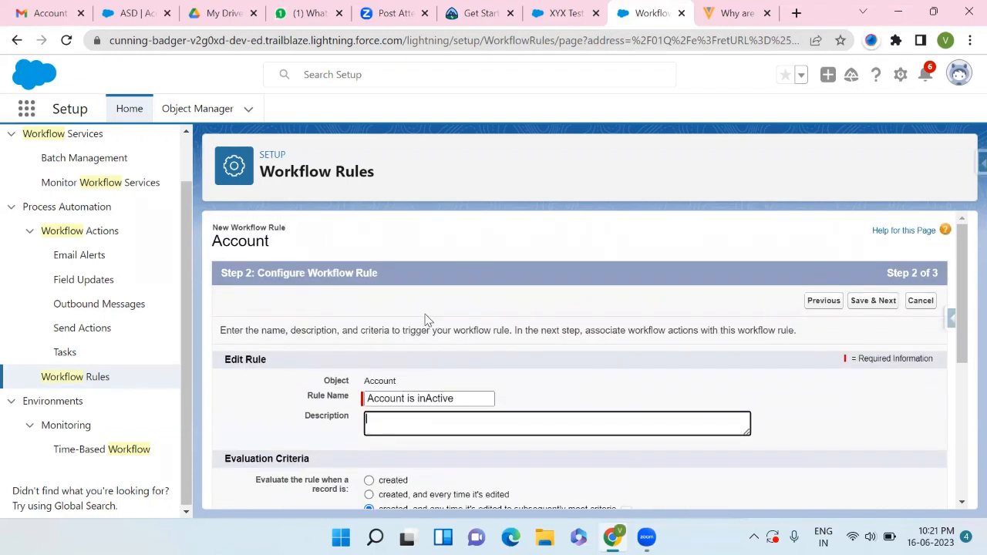
{"action": "scroll", "coordinate": [426, 319], "scroll_direction": "down", "scroll_amount": 1}
{"action": "scroll", "coordinate": [407, 363], "scroll_direction": "down", "scroll_amount": 2}
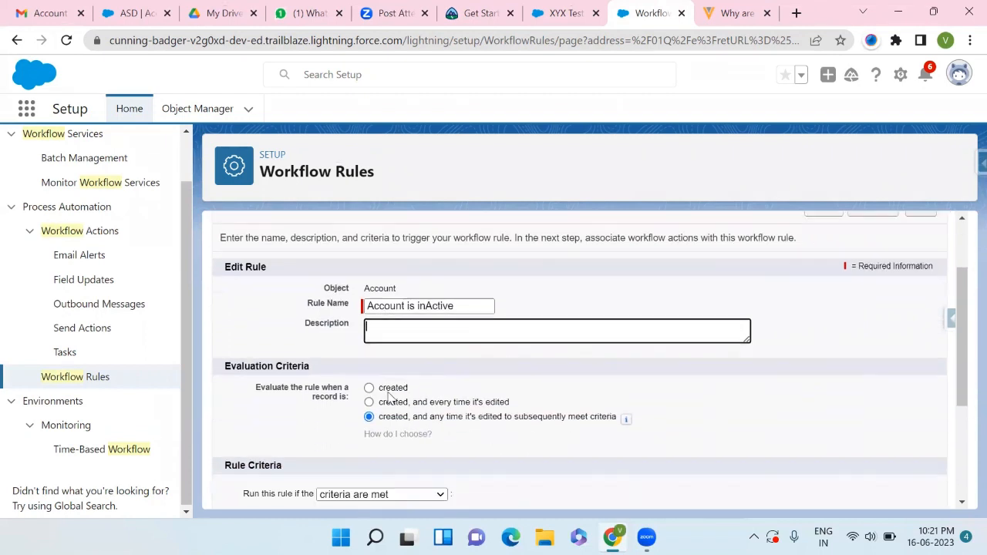
{"action": "left_click", "coordinate": [369, 371]}
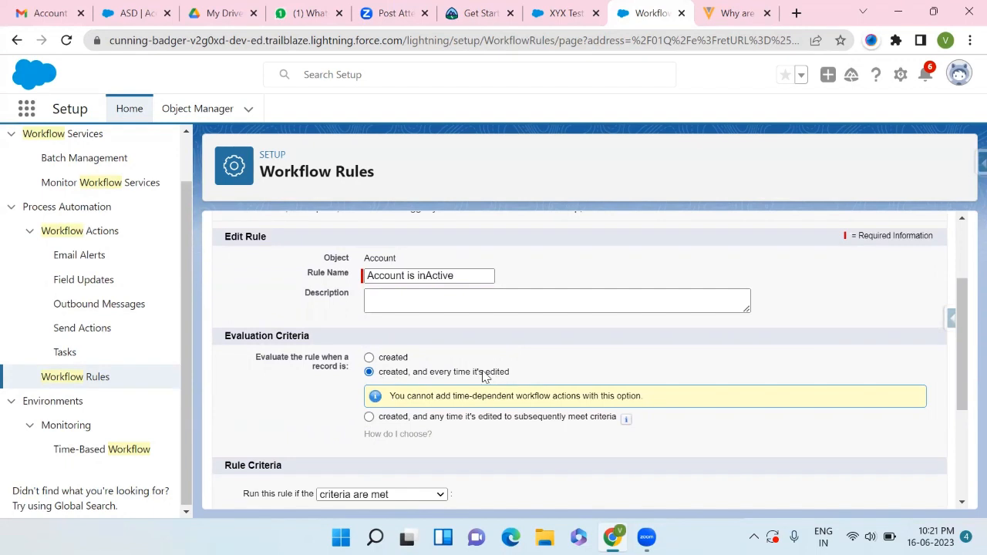
{"action": "left_click", "coordinate": [510, 304]}
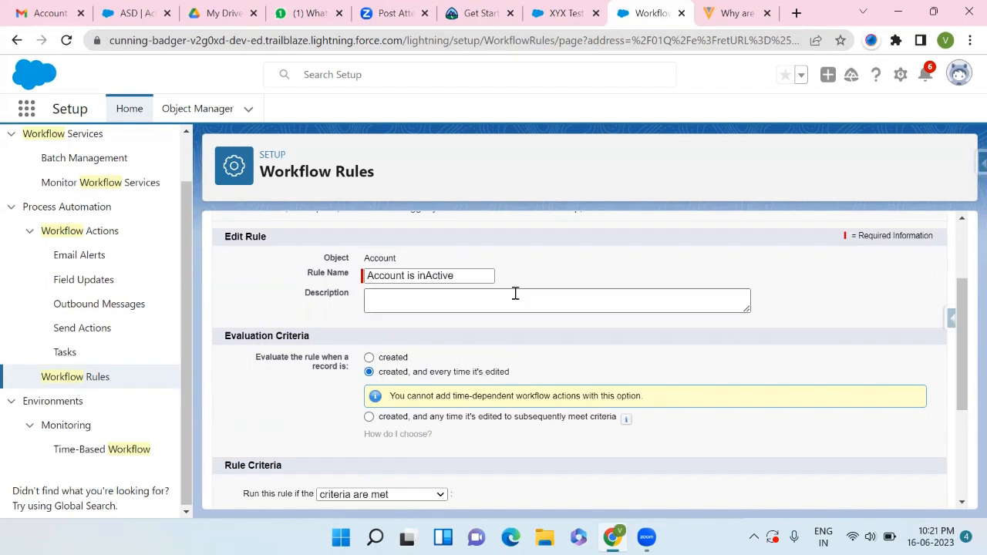
{"action": "scroll", "coordinate": [515, 293], "scroll_direction": "up", "scroll_amount": 1}
{"action": "scroll", "coordinate": [515, 293], "scroll_direction": "down", "scroll_amount": 2}
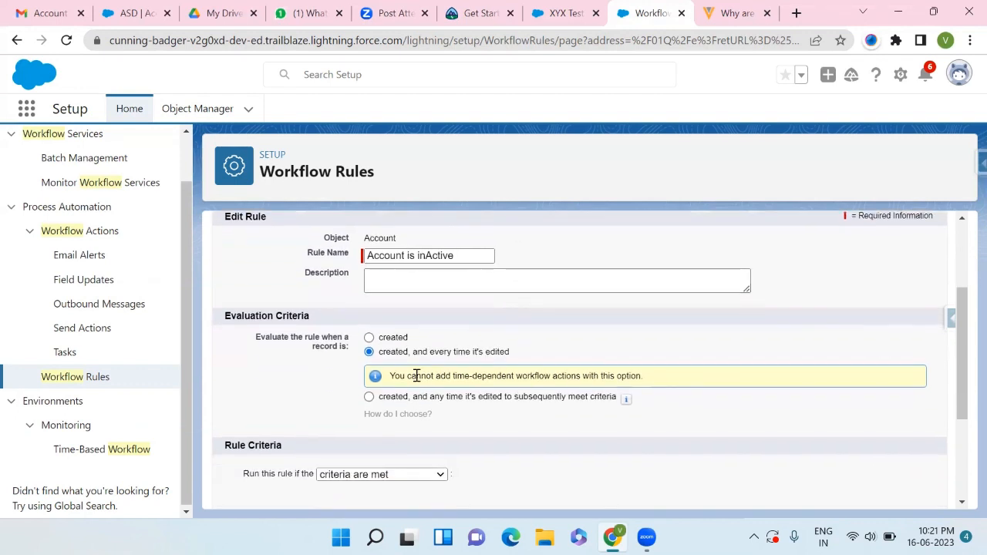
{"action": "left_click", "coordinate": [370, 397]}
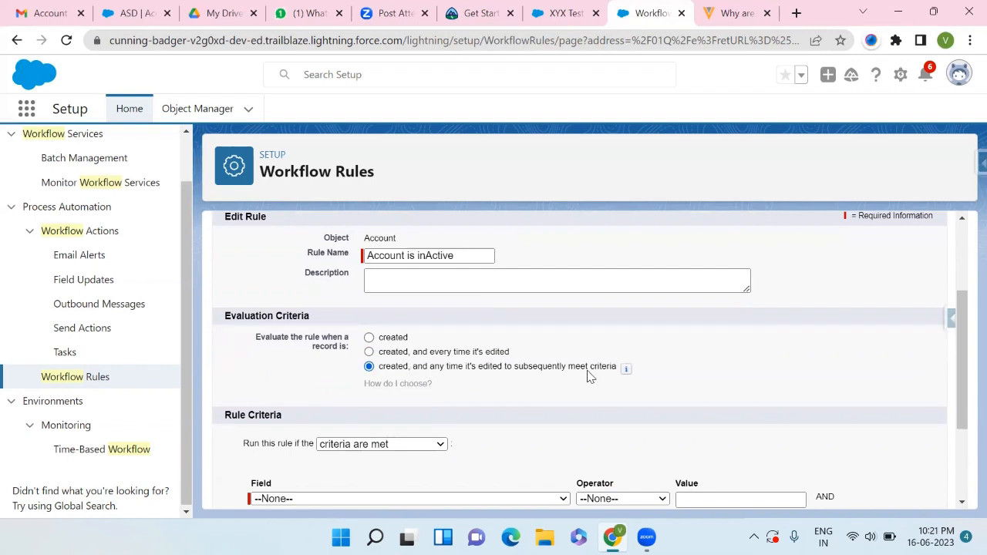
- Choose Account: Phone as the field of the first rule criterion
{"action": "scroll", "coordinate": [540, 401], "scroll_direction": "down", "scroll_amount": 1}
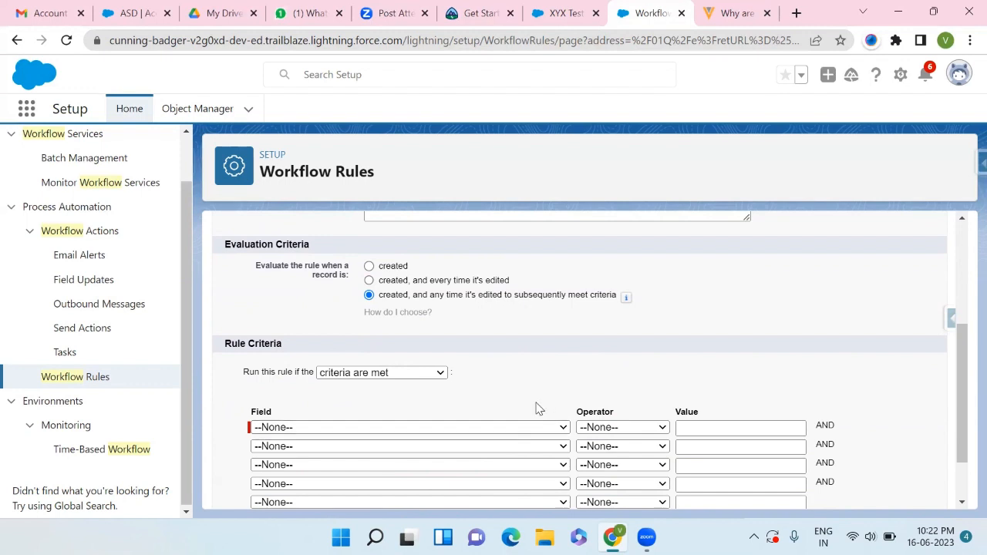
{"action": "scroll", "coordinate": [538, 409], "scroll_direction": "down", "scroll_amount": 1}
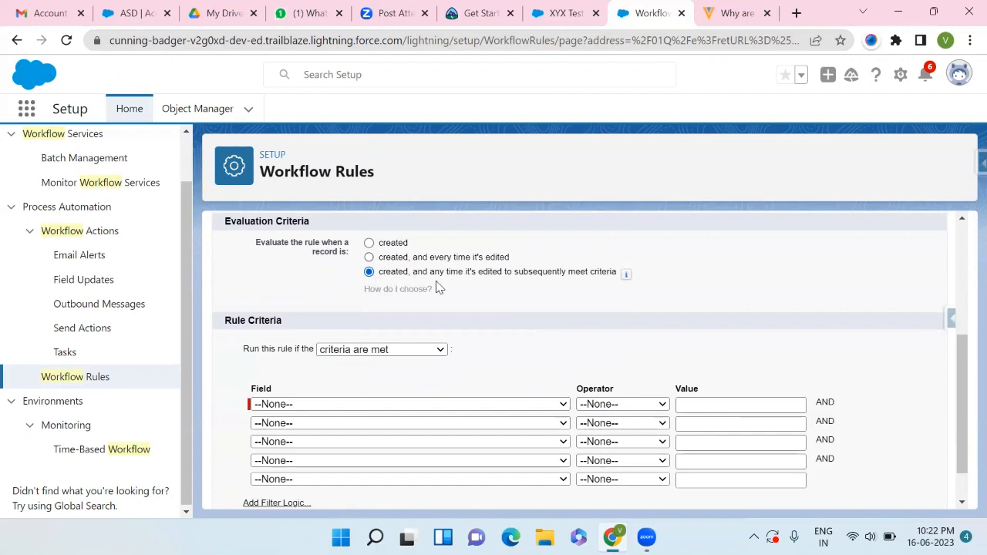
{"action": "scroll", "coordinate": [432, 386], "scroll_direction": "down", "scroll_amount": 2}
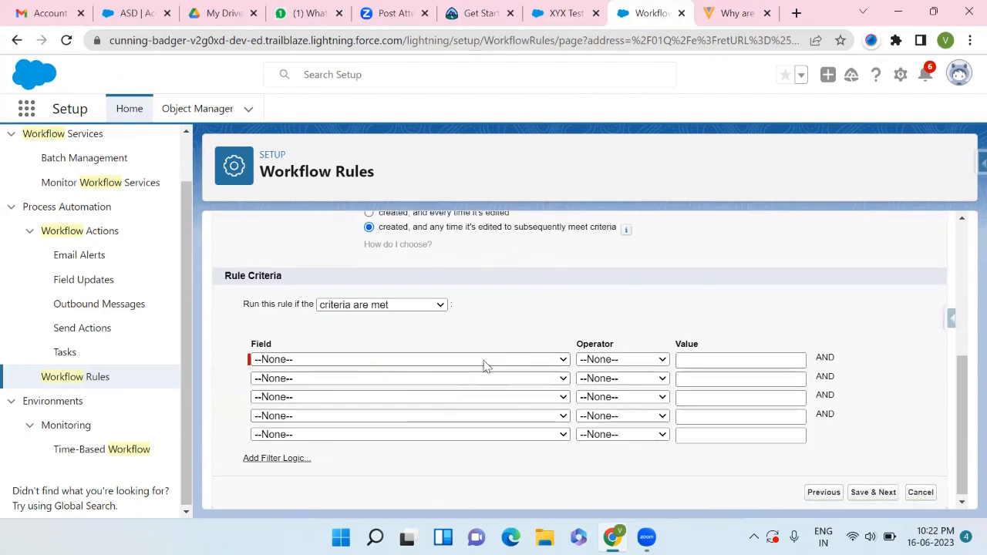
{"action": "left_click", "coordinate": [553, 361]}
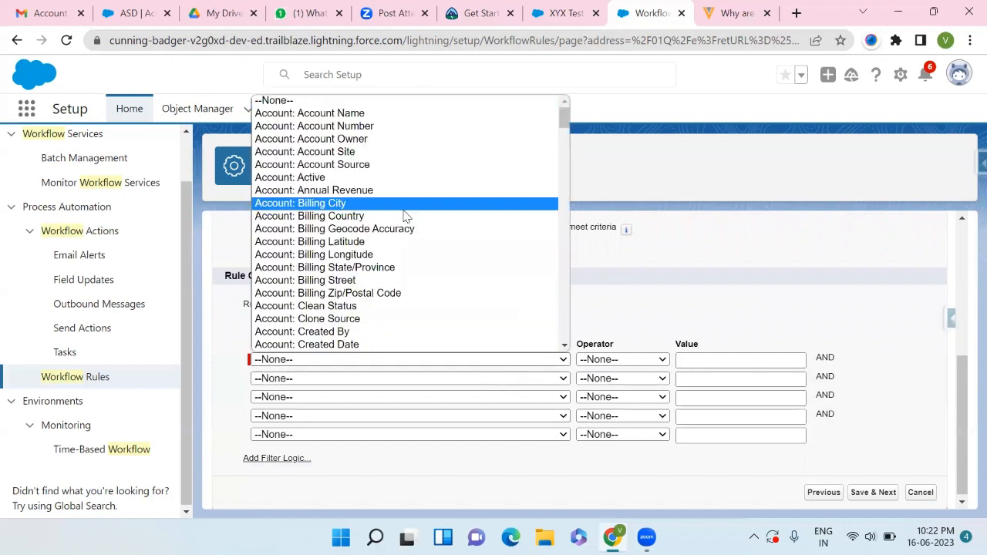
{"action": "scroll", "coordinate": [389, 254], "scroll_direction": "down", "scroll_amount": 3}
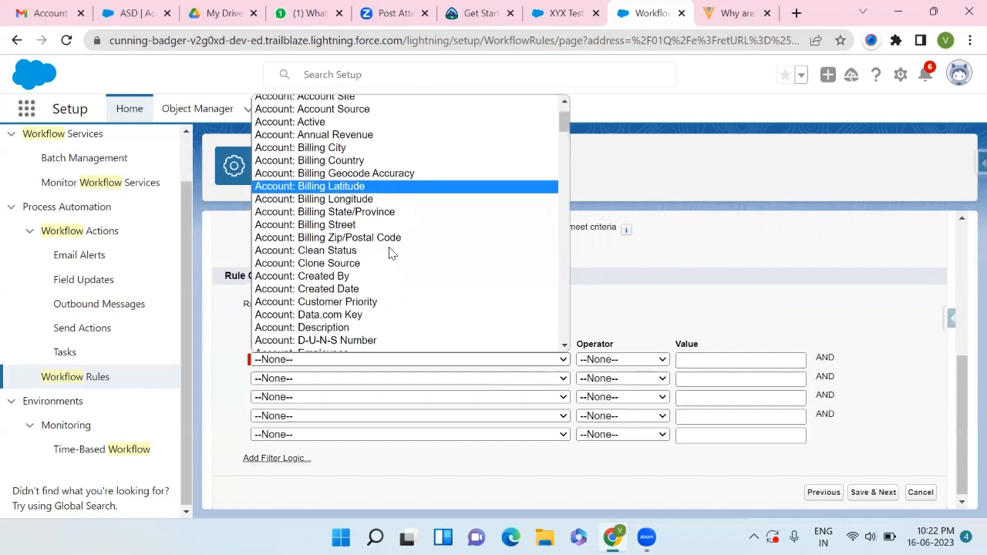
{"action": "scroll", "coordinate": [390, 254], "scroll_direction": "down", "scroll_amount": 5}
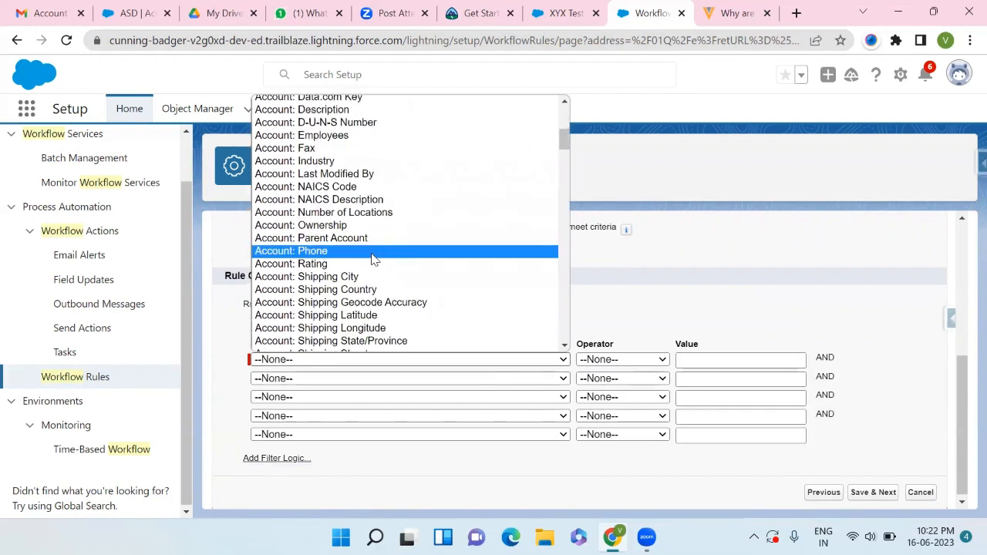
{"action": "left_click", "coordinate": [372, 259]}
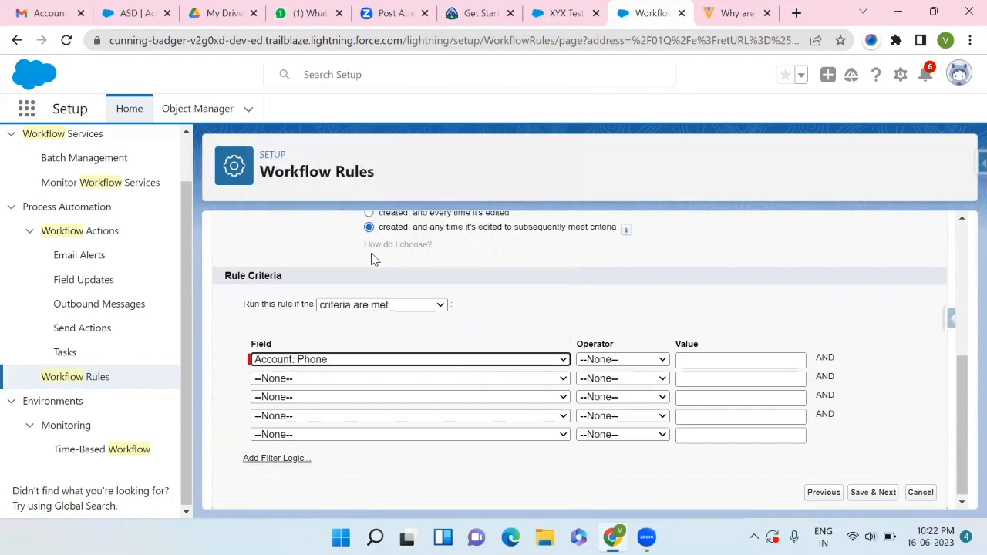
- Set the first criterion's operator to equals and its value to 1234
{"action": "left_click", "coordinate": [652, 363]}
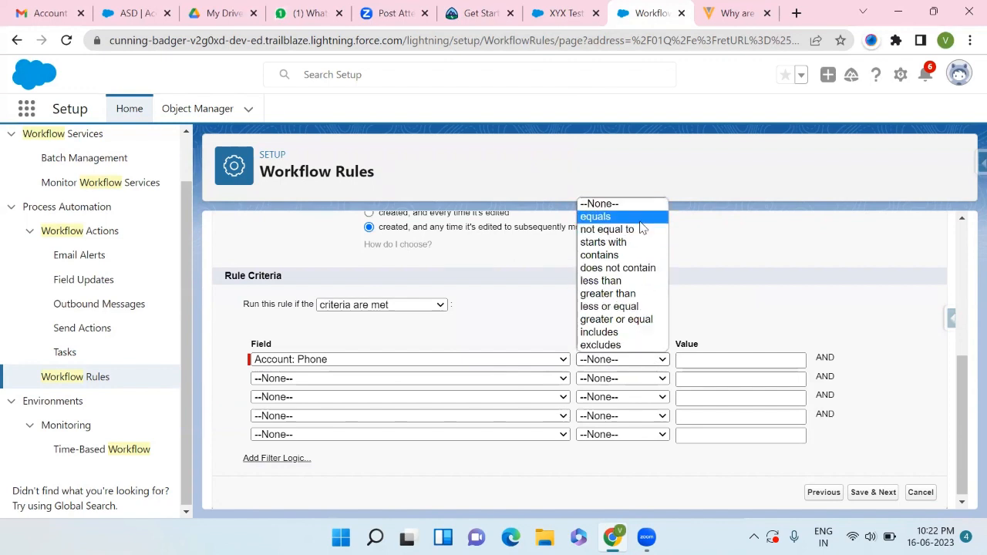
{"action": "left_click", "coordinate": [639, 202]}
{"action": "left_click", "coordinate": [694, 361]}
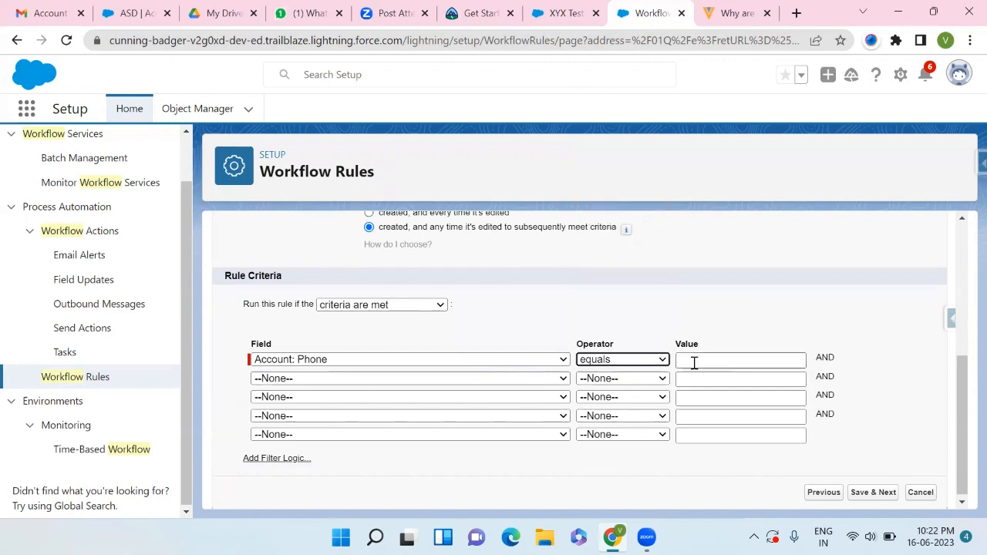
{"action": "left_click", "coordinate": [648, 362]}
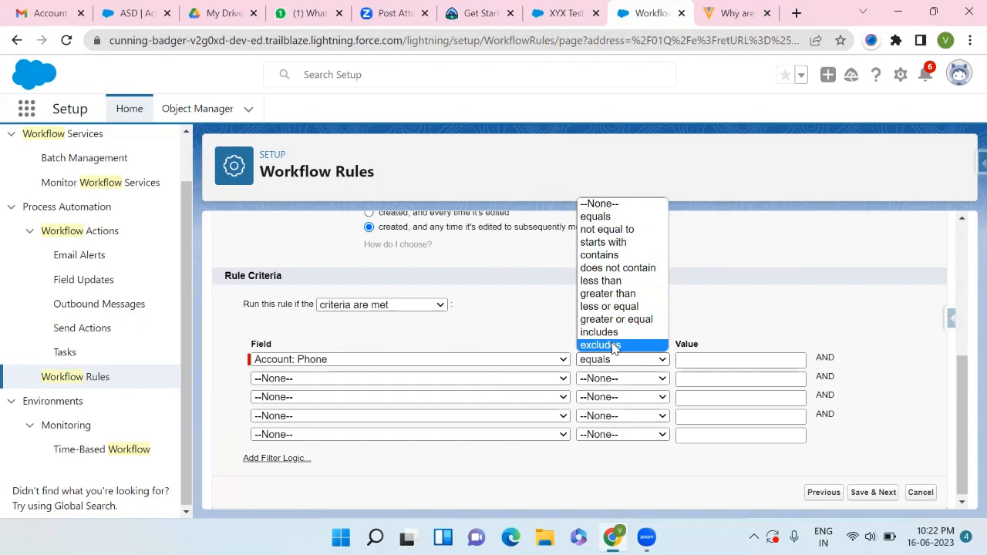
{"action": "left_click", "coordinate": [706, 359]}
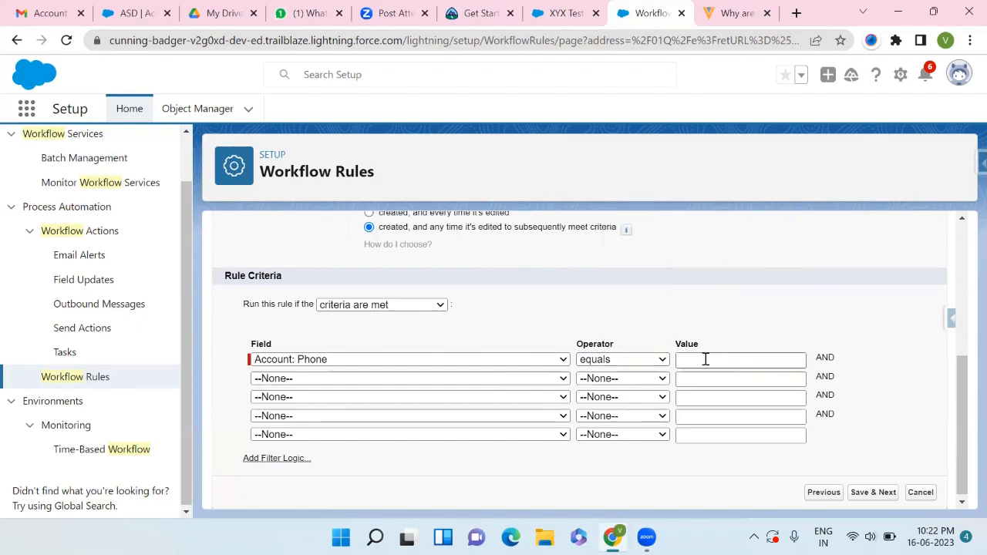
{"action": "left_click", "coordinate": [706, 359]}
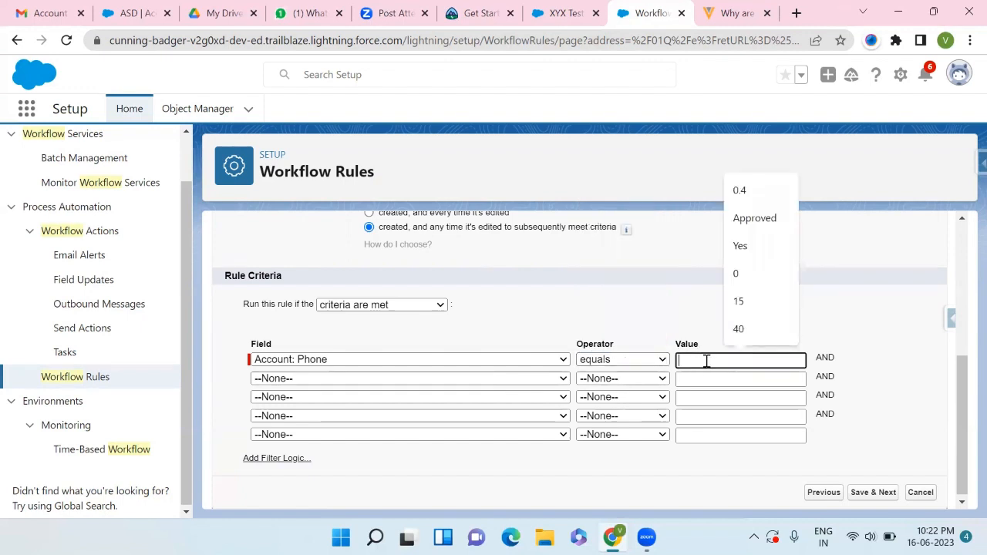
{"action": "type", "text": "1234"}
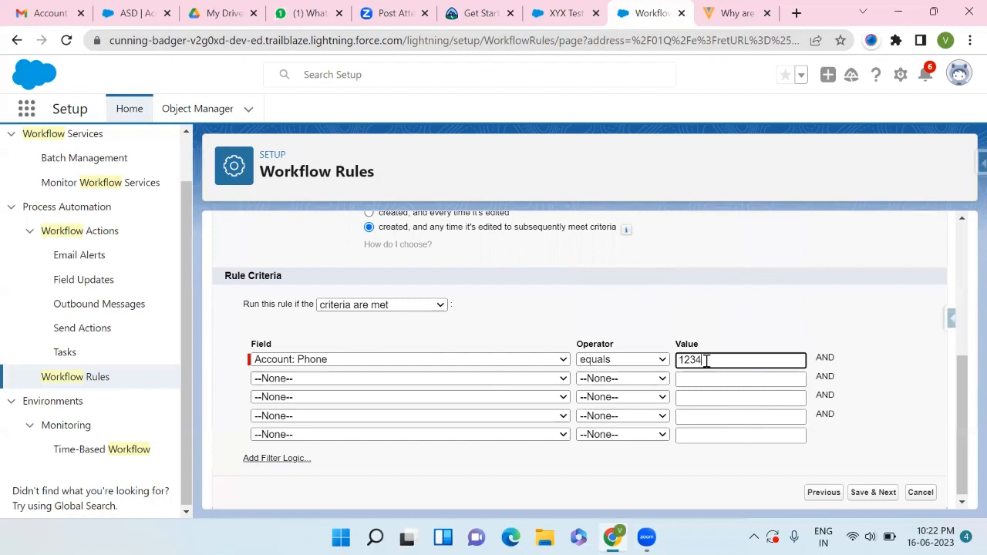
{"action": "left_click", "coordinate": [677, 463]}
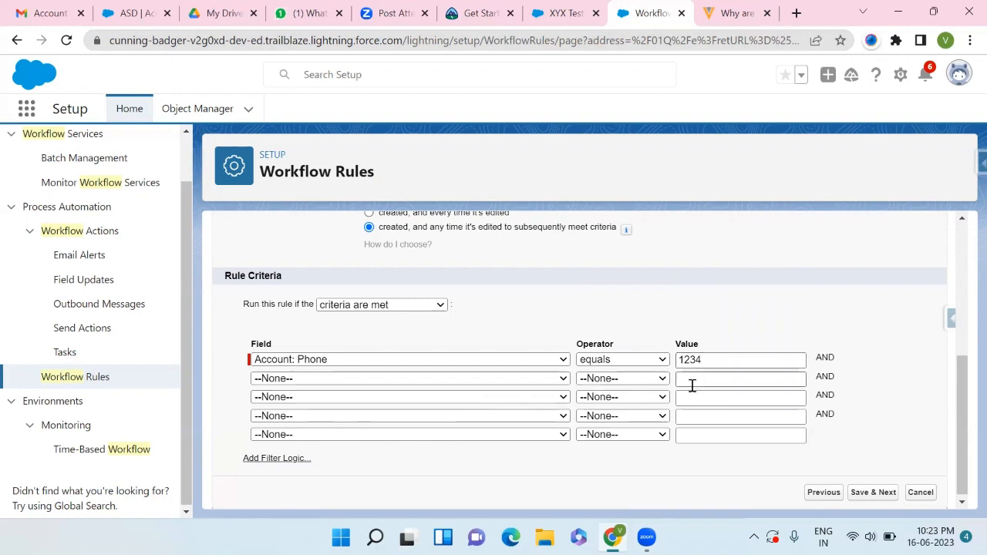
- Save the rule criteria and continue to specifying workflow actions
{"action": "left_click_drag", "start_coordinate": [837, 360], "coordinate": [814, 364]}
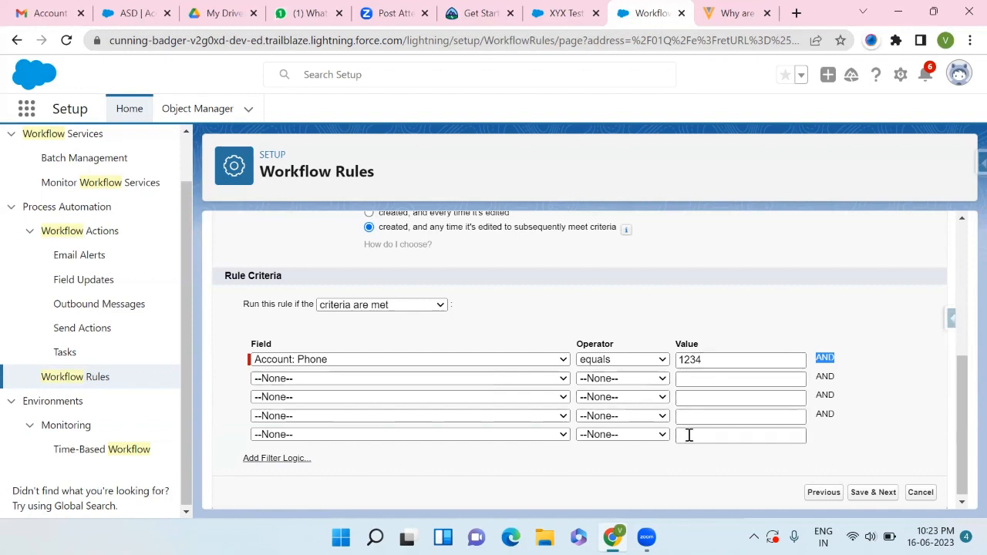
{"action": "scroll", "coordinate": [754, 429], "scroll_direction": "down", "scroll_amount": 1}
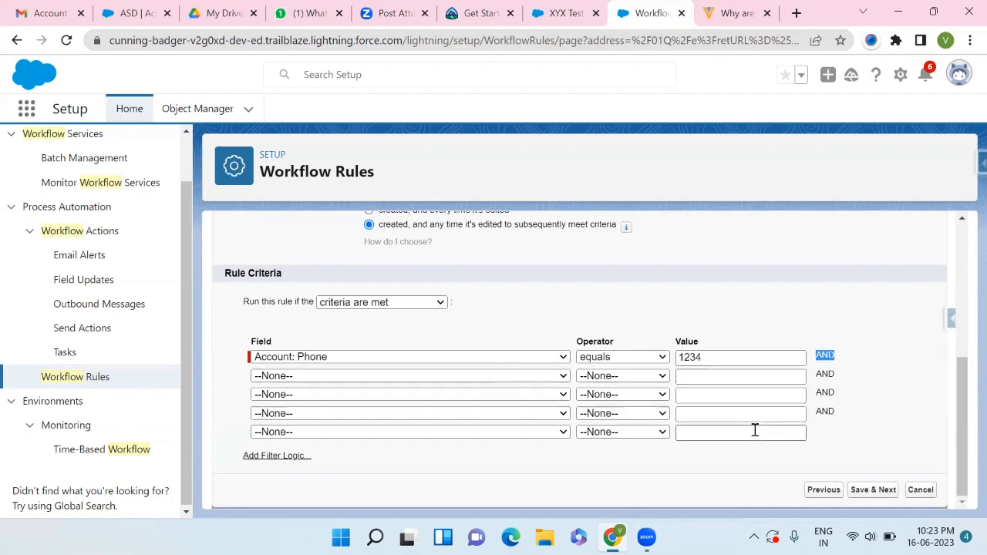
{"action": "left_click", "coordinate": [865, 495]}
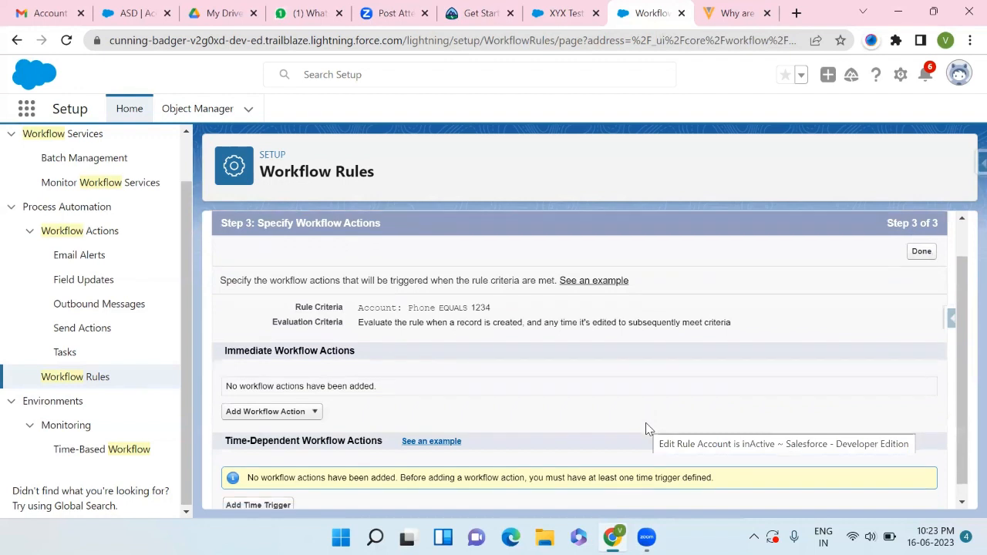
- Add a new email alert as an immediate workflow action
{"action": "scroll", "coordinate": [646, 425], "scroll_direction": "down", "scroll_amount": 1}
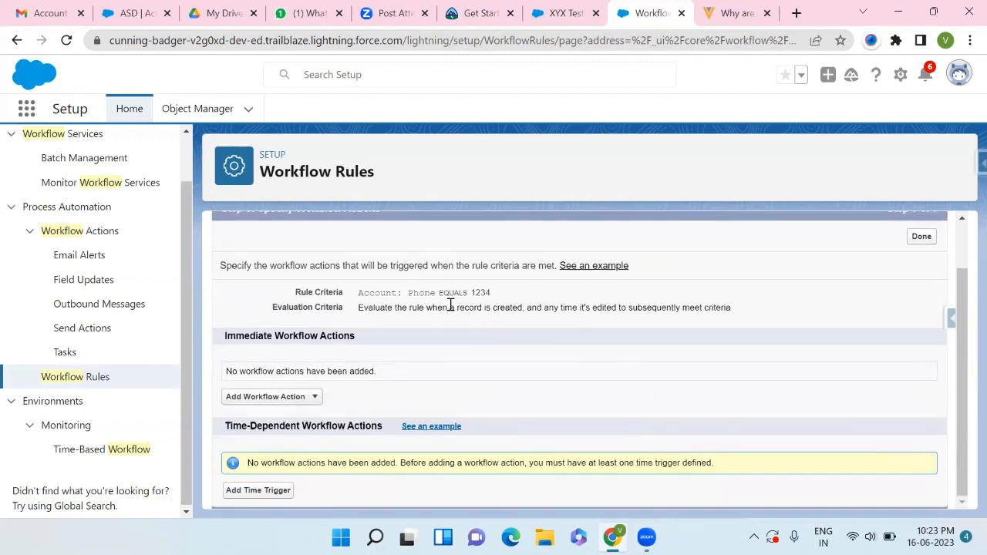
{"action": "left_click", "coordinate": [315, 398]}
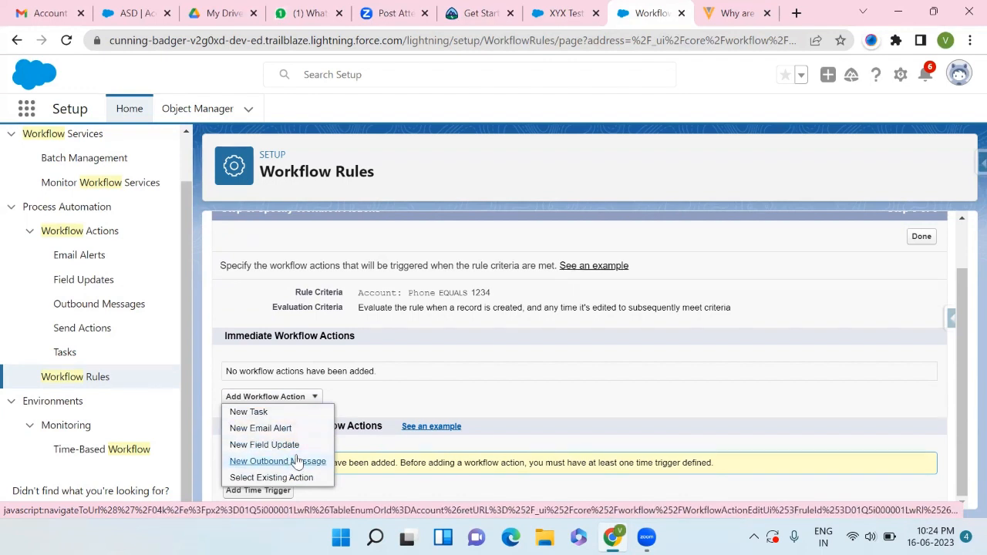
{"action": "left_click", "coordinate": [251, 433]}
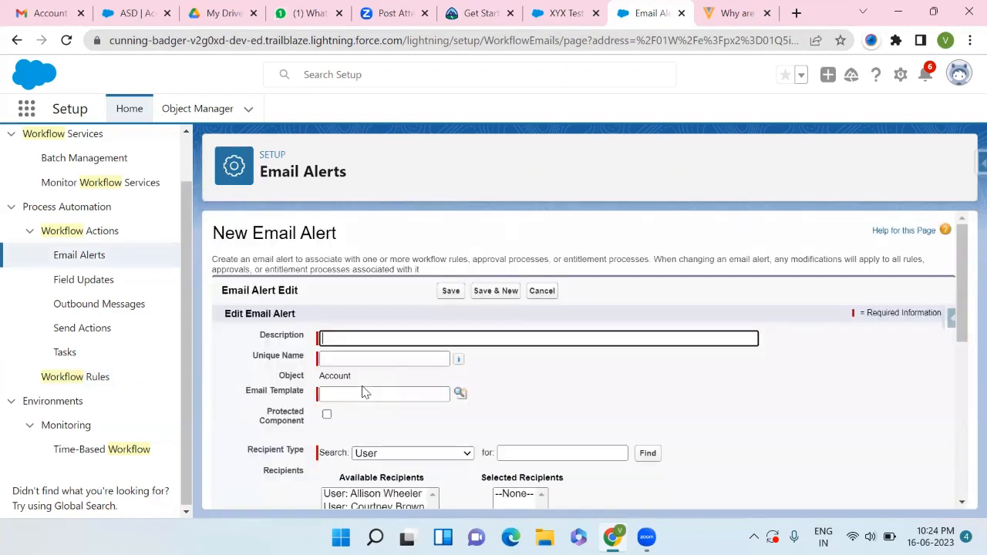
- Enter Your Number Change as the email alert's description and fill in its unique name
{"action": "left_click", "coordinate": [434, 302]}
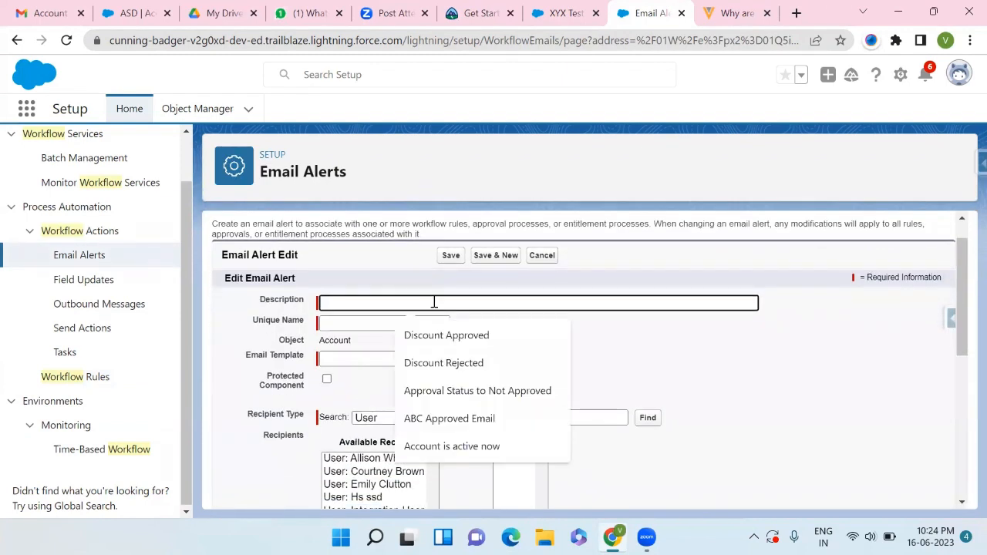
{"action": "type", "text": "Your"}
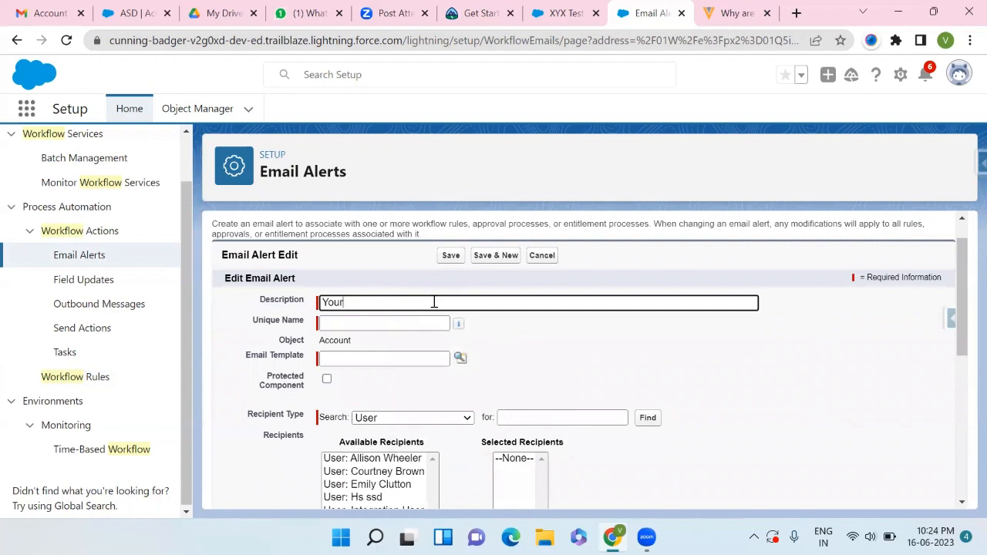
{"action": "type", "text": " NUmber Change"}
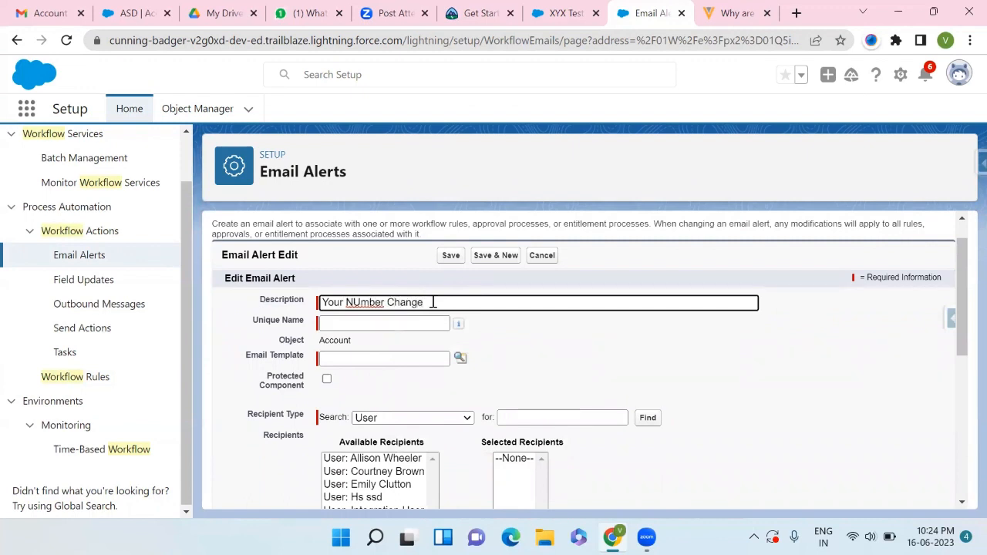
{"action": "key", "text": "BackSpace"}
{"action": "type", "text": "u"}
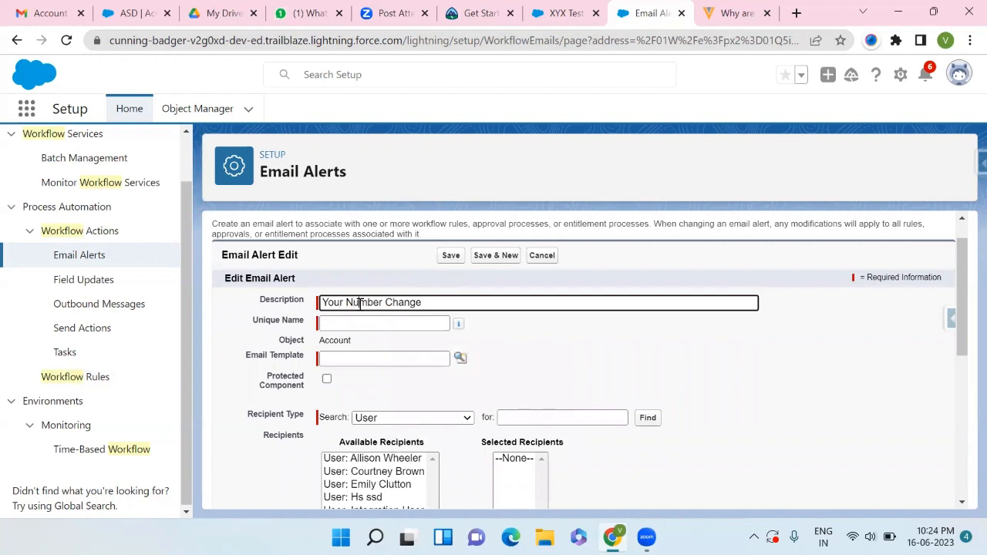
{"action": "left_click", "coordinate": [363, 323]}
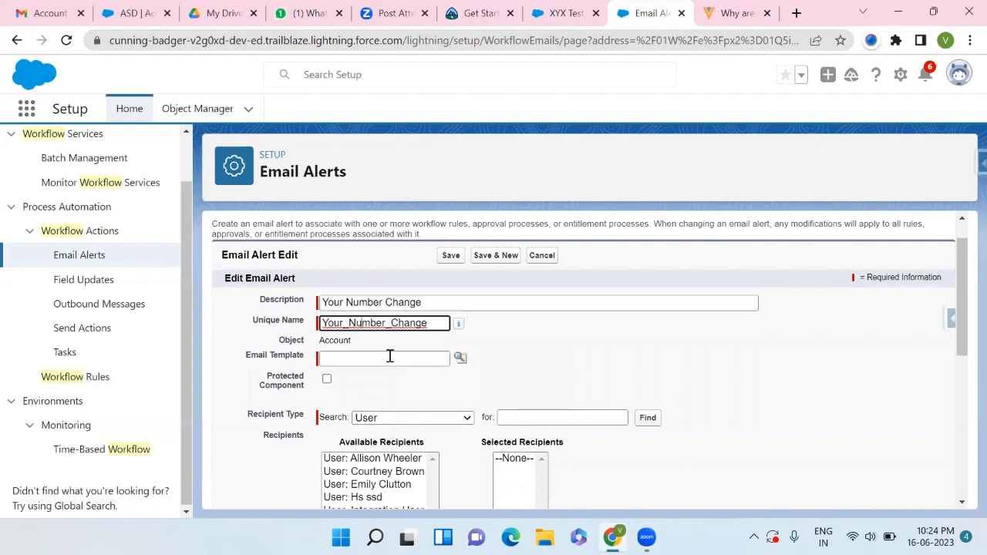
- Browse the Classic and Lightning templates in the email alert's template lookup, then close it
{"action": "left_click", "coordinate": [349, 358]}
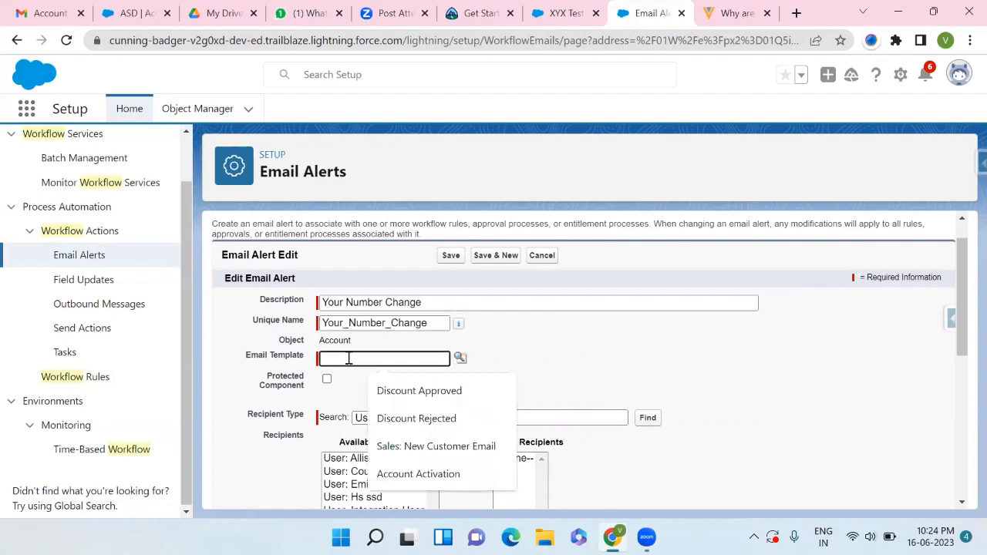
{"action": "left_click", "coordinate": [461, 357]}
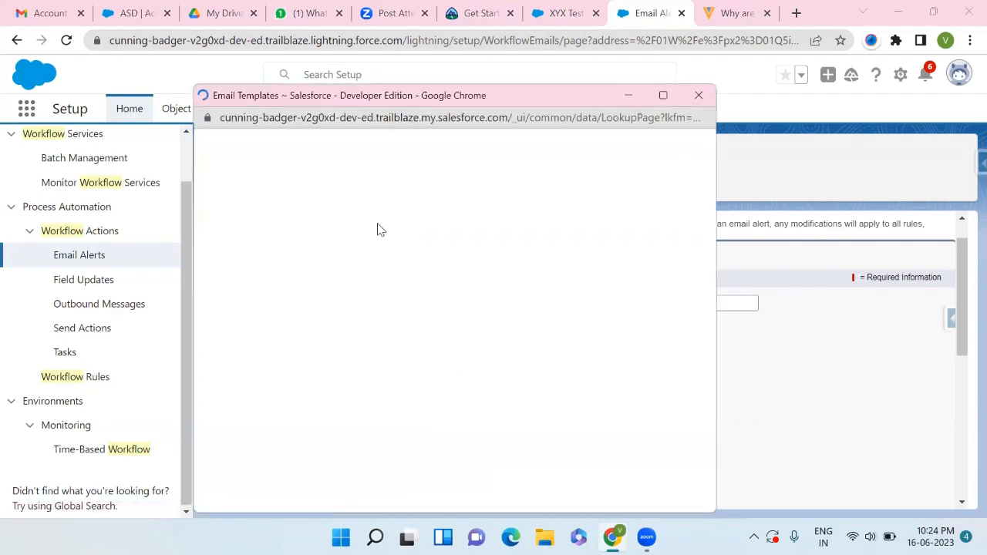
{"action": "scroll", "coordinate": [316, 403], "scroll_direction": "down", "scroll_amount": 3}
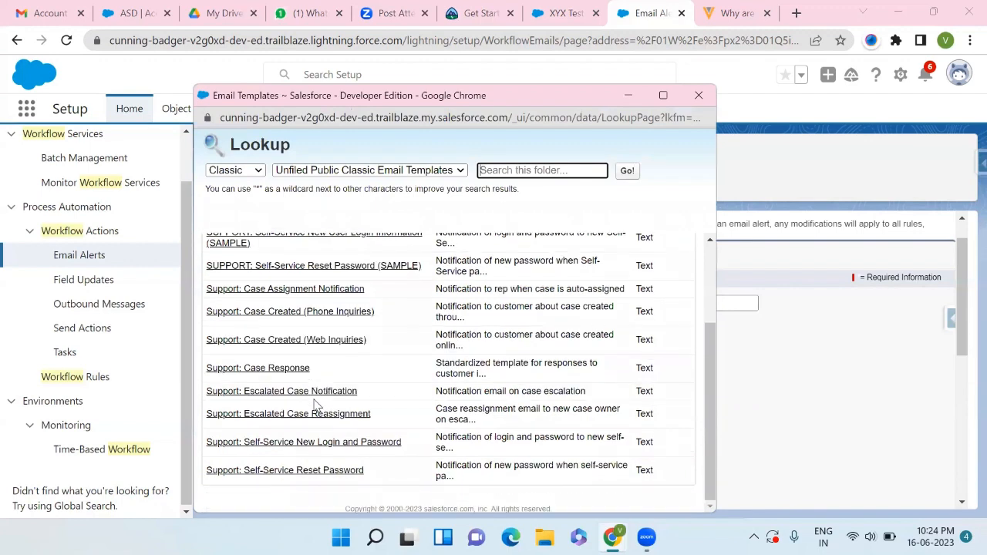
{"action": "scroll", "coordinate": [316, 403], "scroll_direction": "up", "scroll_amount": 3}
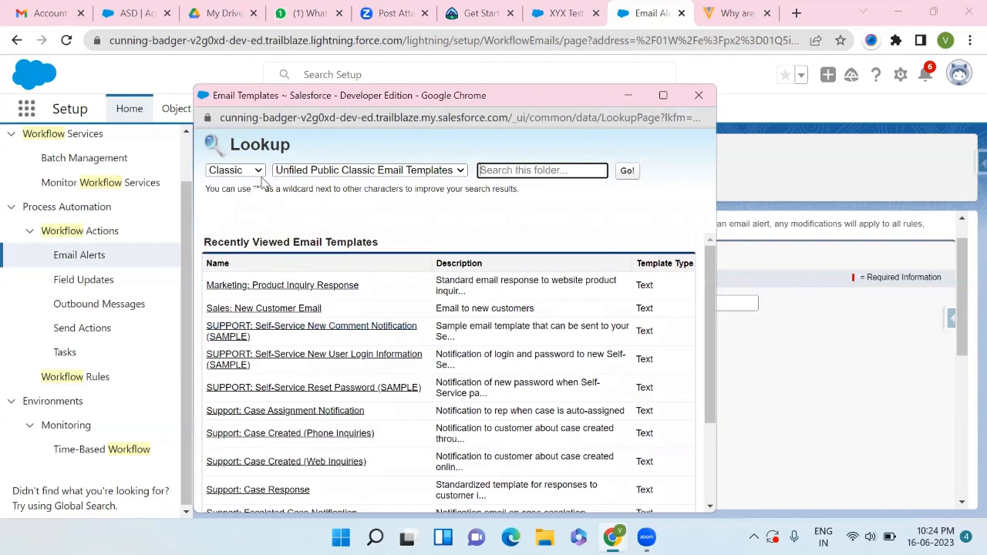
{"action": "left_click", "coordinate": [260, 175]}
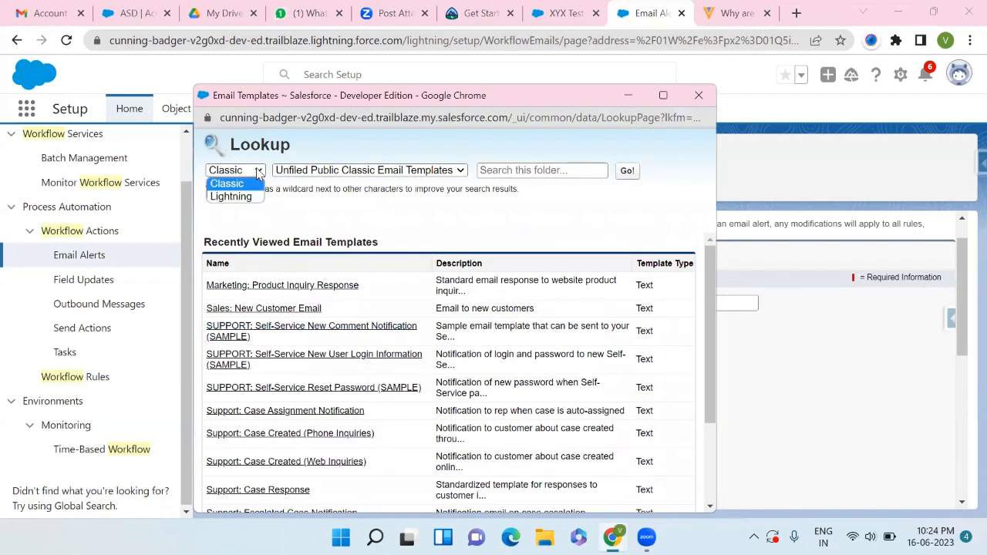
{"action": "left_click", "coordinate": [236, 197]}
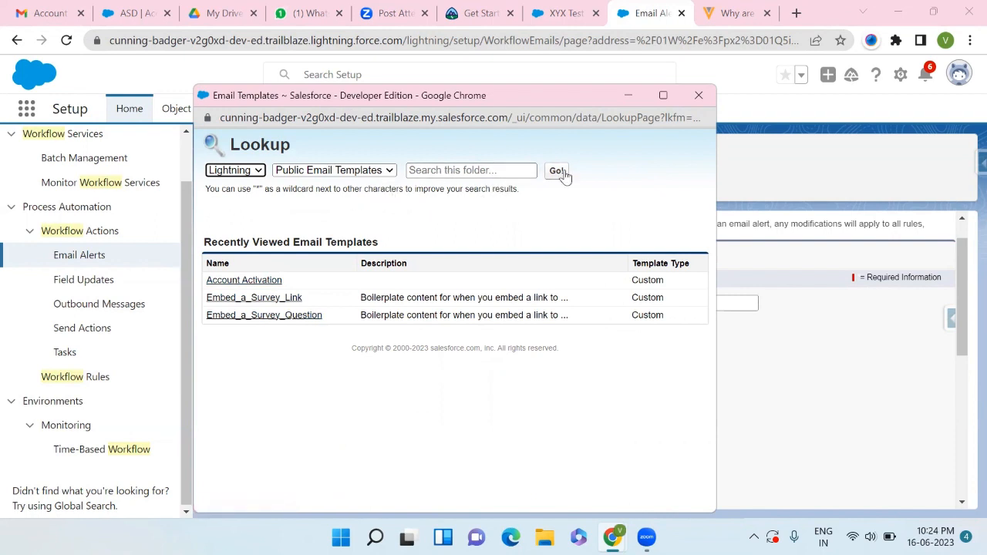
{"action": "left_click", "coordinate": [699, 96]}
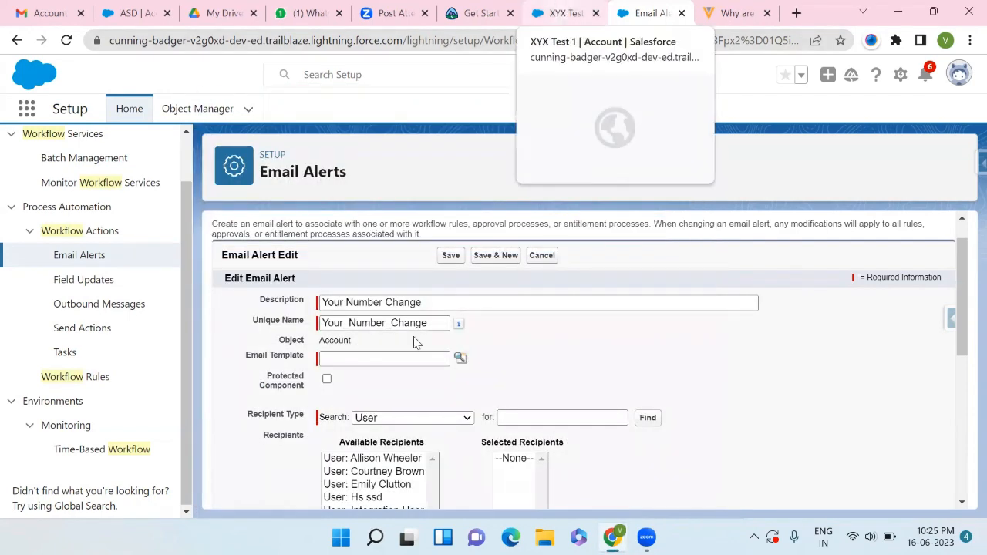
- Open the Email Templates list from the app launcher in the account tab
{"action": "left_click", "coordinate": [563, 17]}
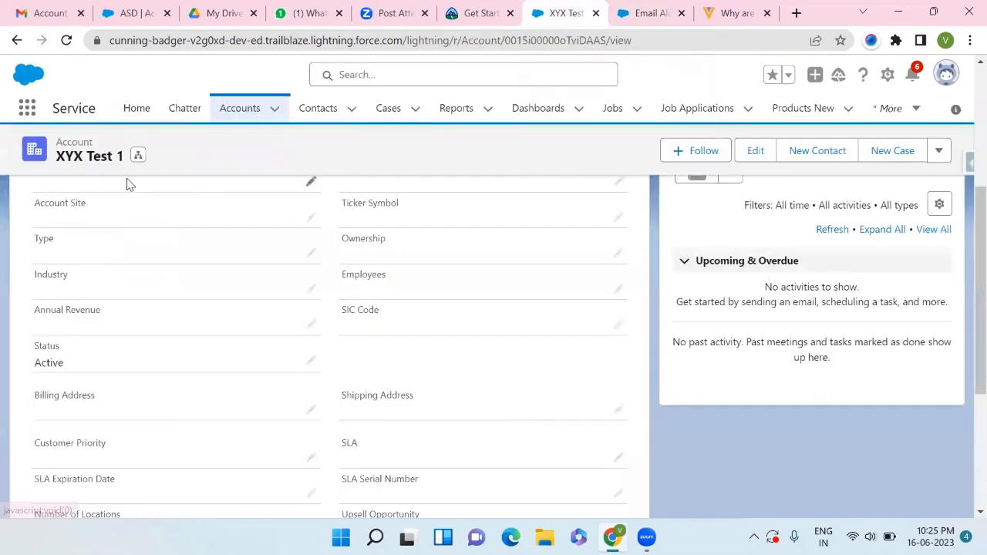
{"action": "left_click", "coordinate": [27, 109]}
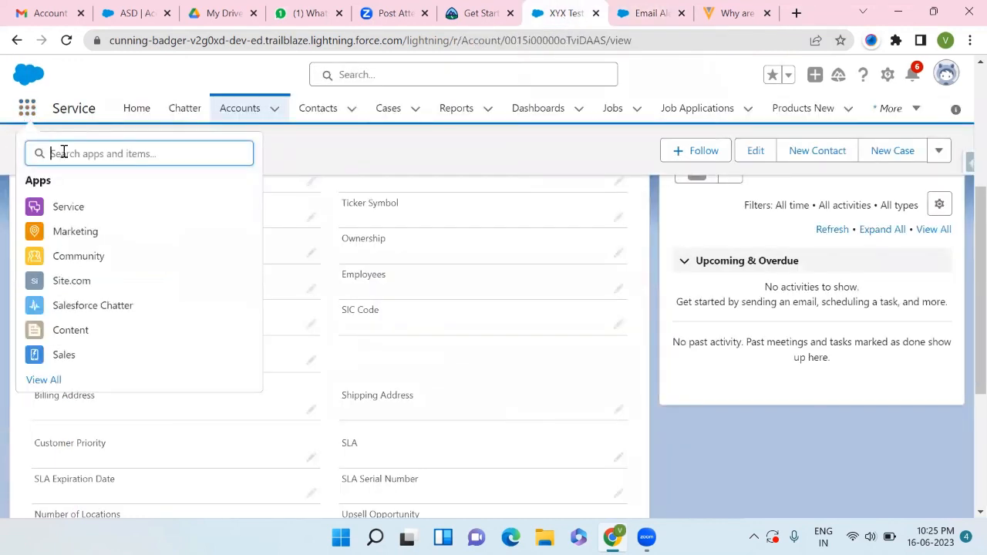
{"action": "type", "text": "Email"}
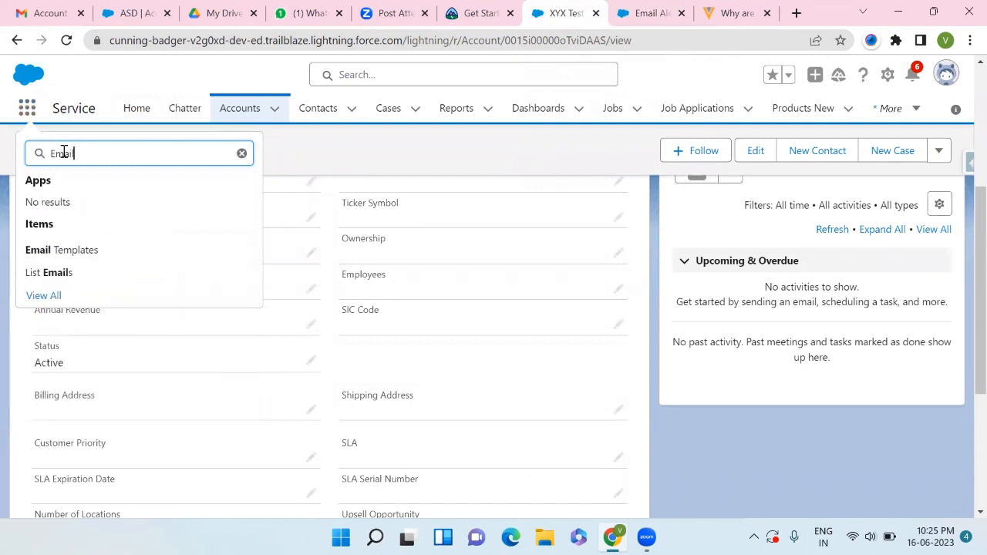
{"action": "left_click", "coordinate": [59, 245]}
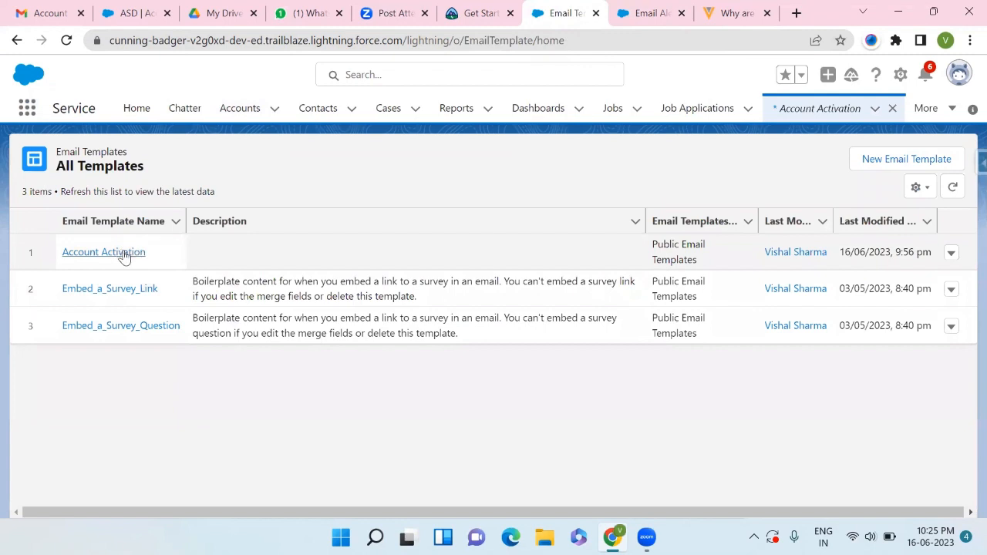
- Start a new email template named Number Change, related to Account, in the Public Email Templates folder
{"action": "left_click", "coordinate": [895, 163]}
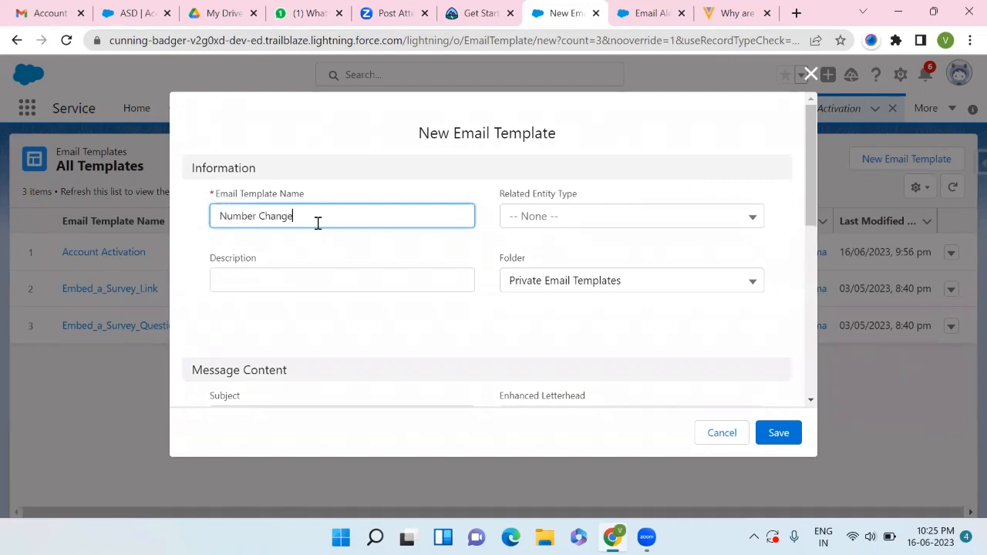
{"action": "left_click", "coordinate": [589, 213]}
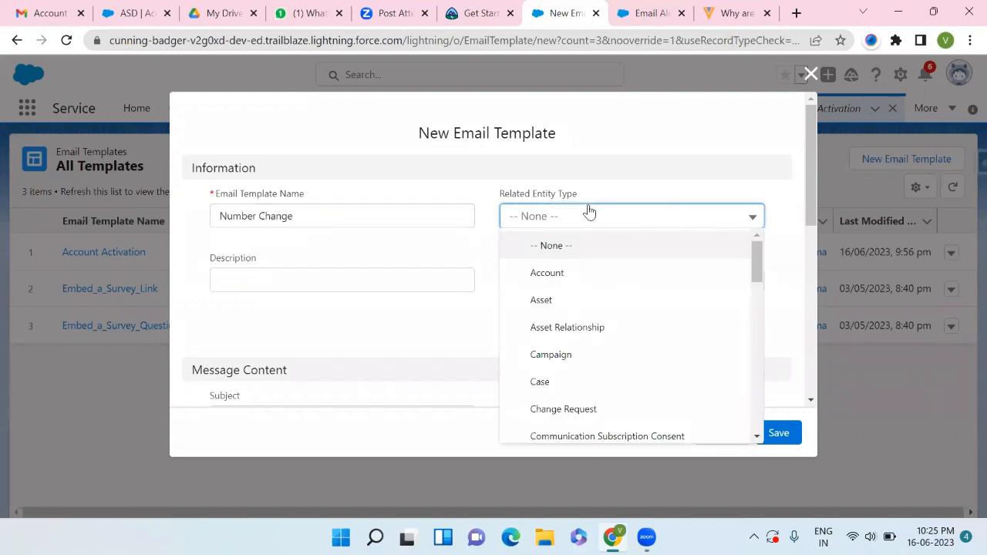
{"action": "left_click", "coordinate": [528, 289]}
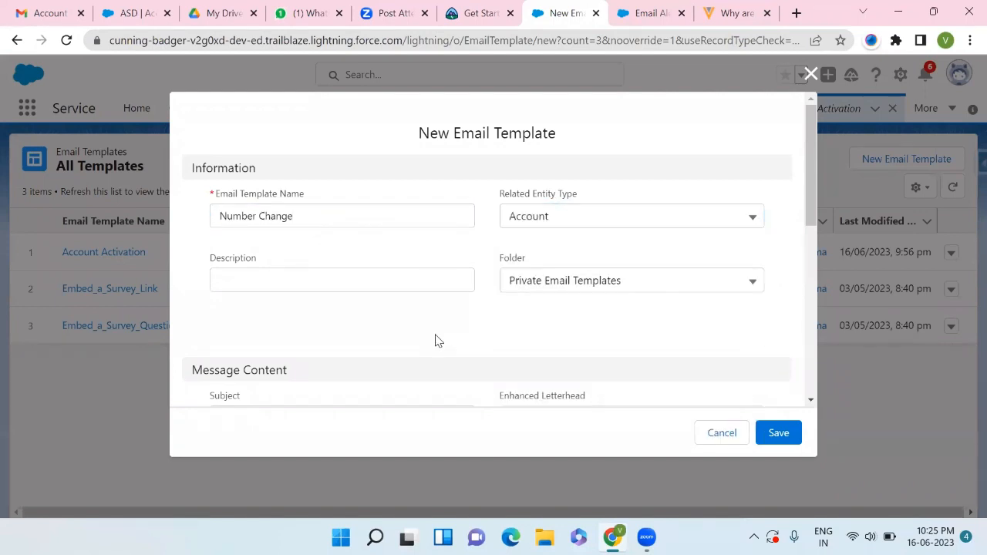
{"action": "scroll", "coordinate": [437, 339], "scroll_direction": "down", "scroll_amount": 1}
{"action": "left_click", "coordinate": [582, 271]}
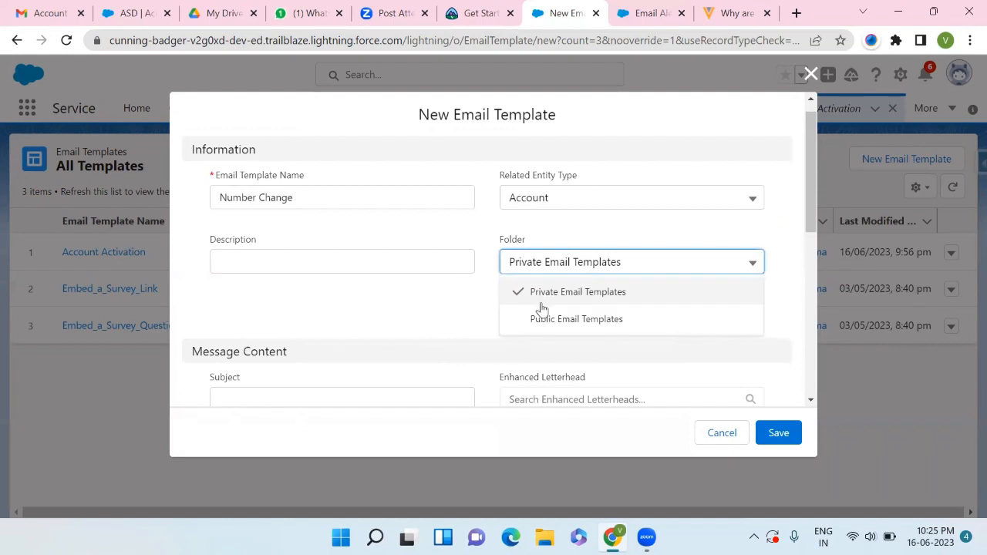
{"action": "left_click", "coordinate": [532, 317]}
- Enter Phone Number changed as the template's subject
{"action": "scroll", "coordinate": [401, 304], "scroll_direction": "down", "scroll_amount": 3}
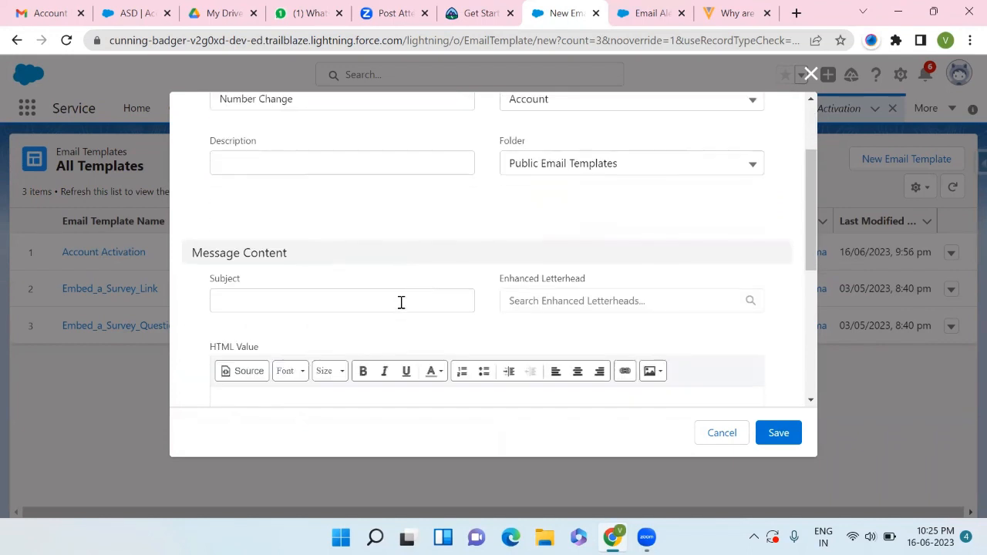
{"action": "left_click", "coordinate": [403, 296]}
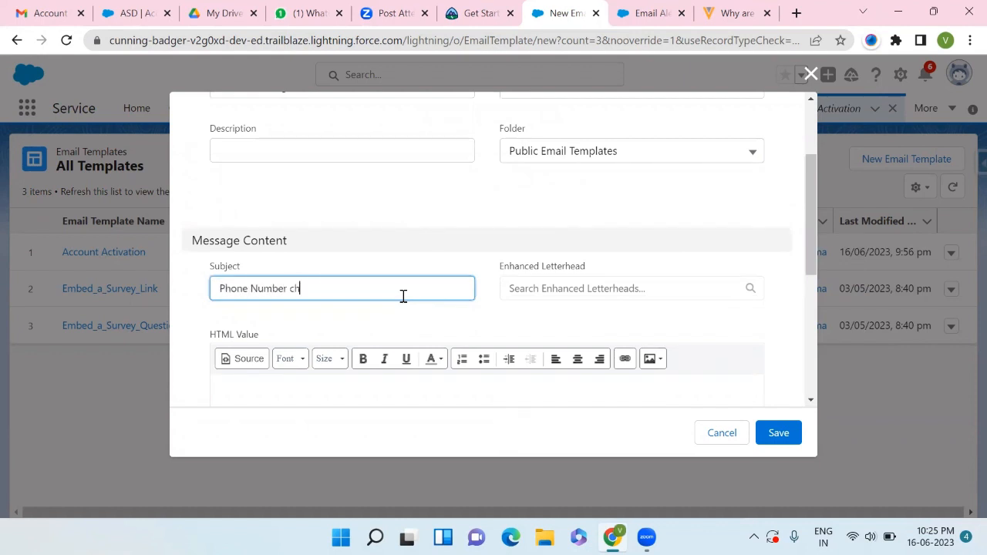
{"action": "scroll", "coordinate": [403, 296], "scroll_direction": "down", "scroll_amount": 2}
- Begin the template body with Hi and insert the Account Name merge field from the Account fields
{"action": "left_click", "coordinate": [311, 316]}
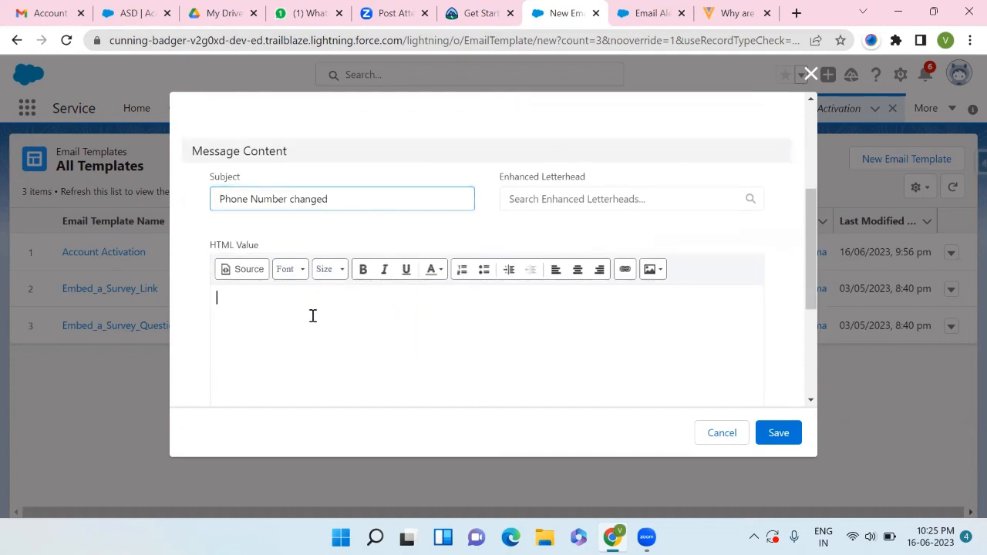
{"action": "scroll", "coordinate": [312, 315], "scroll_direction": "down", "scroll_amount": 1}
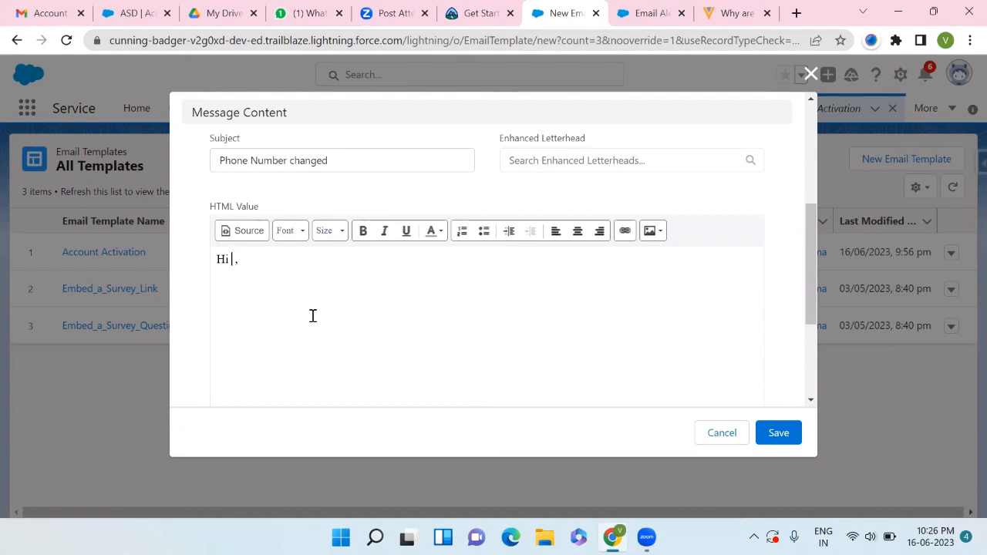
{"action": "scroll", "coordinate": [313, 315], "scroll_direction": "down", "scroll_amount": 2}
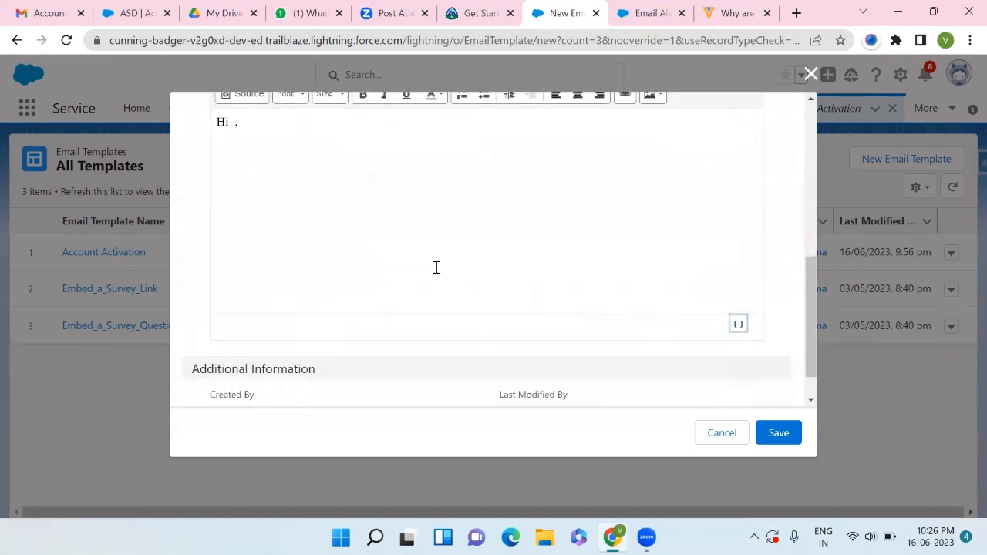
{"action": "left_click", "coordinate": [737, 324]}
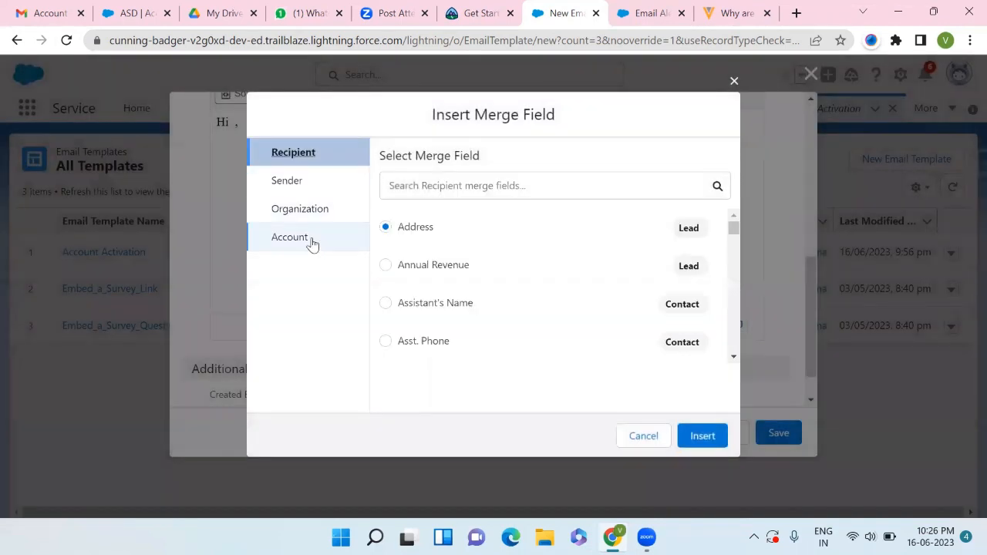
{"action": "left_click", "coordinate": [313, 244]}
{"action": "scroll", "coordinate": [437, 337], "scroll_direction": "down", "scroll_amount": 2}
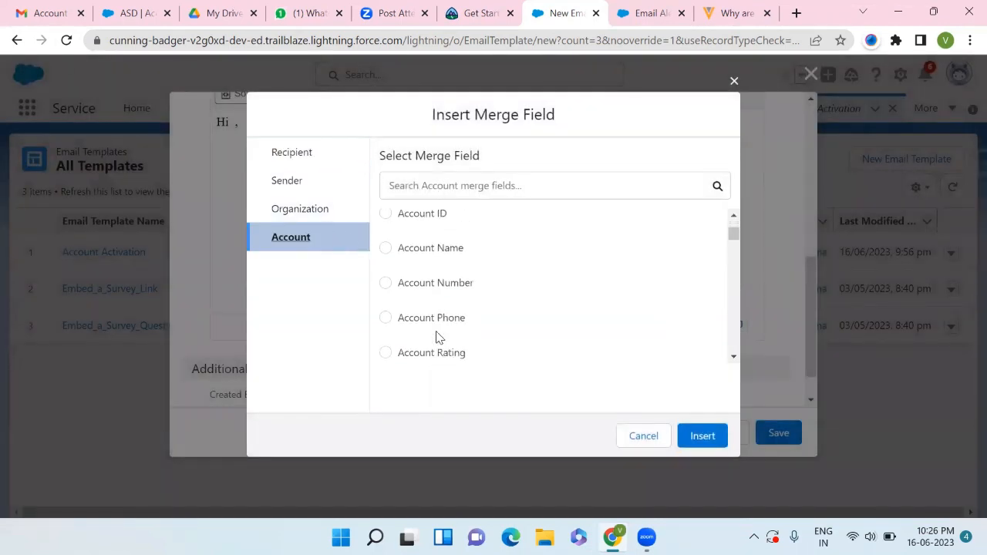
{"action": "scroll", "coordinate": [436, 337], "scroll_direction": "down", "scroll_amount": 2}
{"action": "scroll", "coordinate": [436, 337], "scroll_direction": "up", "scroll_amount": 2}
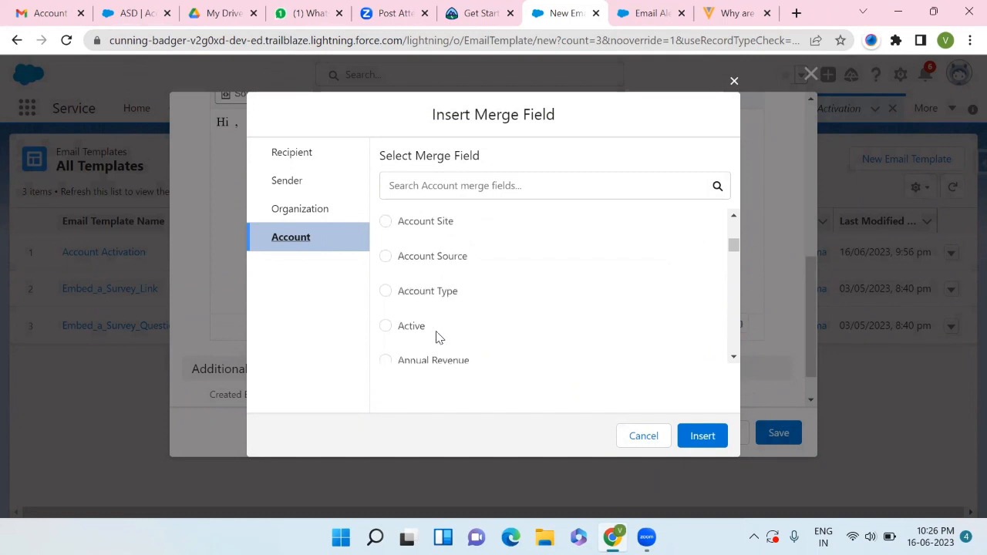
{"action": "scroll", "coordinate": [436, 337], "scroll_direction": "up", "scroll_amount": 3}
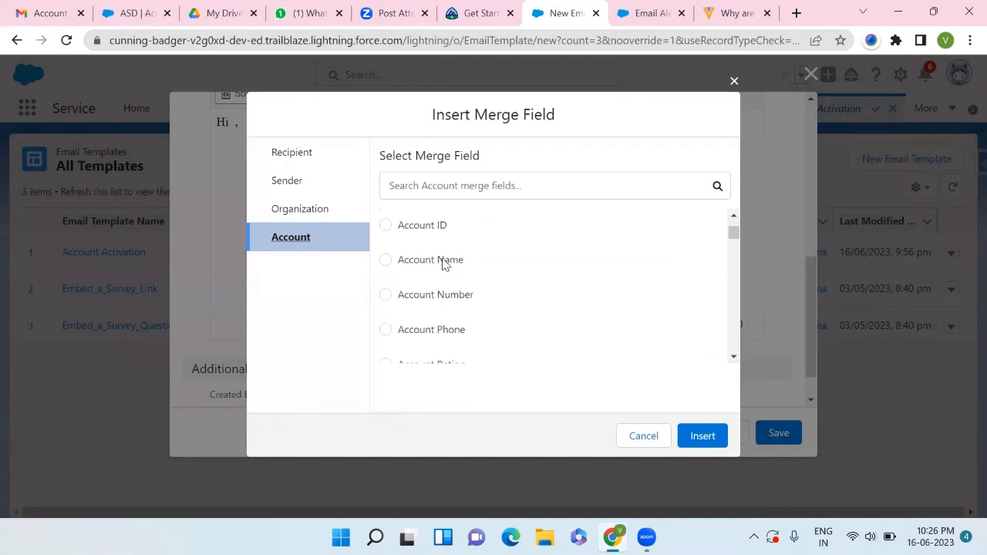
{"action": "left_click", "coordinate": [445, 264]}
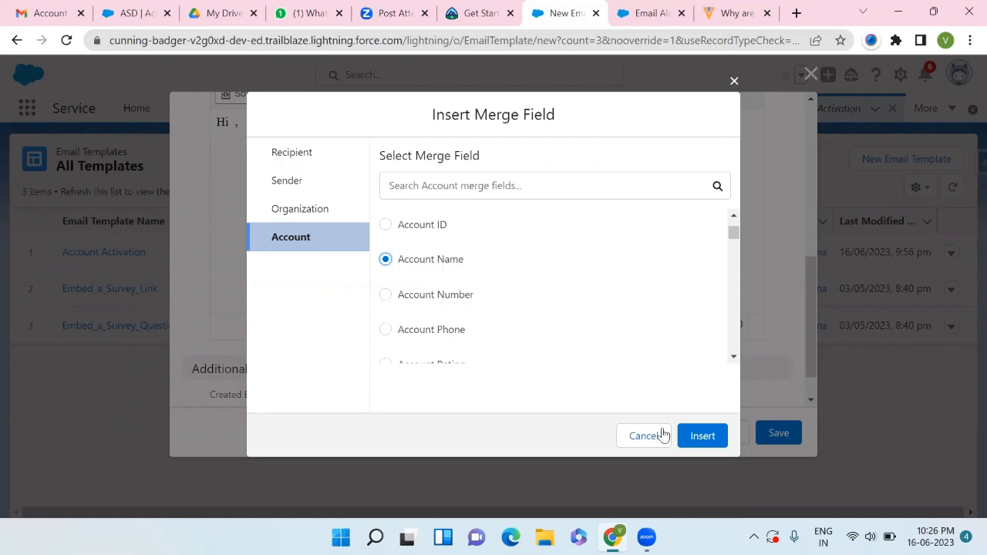
{"action": "left_click", "coordinate": [691, 439]}
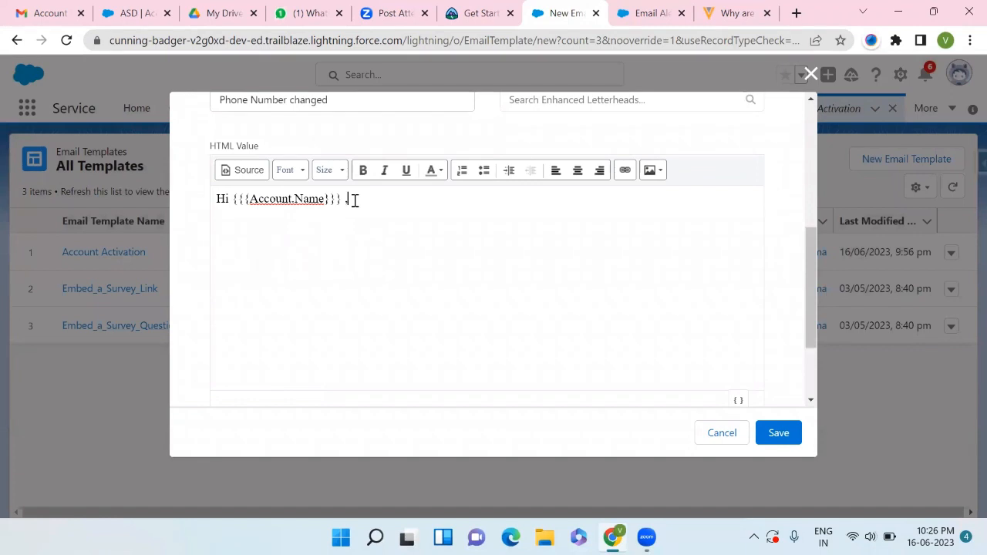
- Add the lines Your number is changed. and Thanks to the body and save the template
{"action": "key", "text": "Return"}
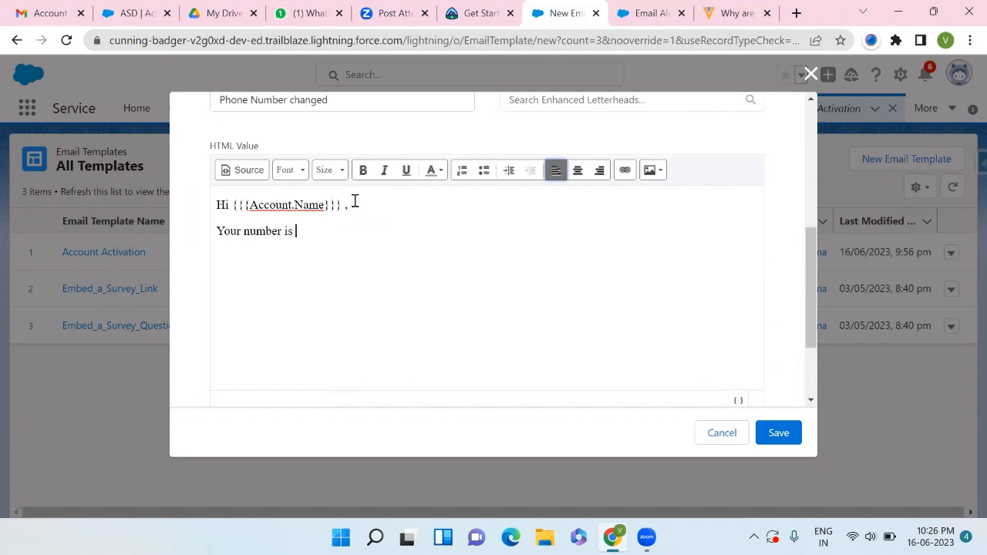
{"action": "type", "text": "Your number is changed."}
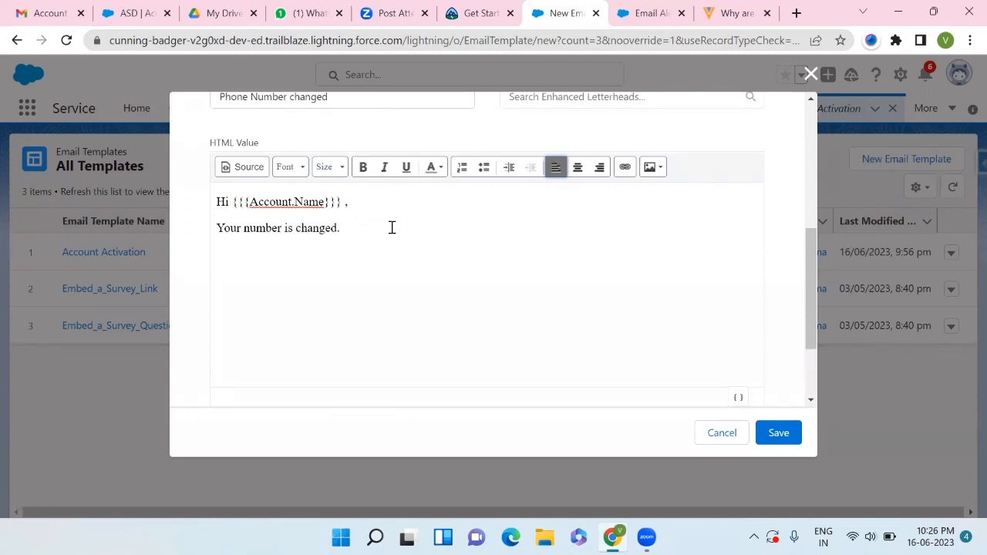
{"action": "type", "text": " Thanks"}
{"action": "scroll", "coordinate": [392, 228], "scroll_direction": "down", "scroll_amount": 2}
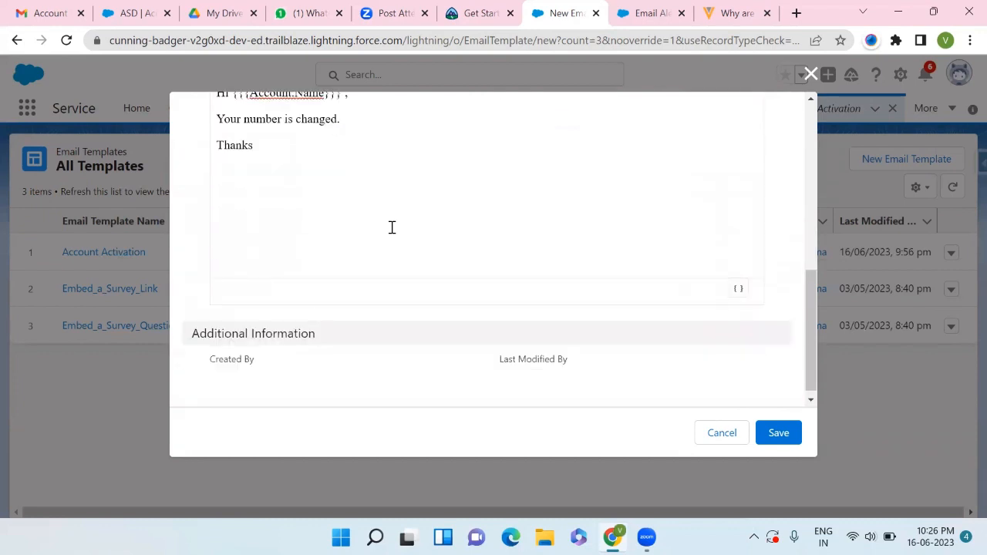
{"action": "left_click", "coordinate": [771, 434]}
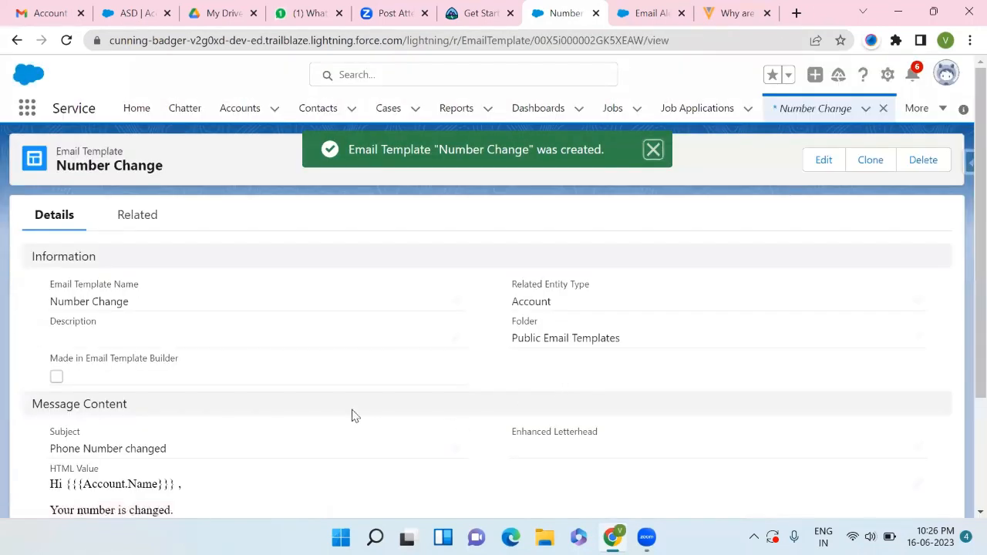
- Choose the Lightning email template Number Change for the email alert via the template lookup
{"action": "scroll", "coordinate": [352, 413], "scroll_direction": "down", "scroll_amount": 1}
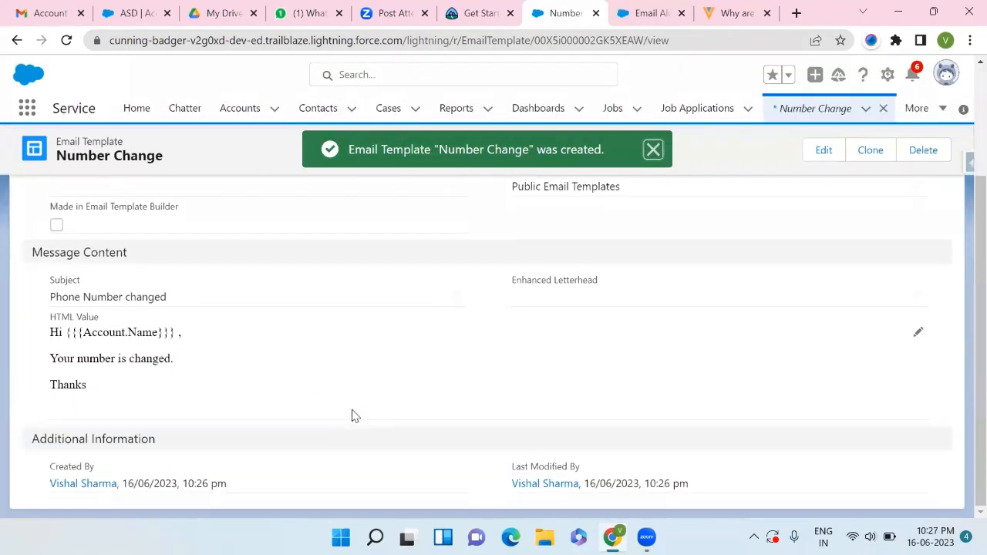
{"action": "scroll", "coordinate": [400, 322], "scroll_direction": "up", "scroll_amount": 3}
{"action": "left_click", "coordinate": [622, 16]}
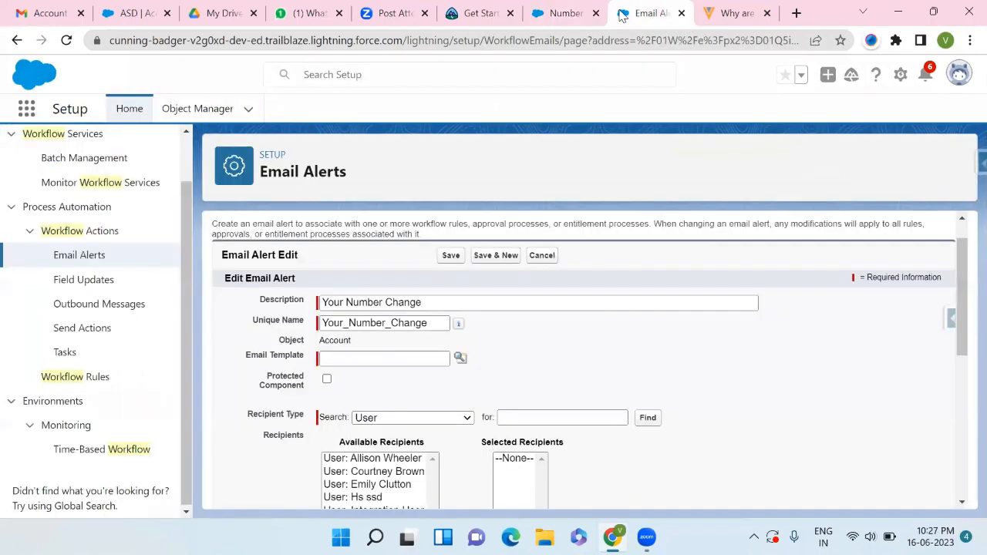
{"action": "left_click", "coordinate": [460, 359]}
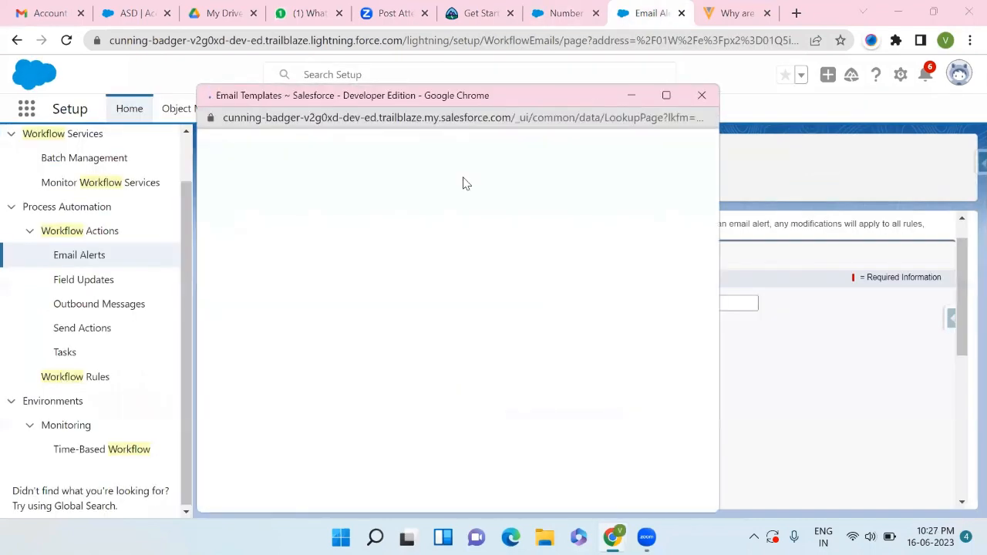
{"action": "left_click", "coordinate": [249, 171]}
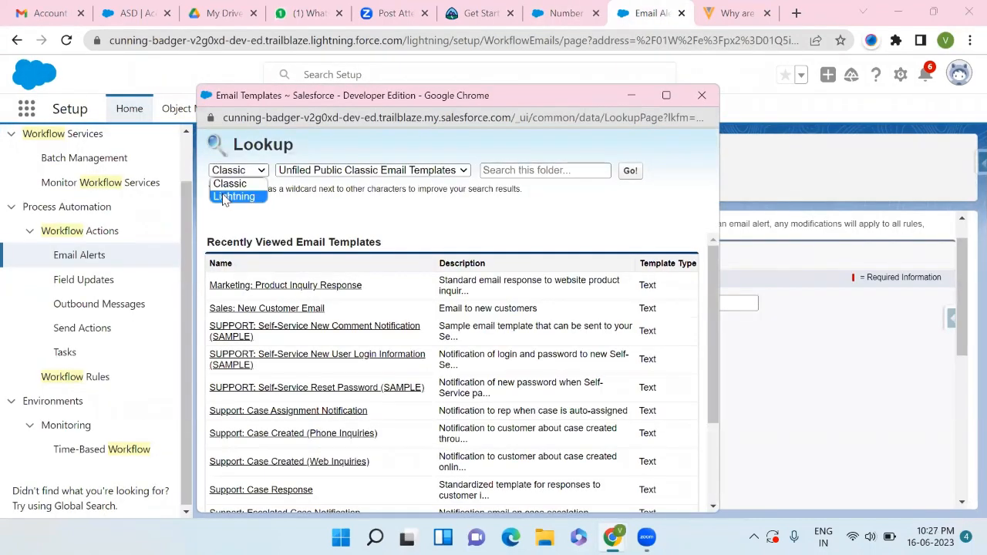
{"action": "left_click", "coordinate": [234, 196]}
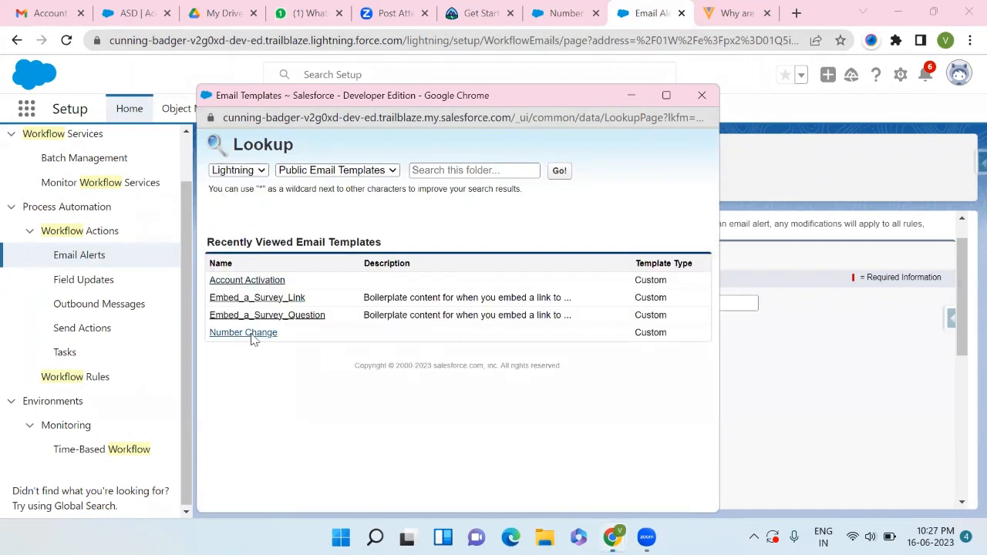
{"action": "left_click", "coordinate": [245, 333]}
- Add the current user to the email alert's selected recipients
{"action": "scroll", "coordinate": [423, 398], "scroll_direction": "down", "scroll_amount": 2}
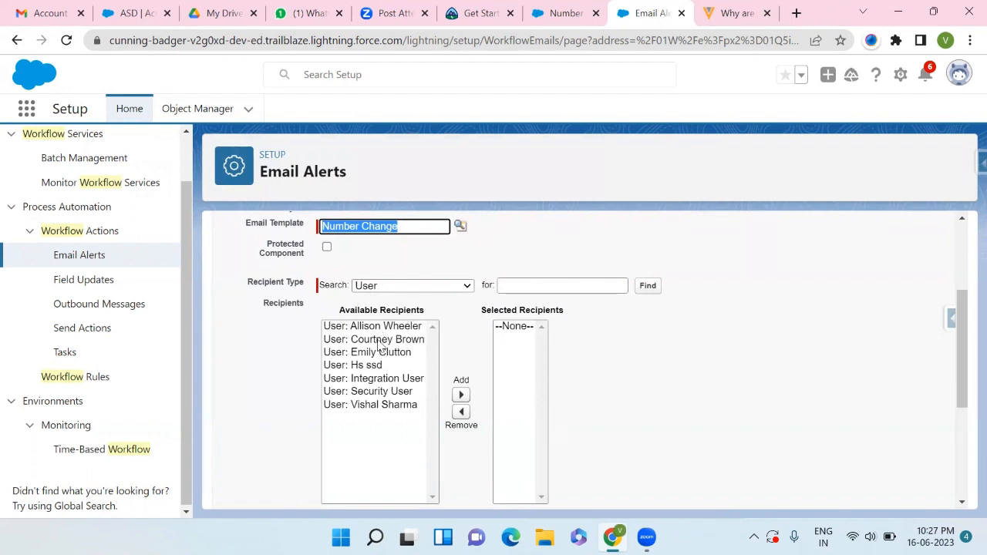
{"action": "left_click", "coordinate": [365, 407]}
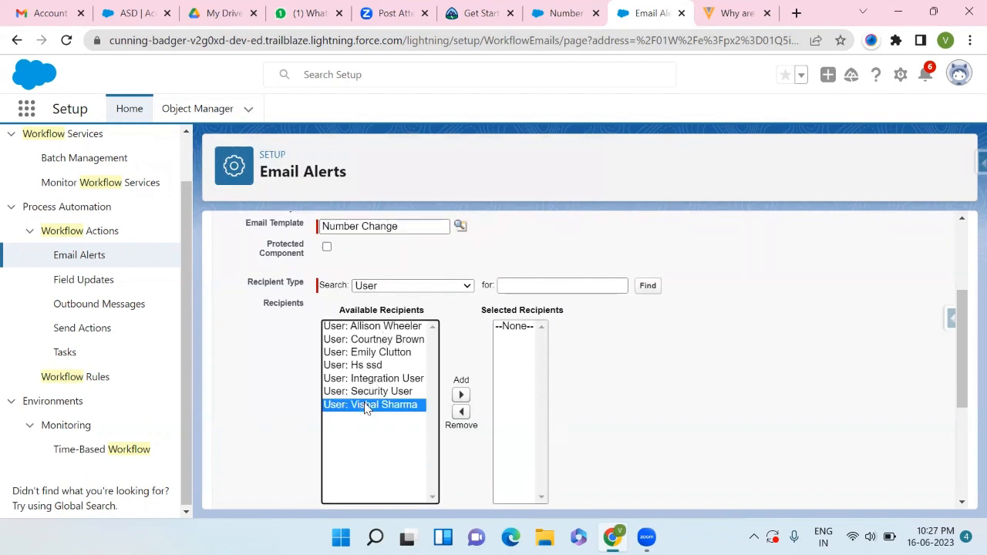
{"action": "left_click", "coordinate": [462, 395]}
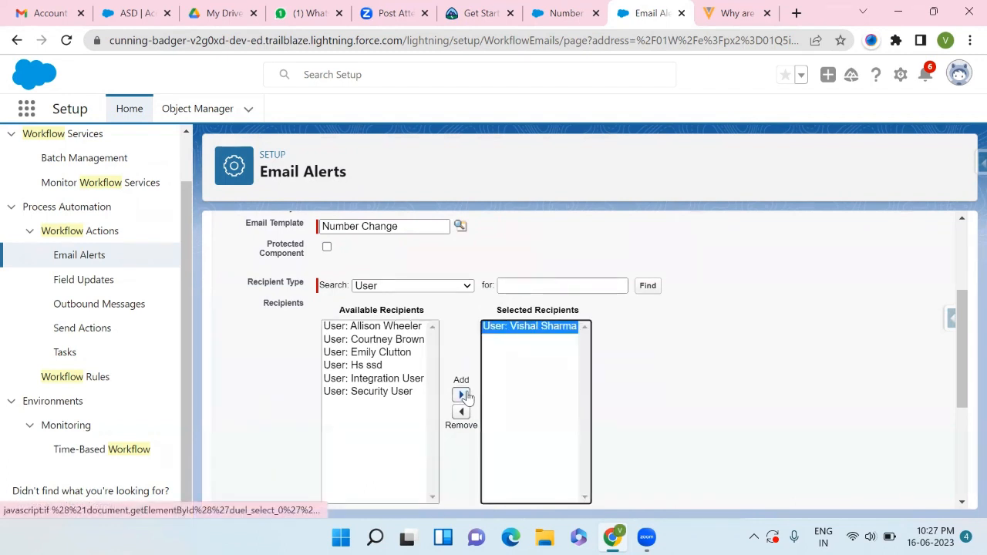
- Browse the available recipient types for the email alert, such as Case Team, Email Field and Role
{"action": "scroll", "coordinate": [465, 396], "scroll_direction": "down", "scroll_amount": 3}
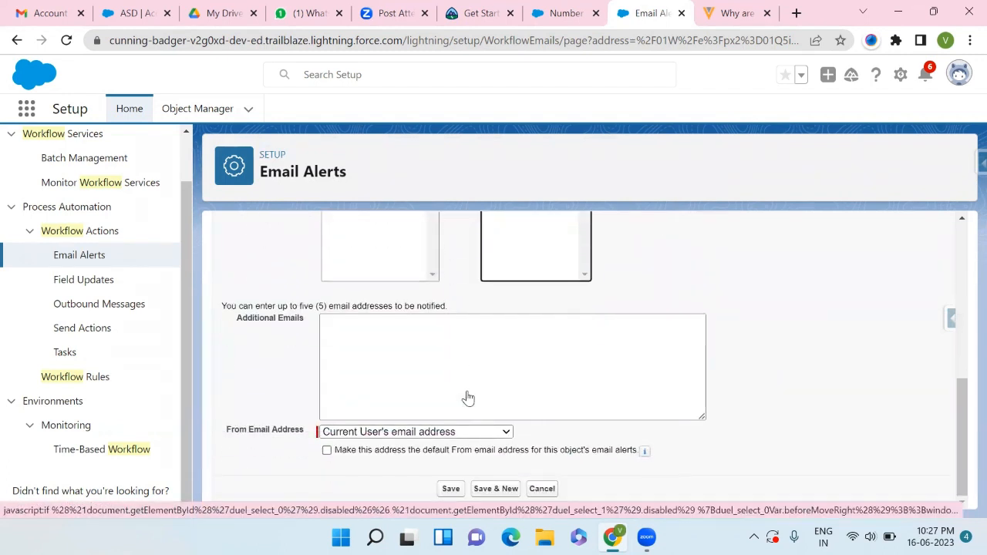
{"action": "left_click", "coordinate": [349, 332]}
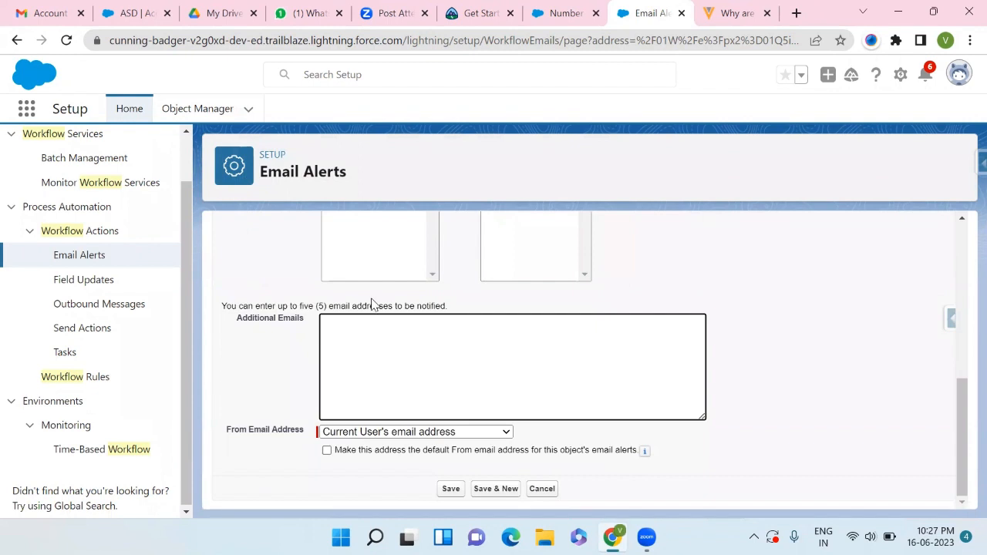
{"action": "scroll", "coordinate": [370, 304], "scroll_direction": "up", "scroll_amount": 3}
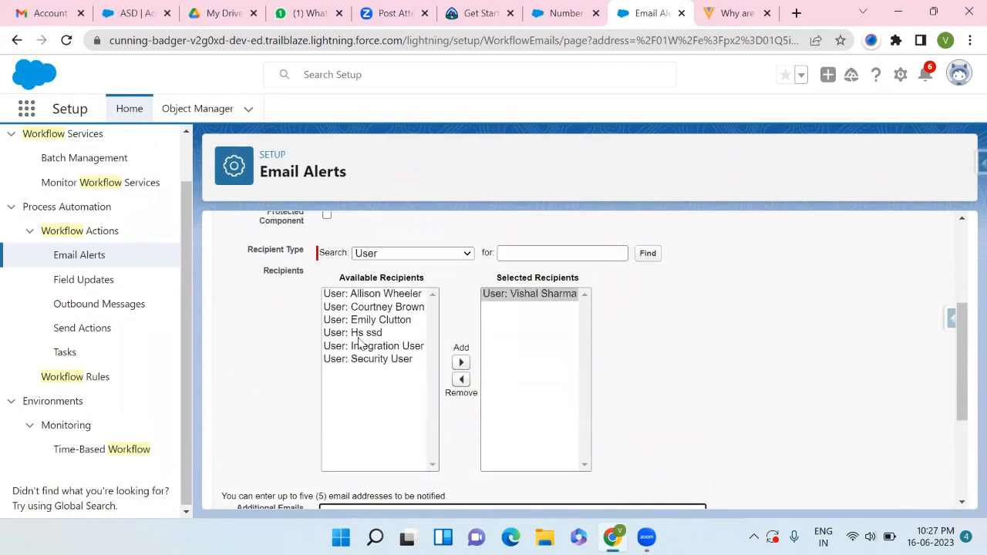
{"action": "left_click", "coordinate": [453, 253]}
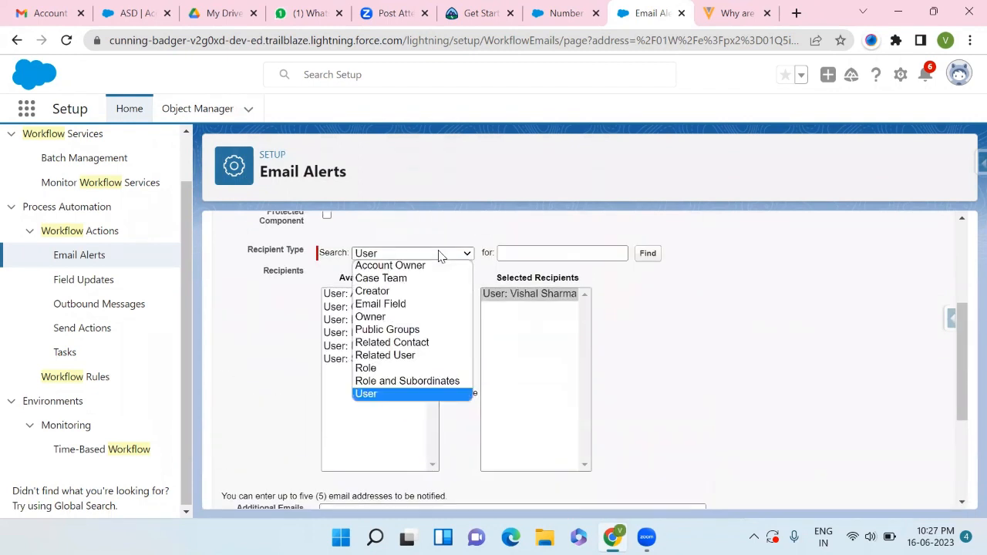
{"action": "left_click", "coordinate": [397, 279]}
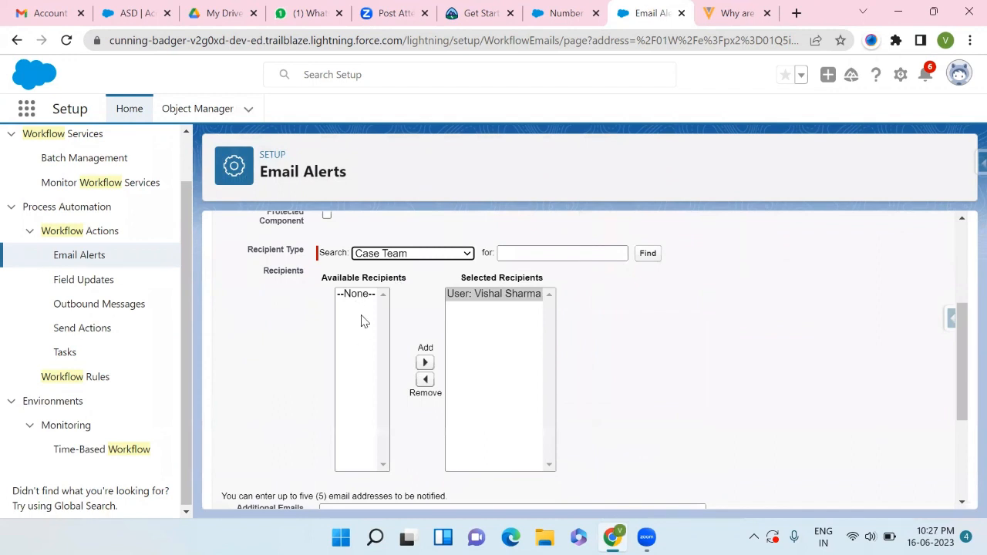
{"action": "left_click", "coordinate": [452, 257]}
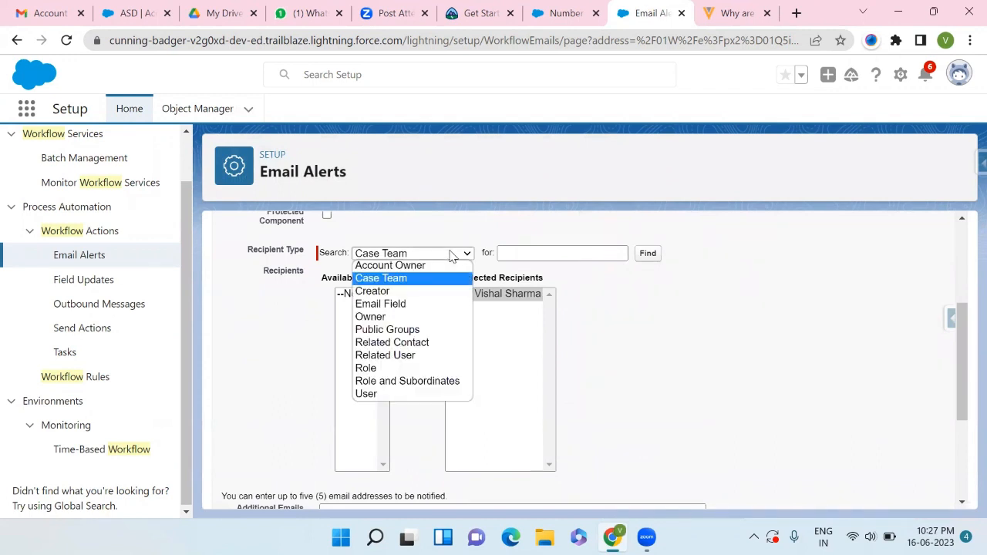
{"action": "left_click", "coordinate": [387, 306]}
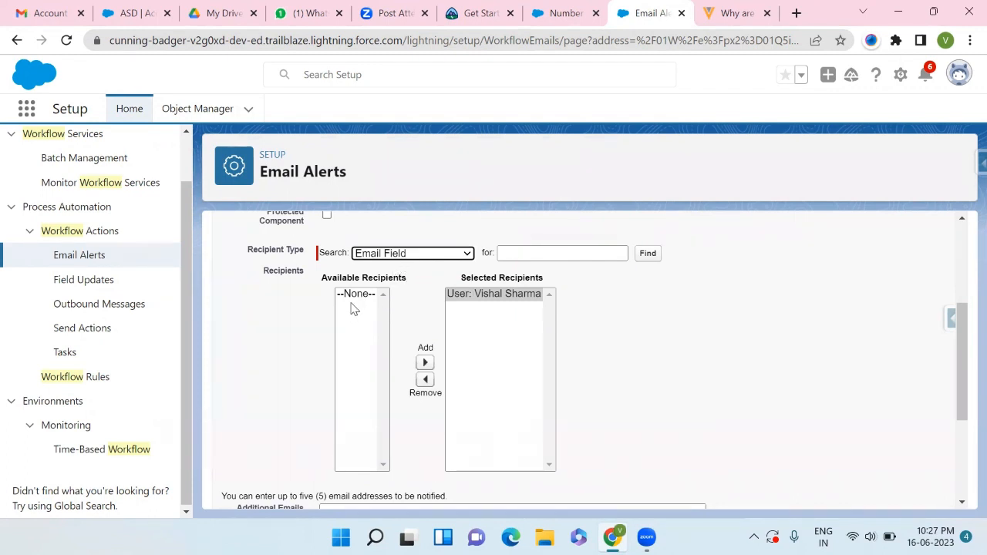
{"action": "left_click", "coordinate": [438, 256]}
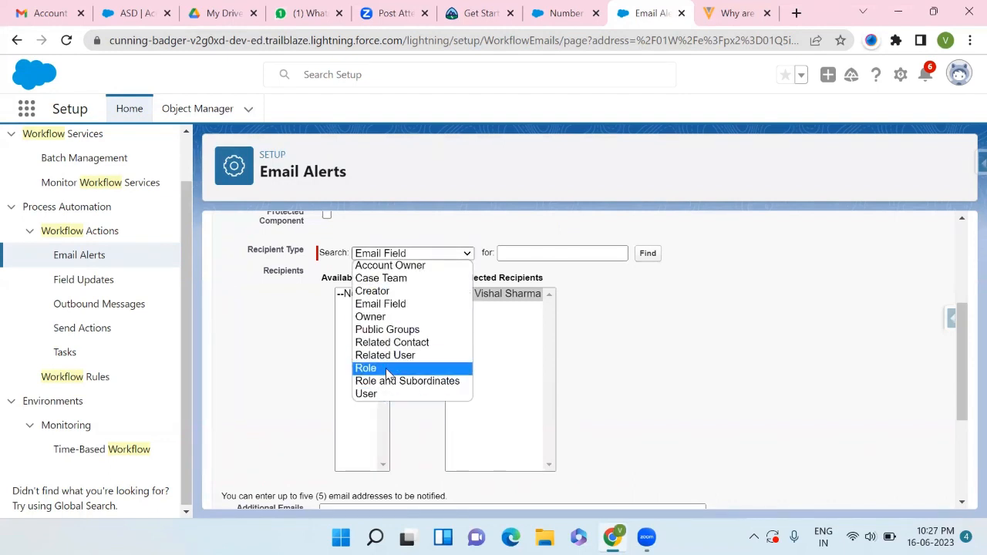
{"action": "left_click", "coordinate": [386, 368]}
{"action": "left_click", "coordinate": [342, 297]}
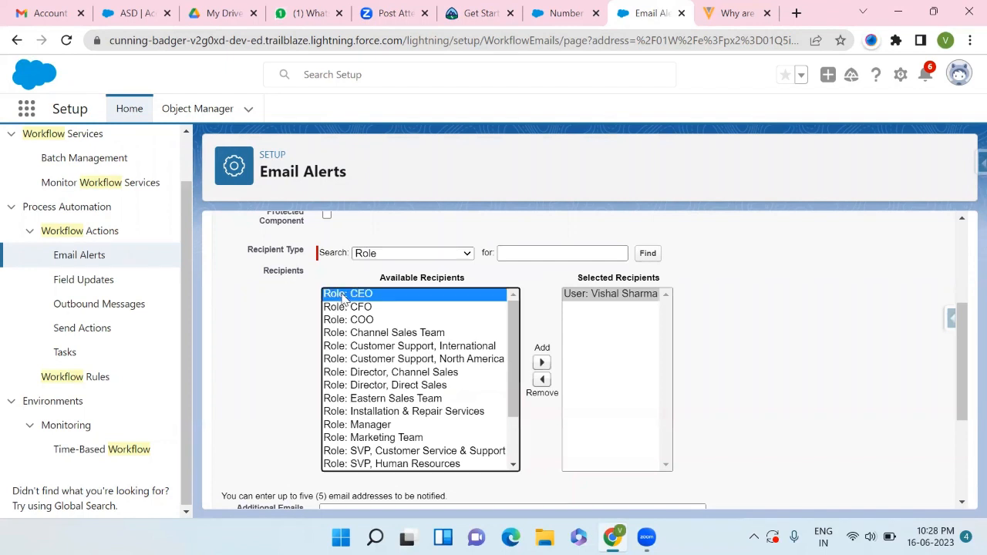
{"action": "left_click", "coordinate": [542, 363]}
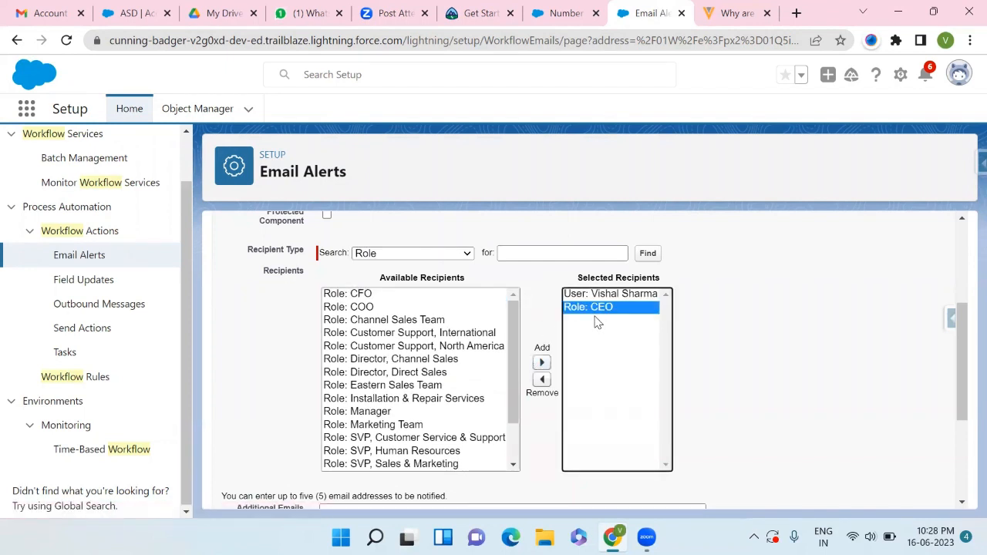
{"action": "left_click", "coordinate": [542, 380]}
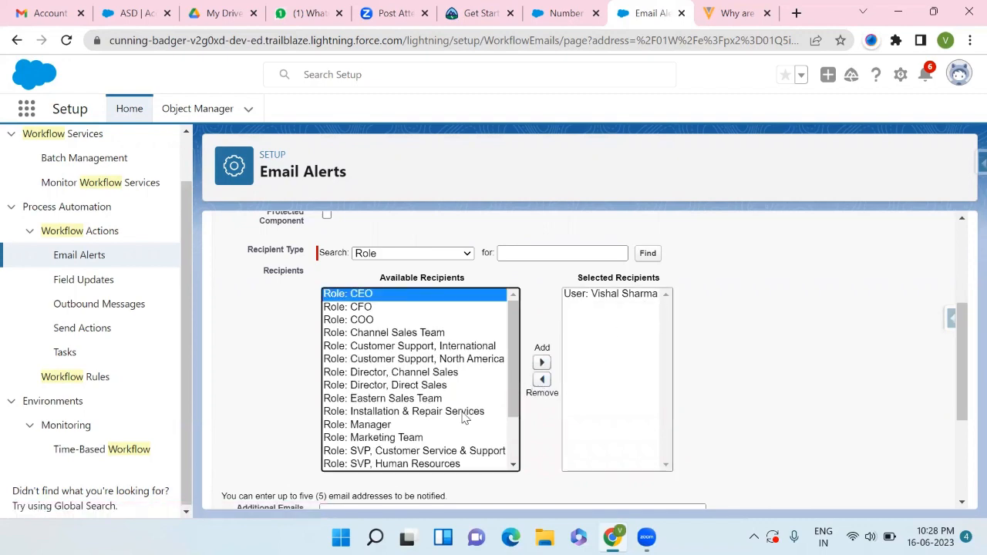
{"action": "scroll", "coordinate": [467, 416], "scroll_direction": "down", "scroll_amount": 5}
{"action": "scroll", "coordinate": [462, 413], "scroll_direction": "down", "scroll_amount": 1}
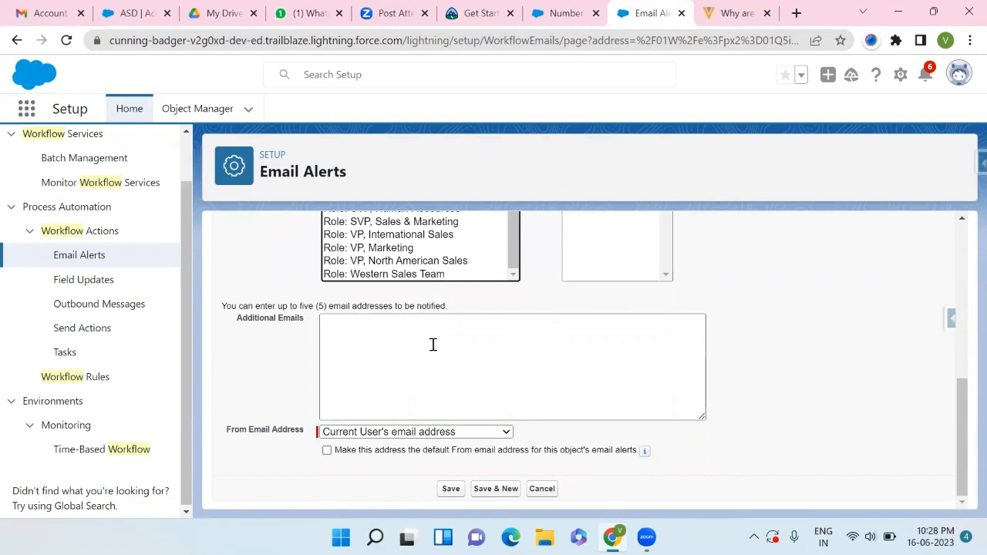
{"action": "left_click", "coordinate": [405, 347]}
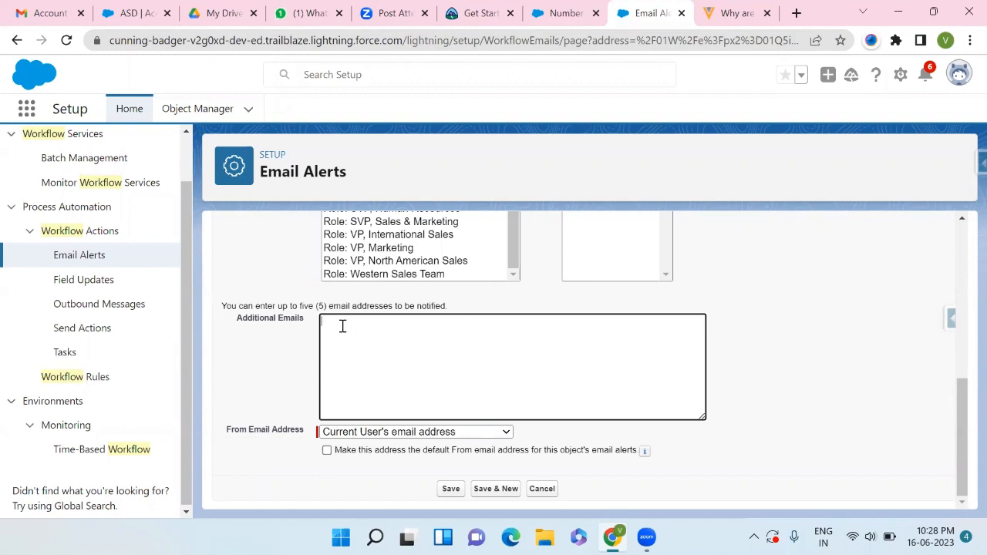
{"action": "left_click", "coordinate": [462, 433]}
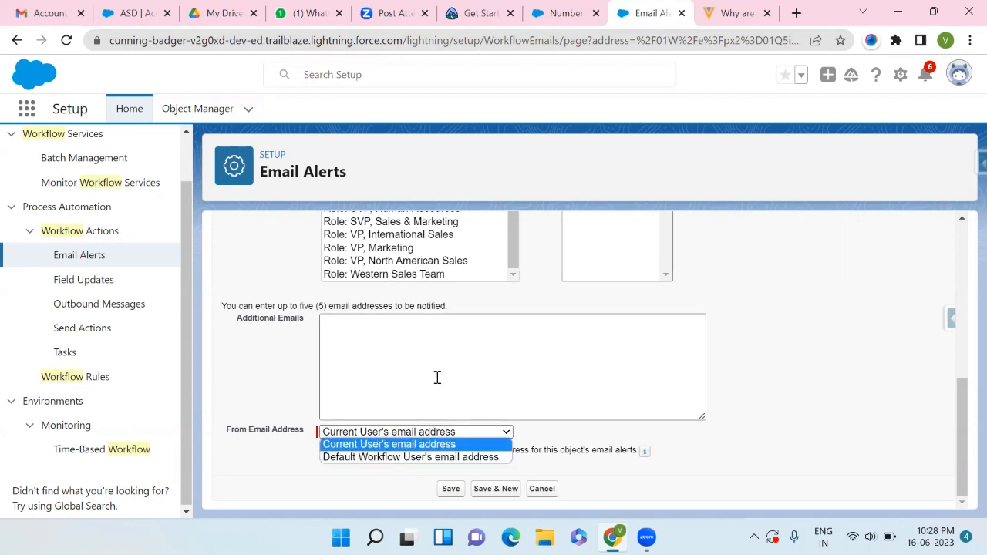
{"action": "left_click", "coordinate": [961, 75]}
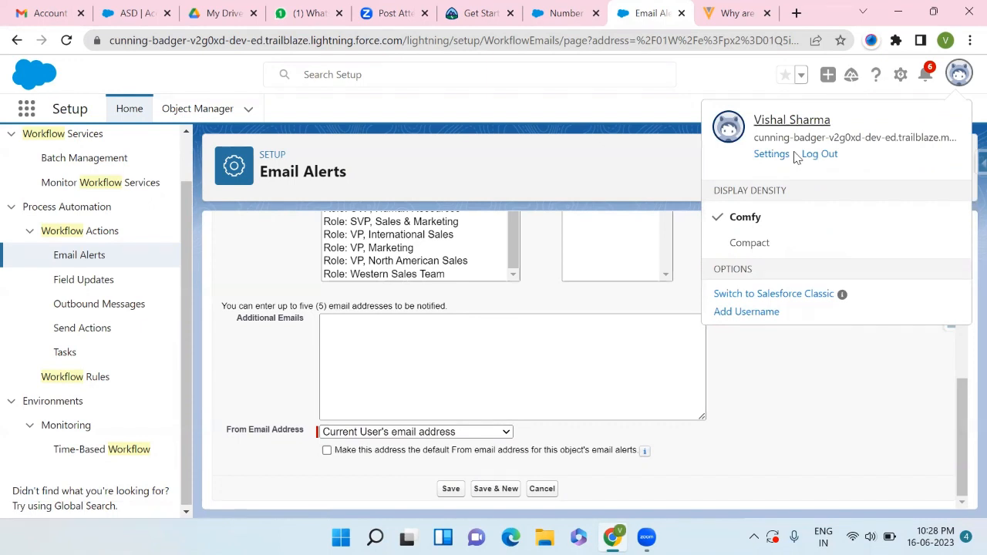
{"action": "left_click", "coordinate": [650, 81]}
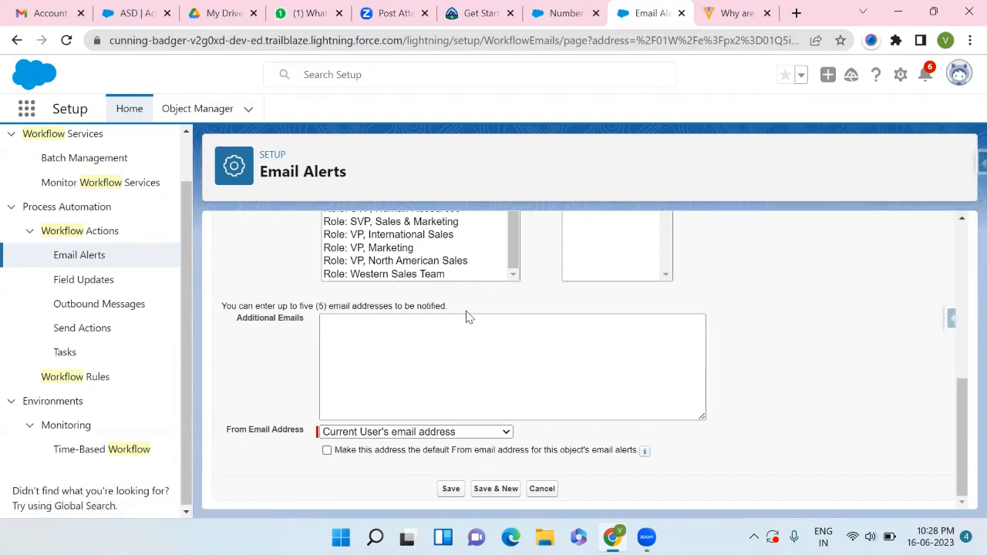
{"action": "left_click", "coordinate": [439, 433]}
{"action": "left_click", "coordinate": [580, 438]}
{"action": "left_click", "coordinate": [451, 489]}
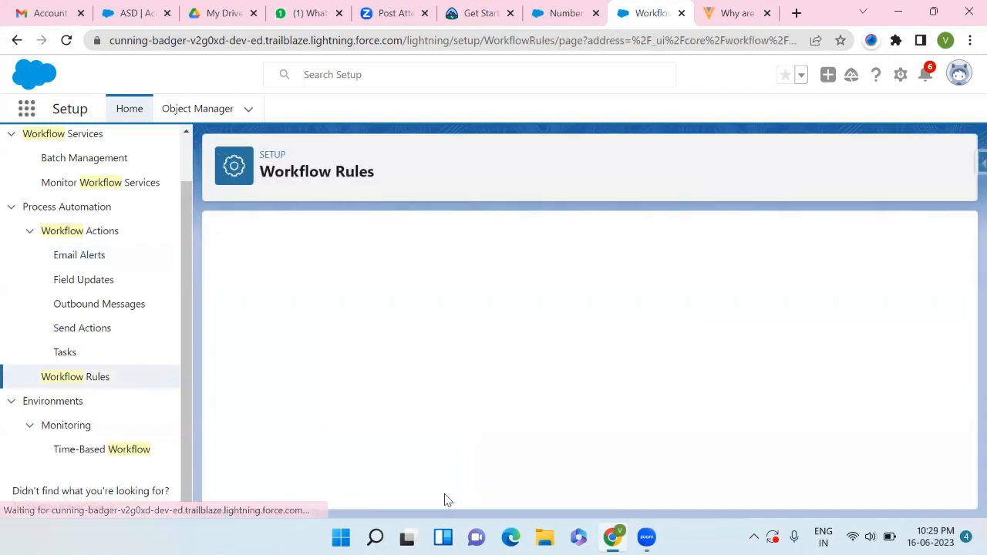
- Finish the workflow actions and activate the Account is inActive workflow rule
{"action": "scroll", "coordinate": [444, 497], "scroll_direction": "down", "scroll_amount": 1}
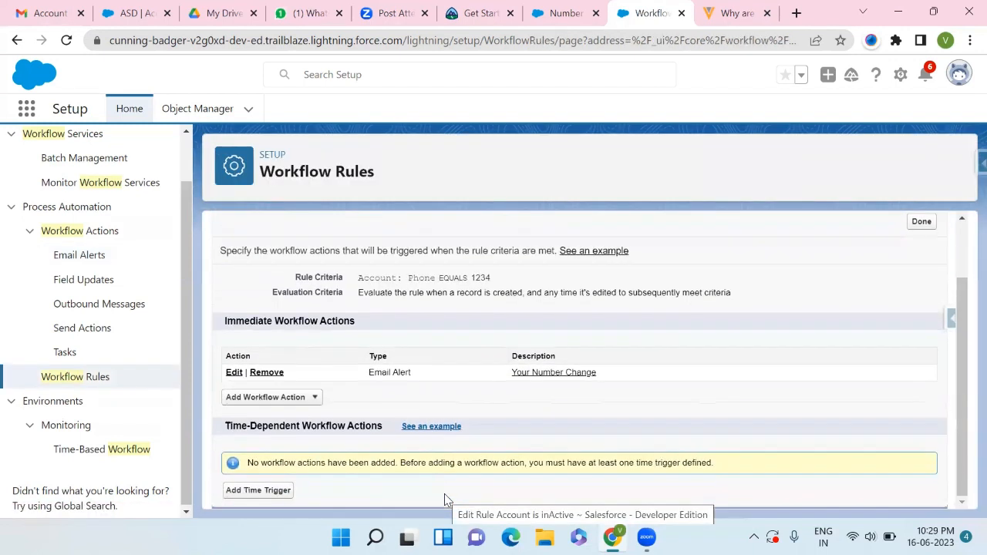
{"action": "scroll", "coordinate": [470, 413], "scroll_direction": "up", "scroll_amount": 2}
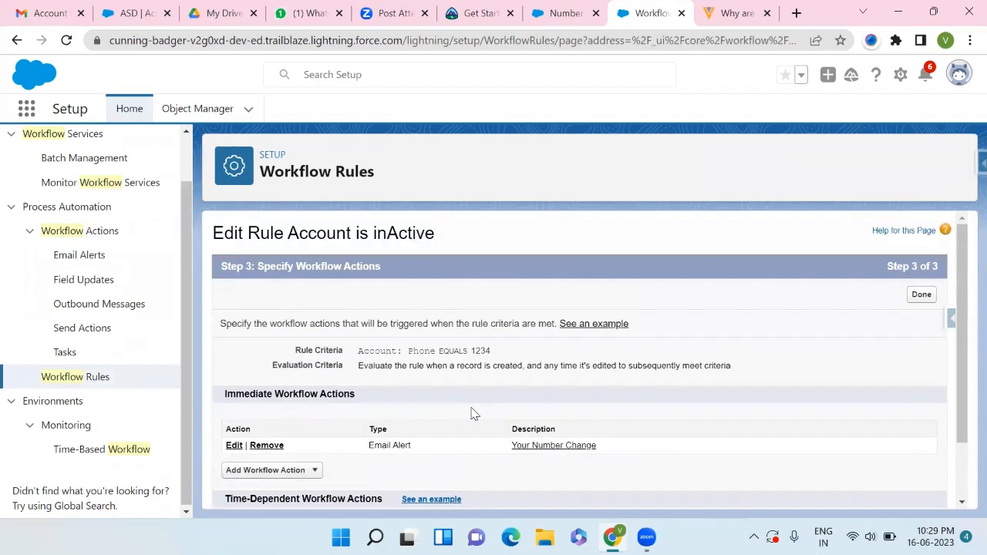
{"action": "scroll", "coordinate": [472, 413], "scroll_direction": "down", "scroll_amount": 1}
{"action": "scroll", "coordinate": [472, 413], "scroll_direction": "up", "scroll_amount": 1}
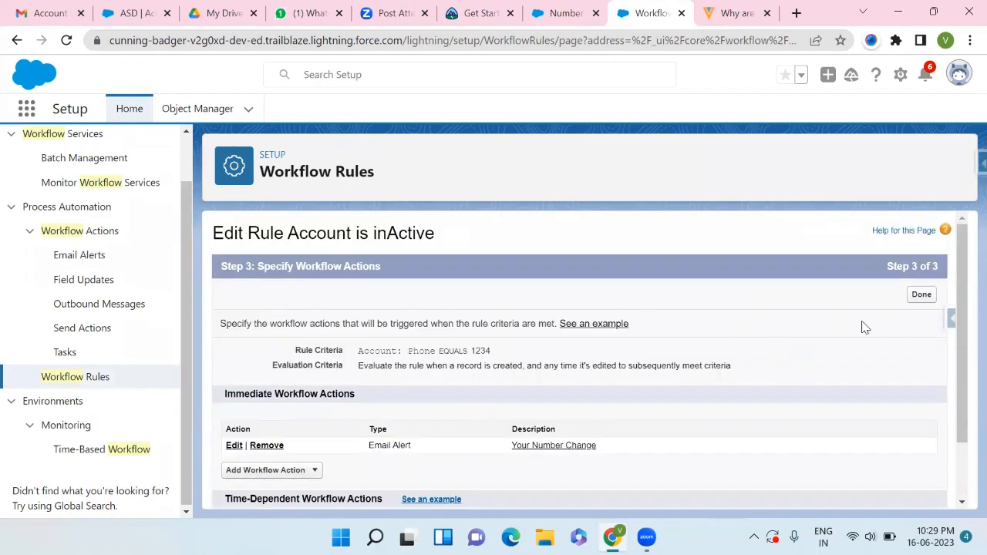
{"action": "left_click", "coordinate": [921, 295]}
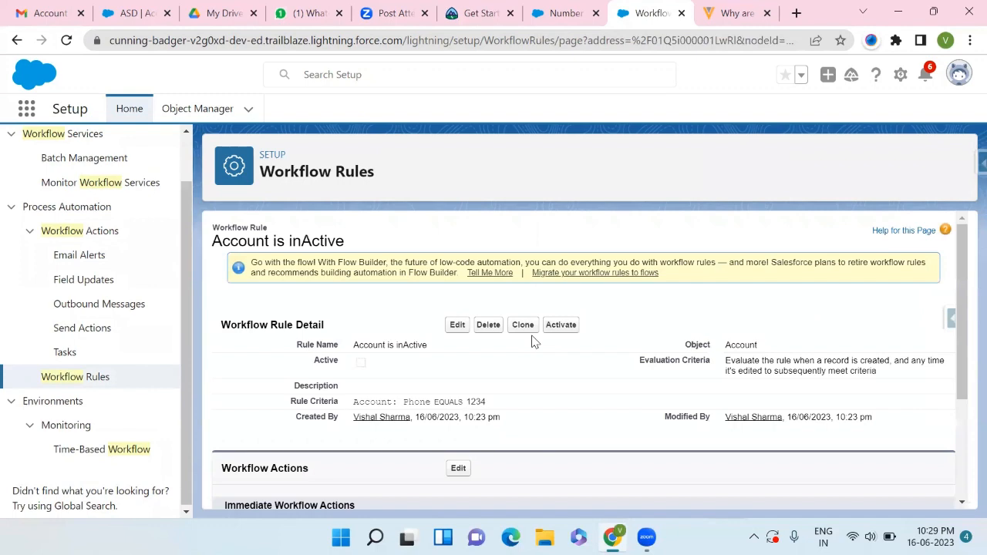
{"action": "scroll", "coordinate": [467, 392], "scroll_direction": "down", "scroll_amount": 2}
{"action": "scroll", "coordinate": [471, 392], "scroll_direction": "up", "scroll_amount": 1}
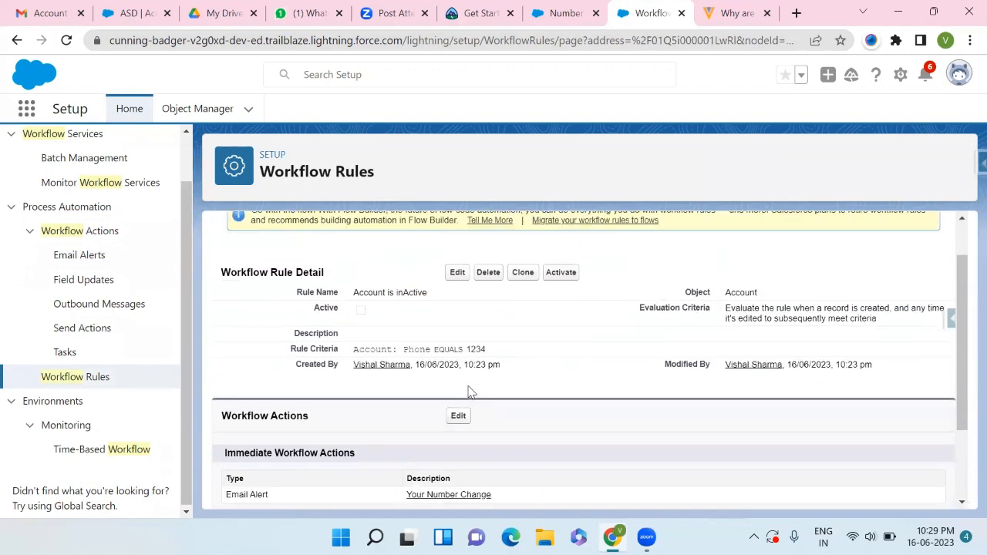
{"action": "scroll", "coordinate": [359, 440], "scroll_direction": "down", "scroll_amount": 1}
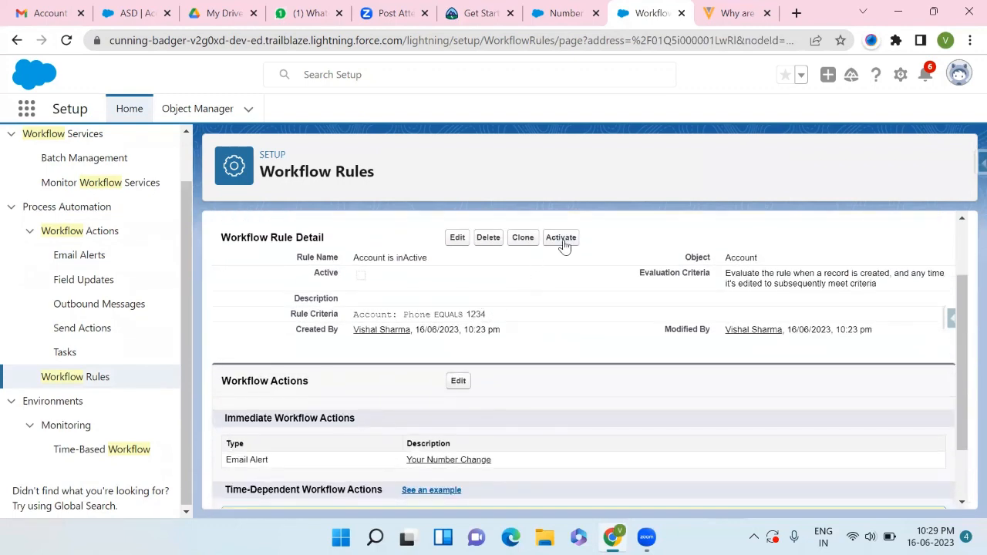
{"action": "left_click", "coordinate": [562, 238]}
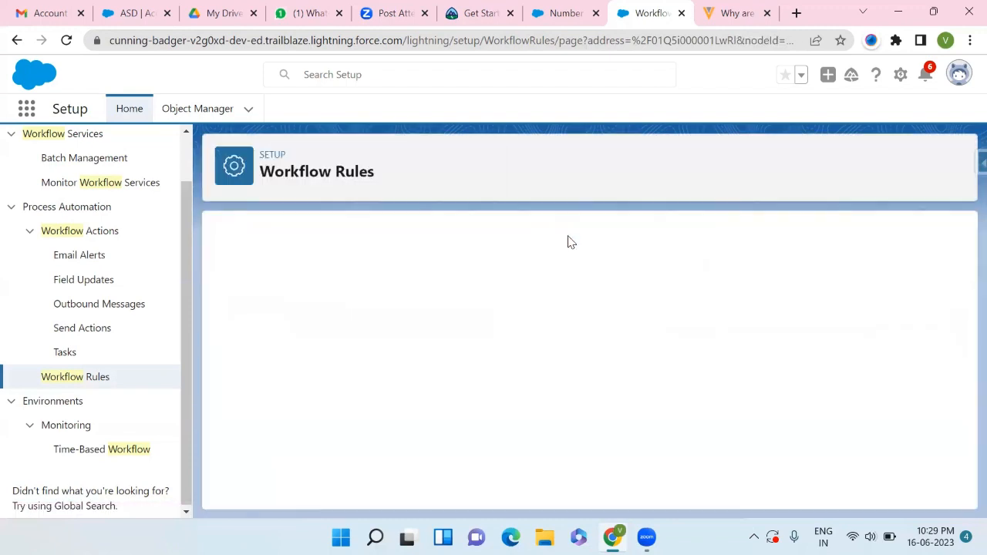
- Start a new Account record and enter Test user 1121 as the Account Name
{"action": "scroll", "coordinate": [567, 242], "scroll_direction": "down", "scroll_amount": 3}
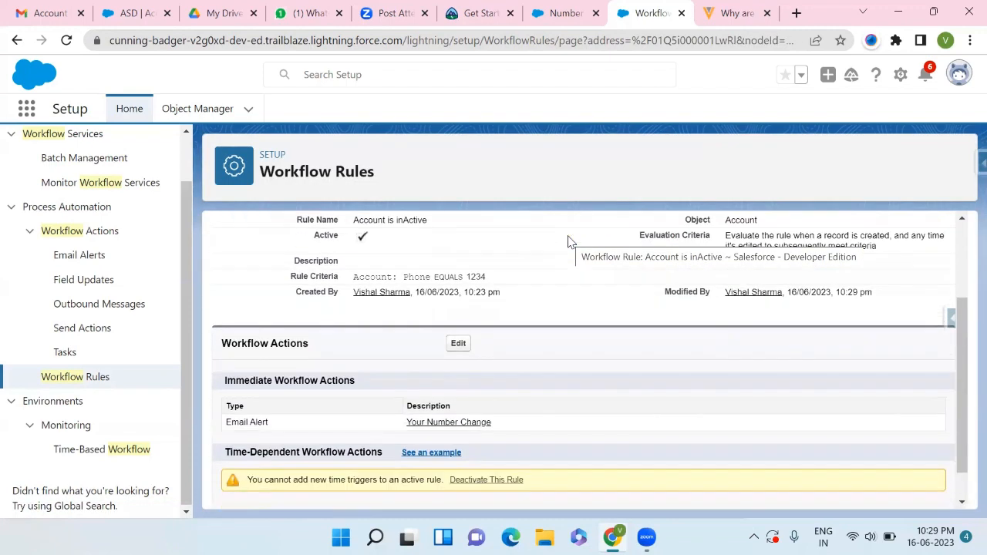
{"action": "scroll", "coordinate": [568, 243], "scroll_direction": "down", "scroll_amount": 1}
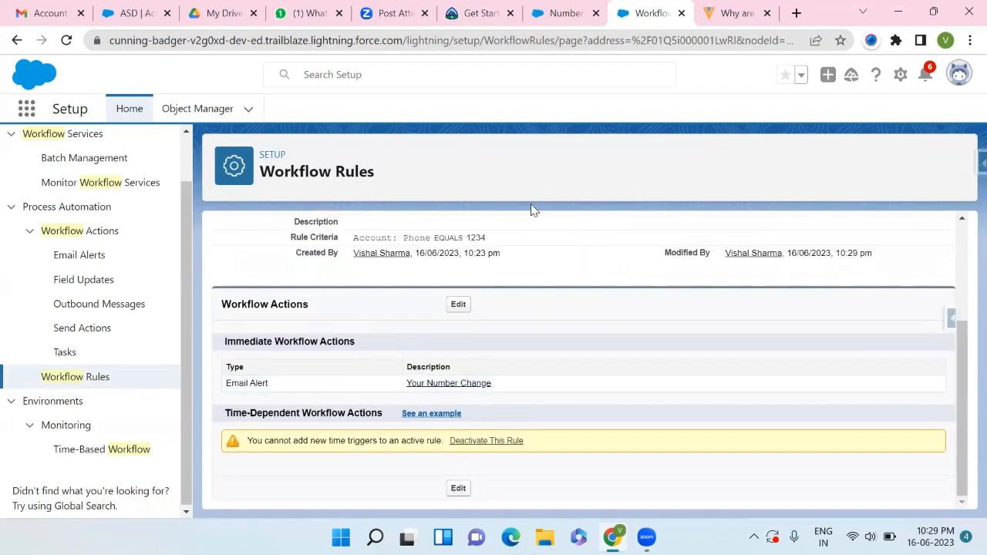
{"action": "left_click", "coordinate": [561, 13]}
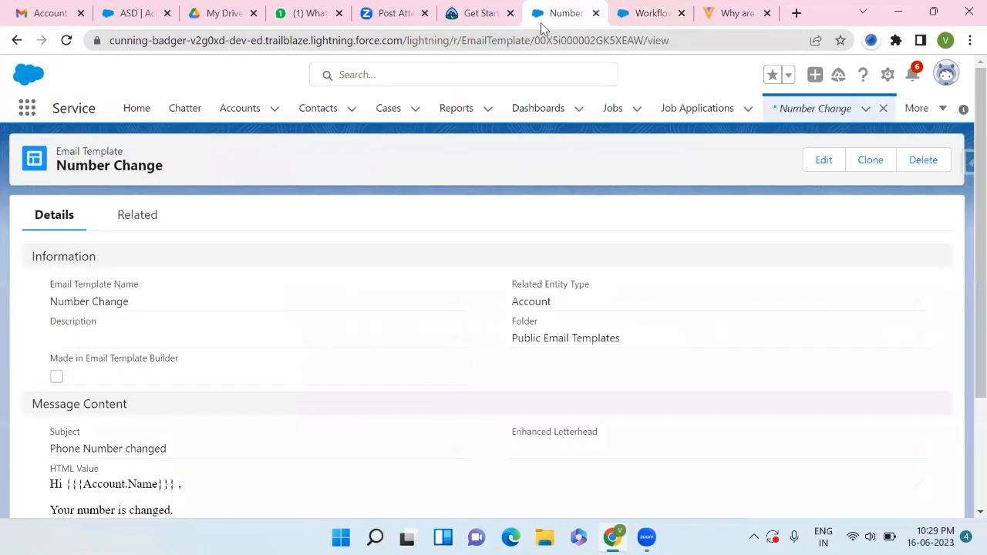
{"action": "left_click", "coordinate": [240, 108]}
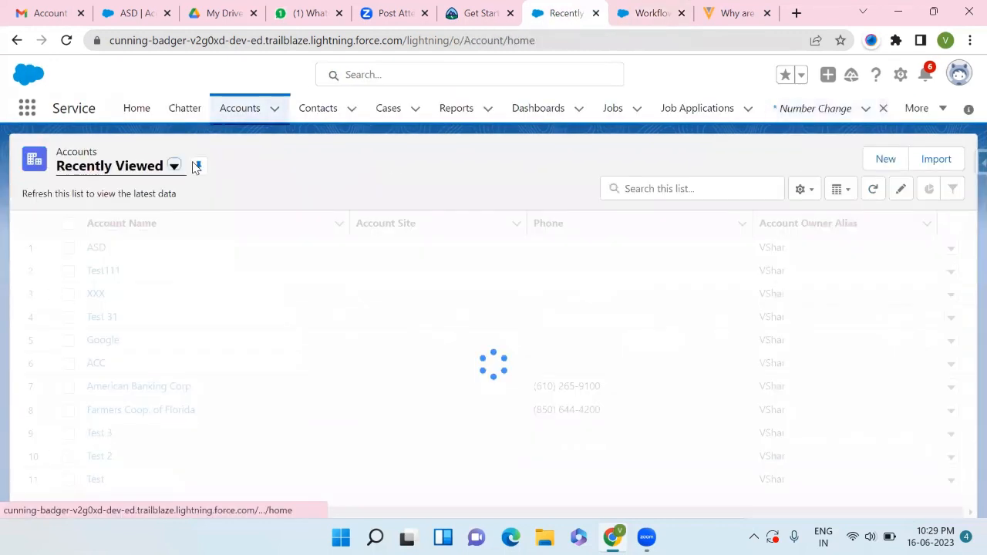
{"action": "left_click", "coordinate": [873, 160]}
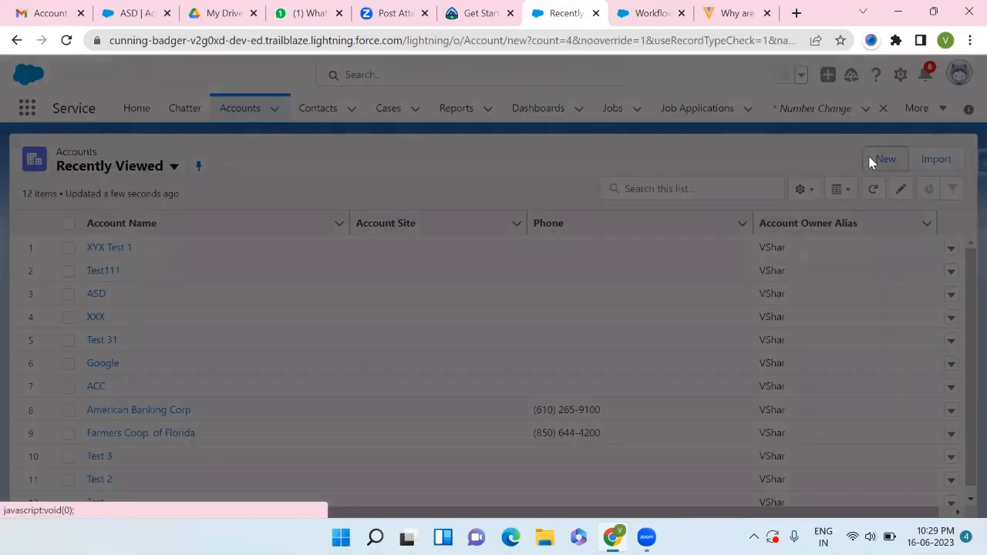
{"action": "left_click", "coordinate": [249, 274]}
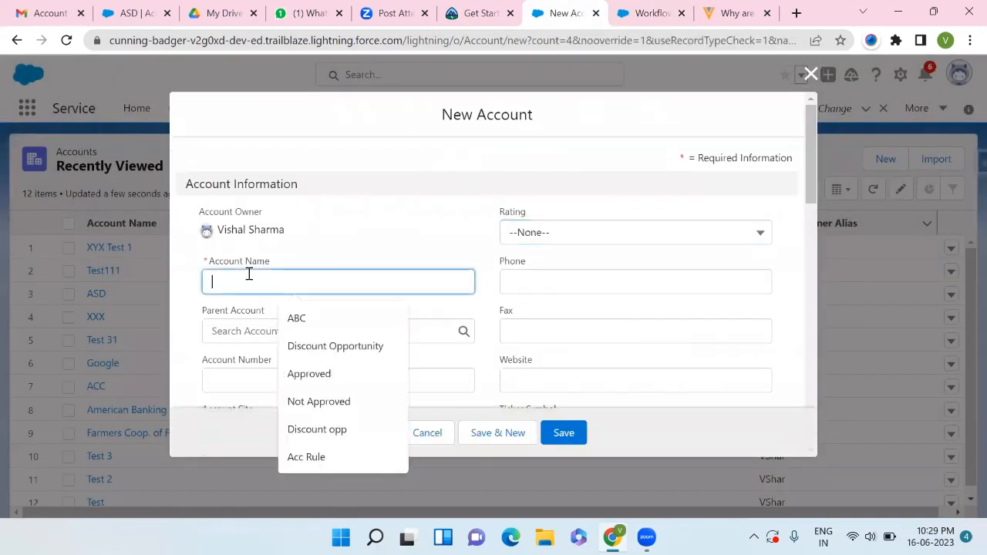
{"action": "type", "text": "Test user 1121"}
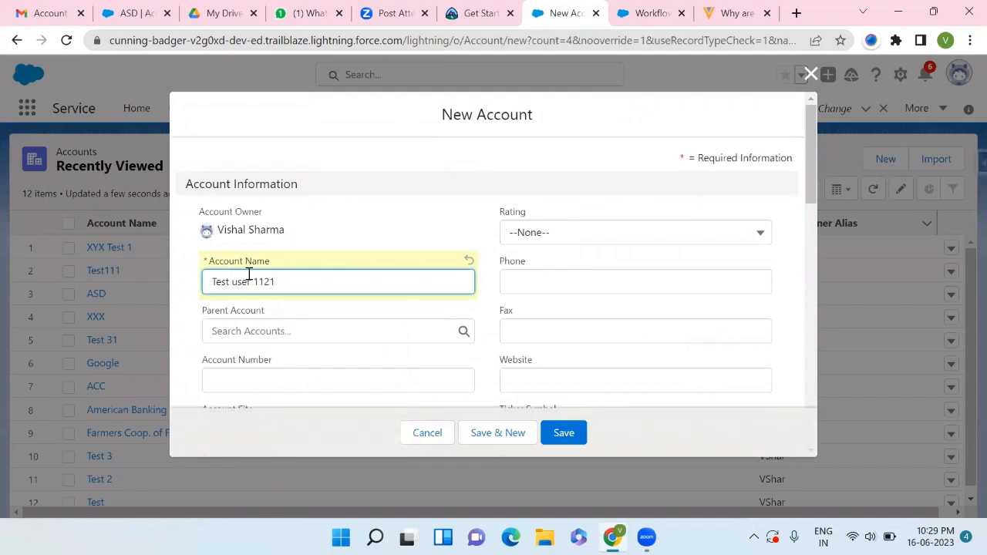
- Set the new account's Phone to 1234
{"action": "scroll", "coordinate": [249, 273], "scroll_direction": "down", "scroll_amount": 2}
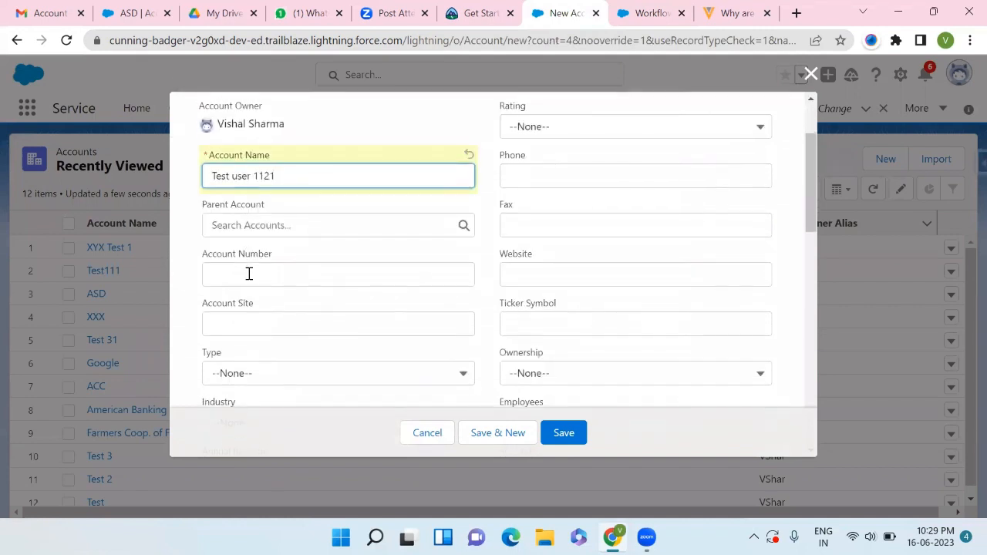
{"action": "scroll", "coordinate": [532, 231], "scroll_direction": "up", "scroll_amount": 1}
{"action": "left_click", "coordinate": [551, 224]}
{"action": "type", "text": "1234"}
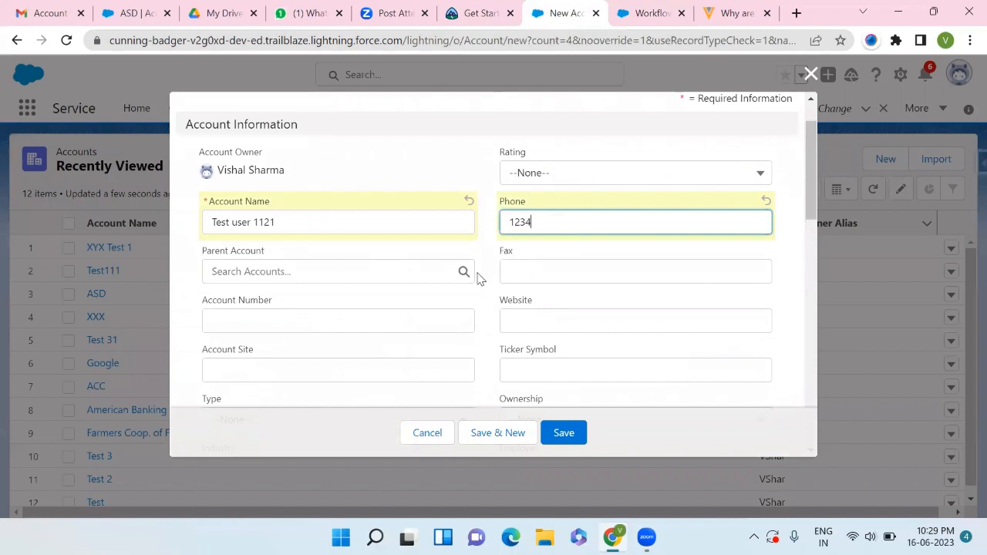
- Set the account's Active field to No, save the account and dismiss the popup
{"action": "scroll", "coordinate": [339, 359], "scroll_direction": "down", "scroll_amount": 3}
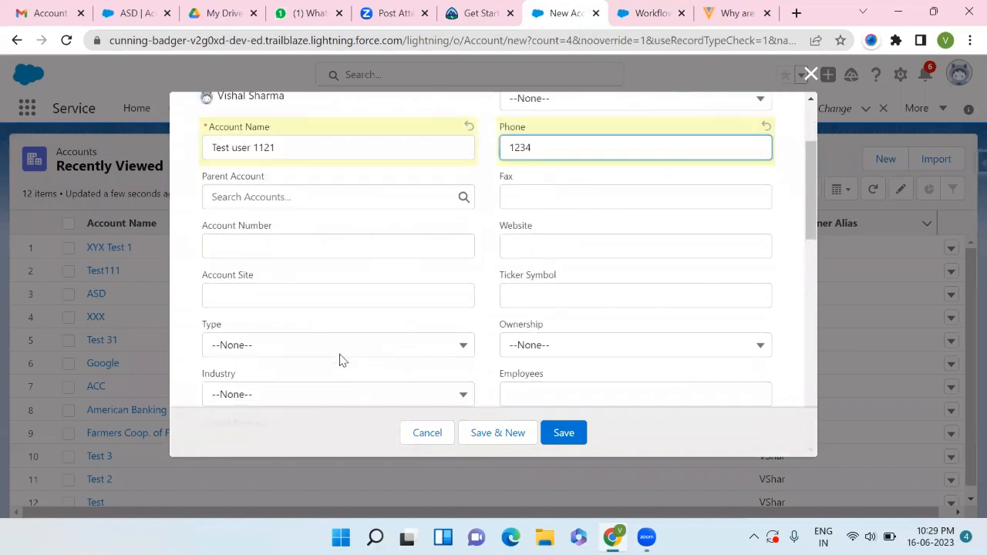
{"action": "scroll", "coordinate": [388, 324], "scroll_direction": "down", "scroll_amount": 6}
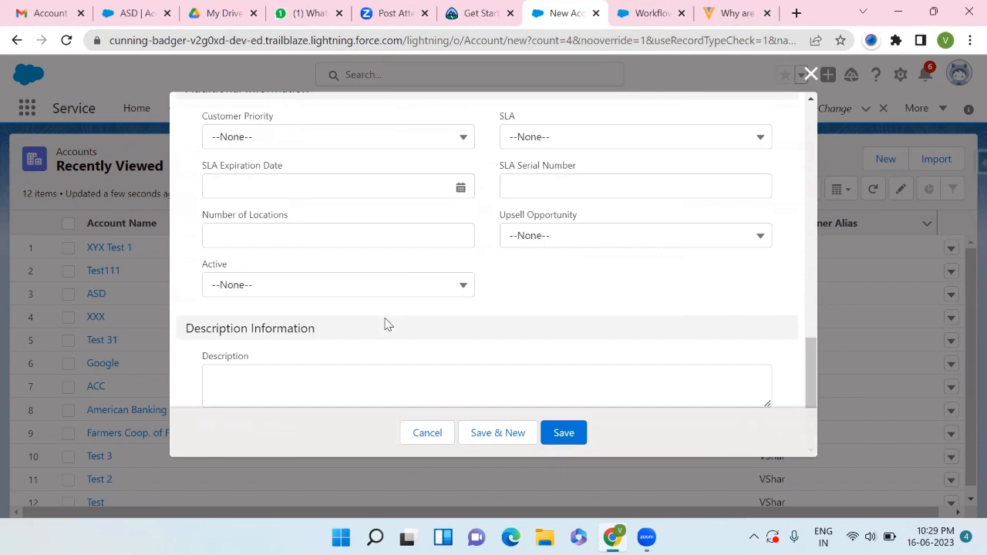
{"action": "left_click", "coordinate": [431, 287]}
{"action": "left_click", "coordinate": [342, 352]}
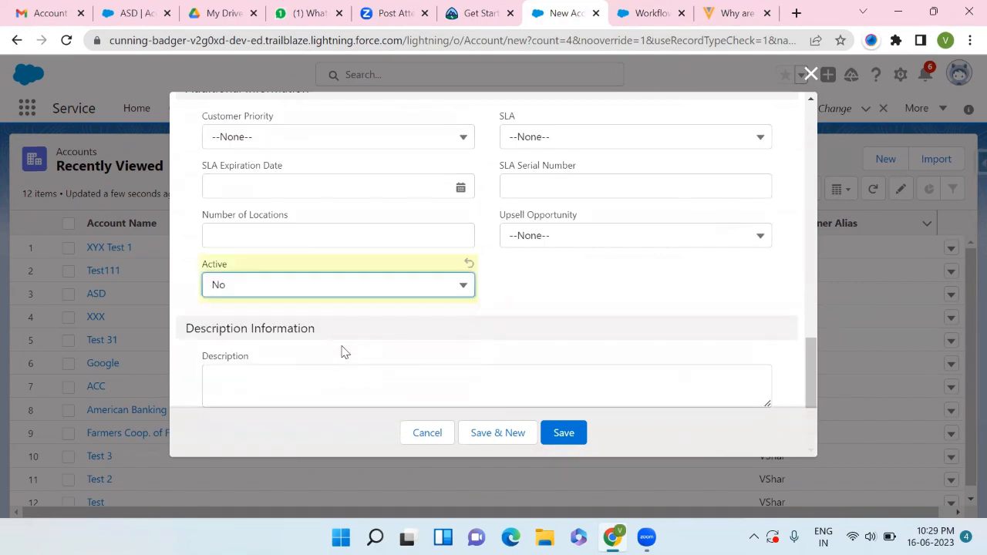
{"action": "scroll", "coordinate": [483, 325], "scroll_direction": "up", "scroll_amount": 2}
{"action": "scroll", "coordinate": [484, 324], "scroll_direction": "down", "scroll_amount": 1}
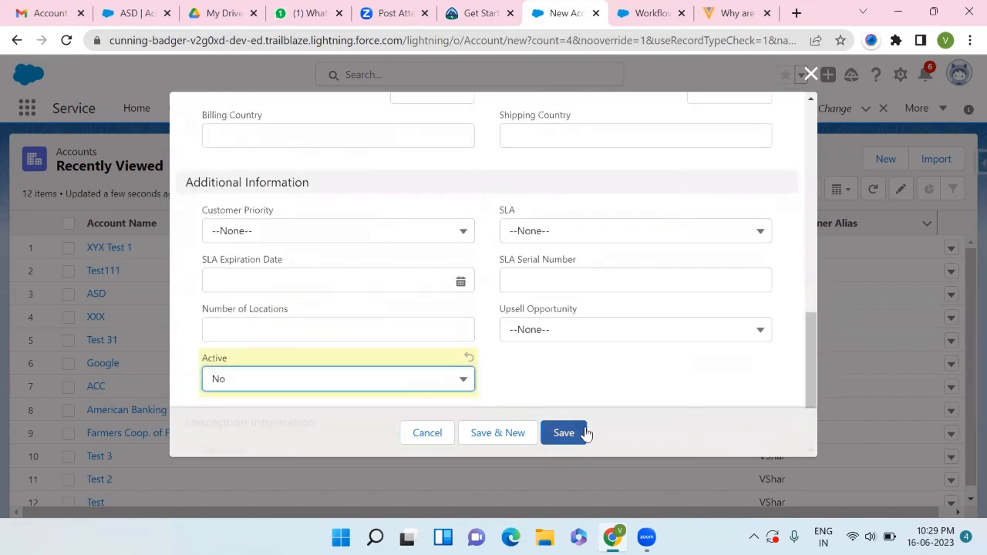
{"action": "left_click", "coordinate": [571, 433]}
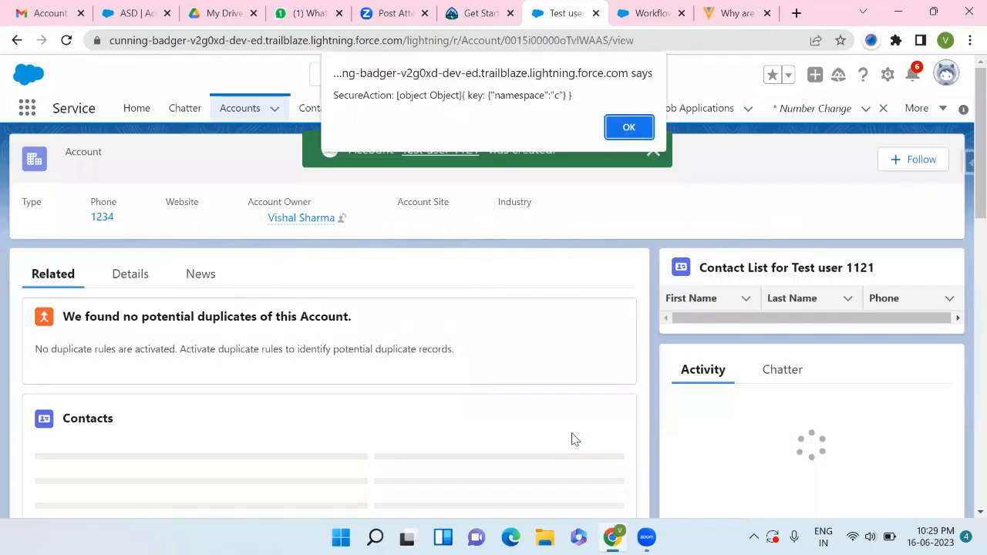
{"action": "left_click", "coordinate": [630, 129]}
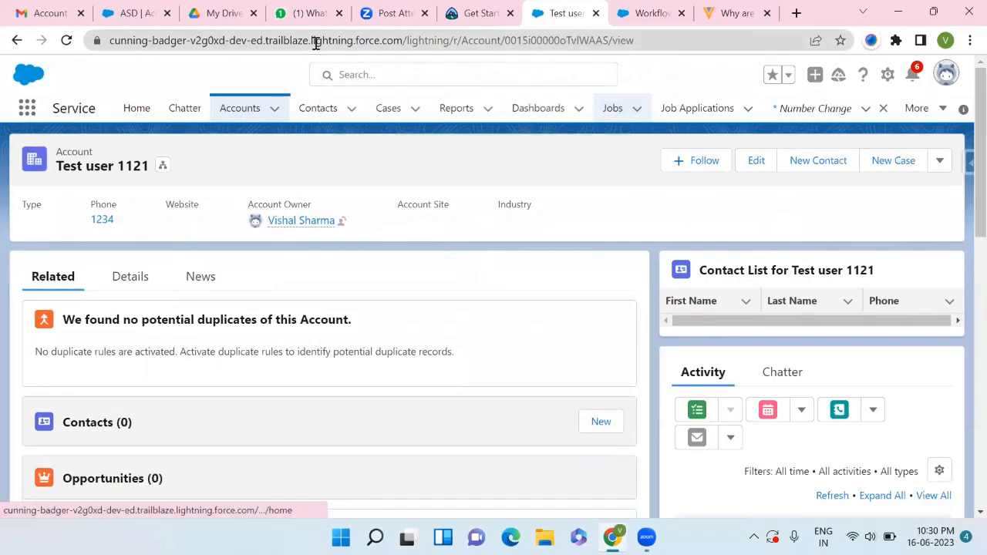
- Switch to Gmail and open the Phone Number changed email in the inbox to read it
{"action": "left_click", "coordinate": [23, 10]}
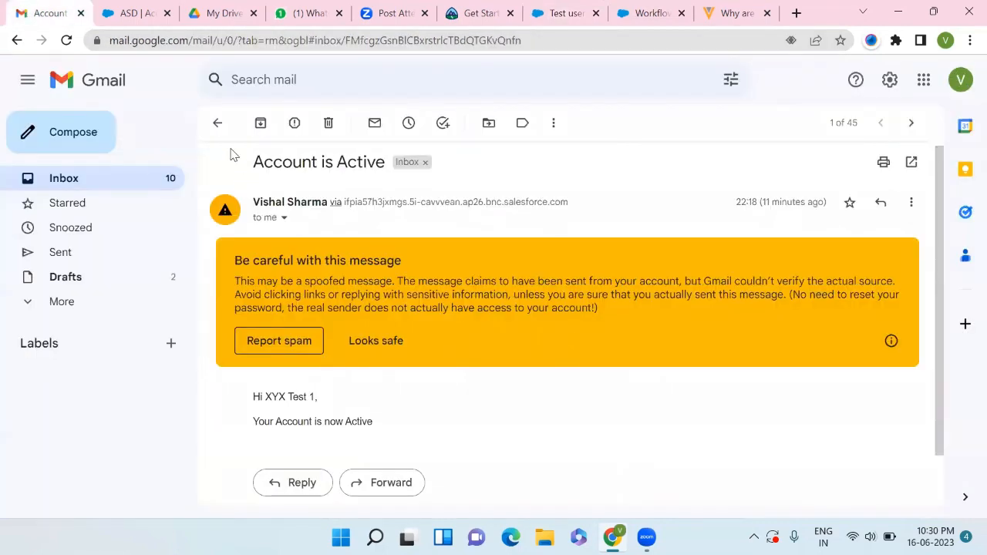
{"action": "left_click", "coordinate": [217, 122]}
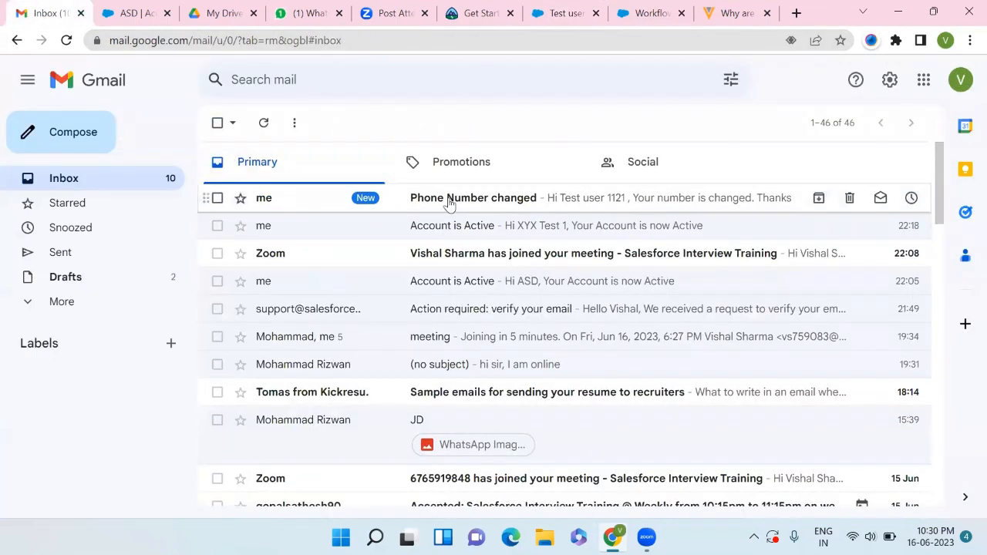
{"action": "left_click", "coordinate": [448, 202]}
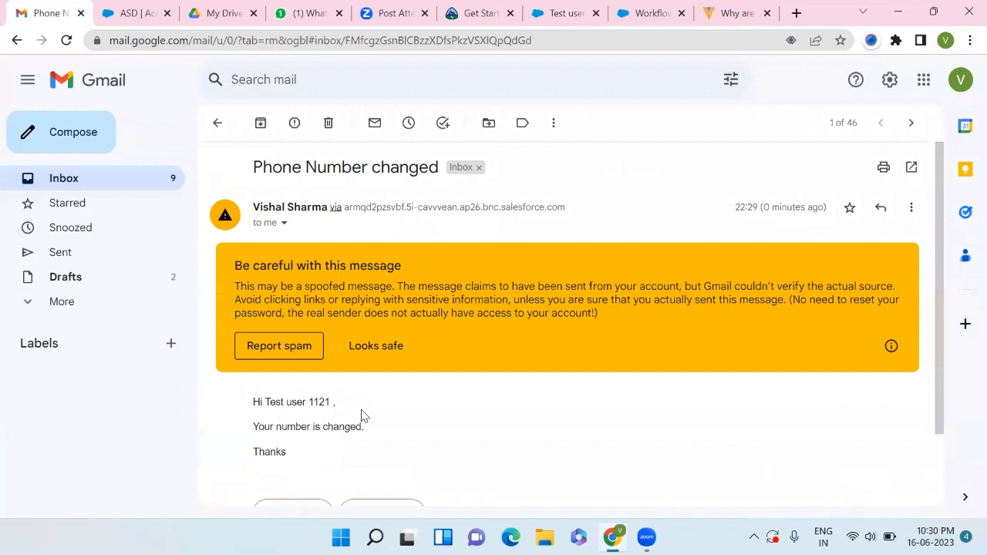
{"action": "scroll", "coordinate": [355, 413], "scroll_direction": "down", "scroll_amount": 1}
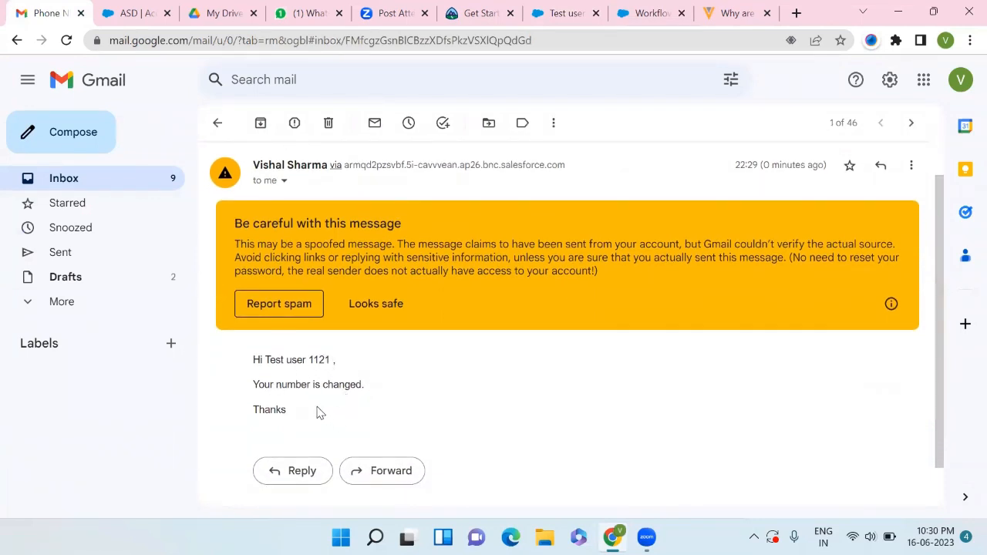
{"action": "scroll", "coordinate": [319, 411], "scroll_direction": "down", "scroll_amount": 1}
{"action": "scroll", "coordinate": [319, 409], "scroll_direction": "up", "scroll_amount": 2}
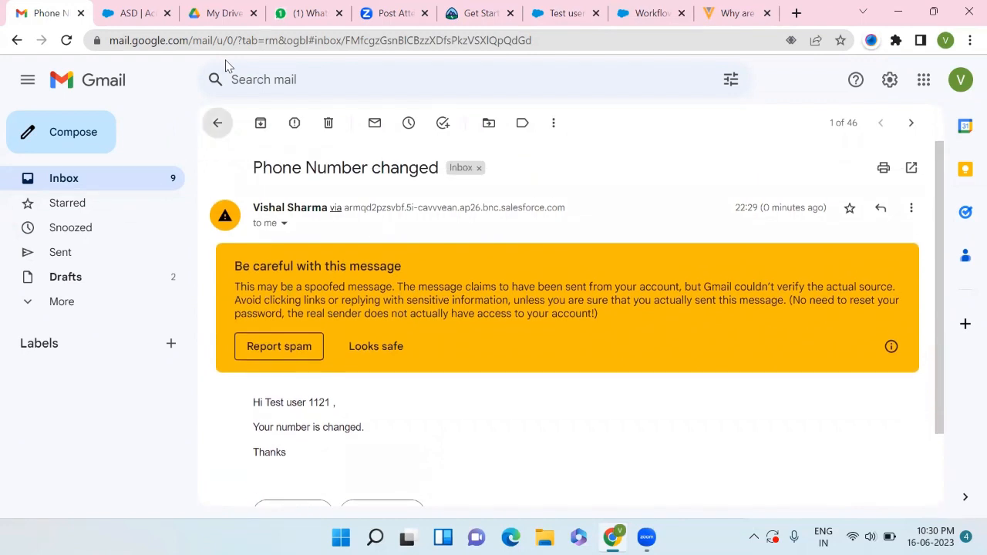
{"action": "left_click", "coordinate": [216, 123]}
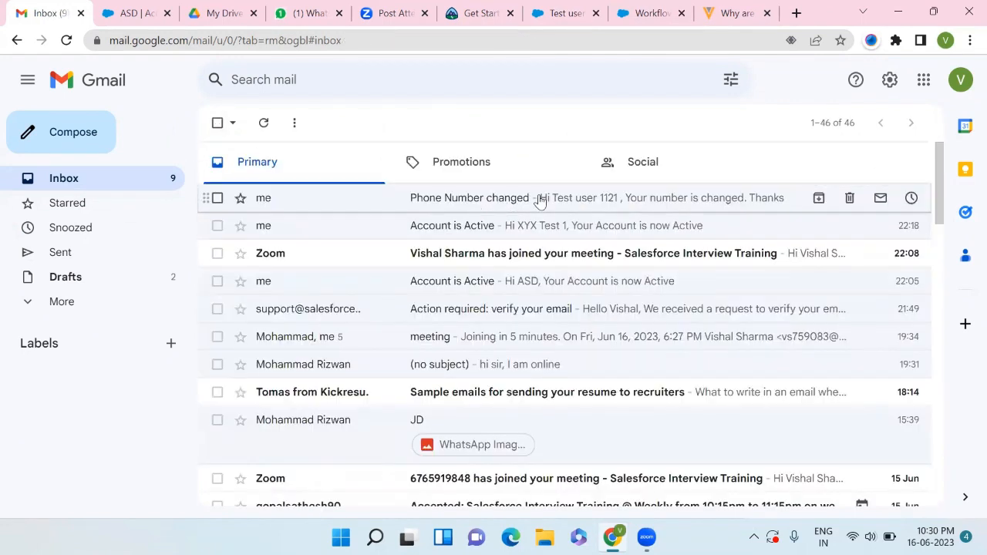
- Review the Account is inActive workflow rule's criteria and immediate email alert action
{"action": "left_click", "coordinate": [646, 15]}
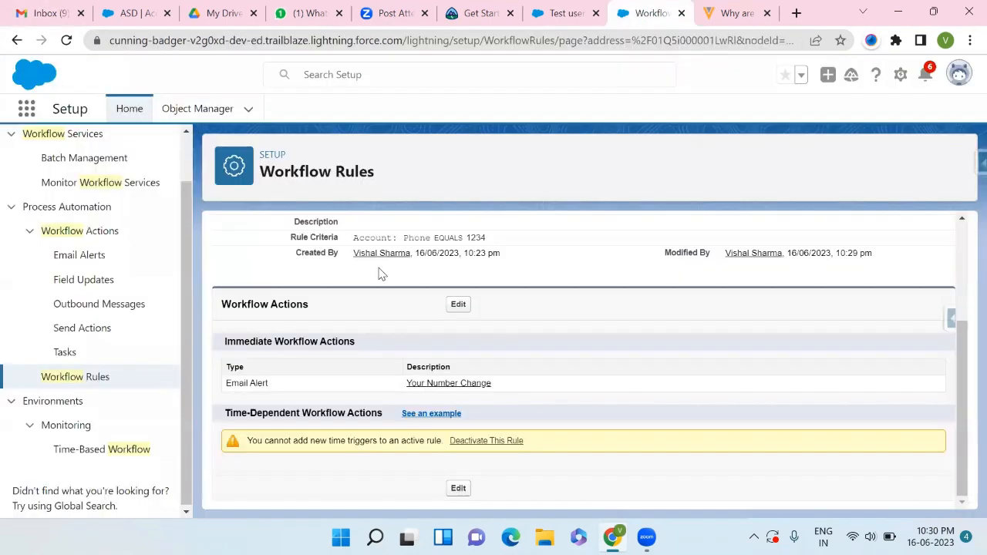
{"action": "scroll", "coordinate": [379, 273], "scroll_direction": "up", "scroll_amount": 3}
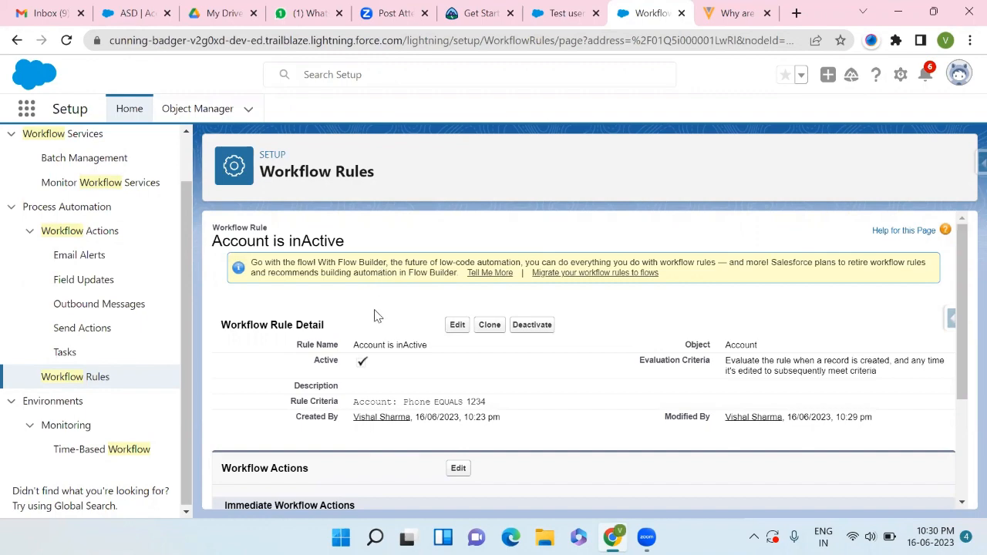
{"action": "scroll", "coordinate": [374, 342], "scroll_direction": "down", "scroll_amount": 2}
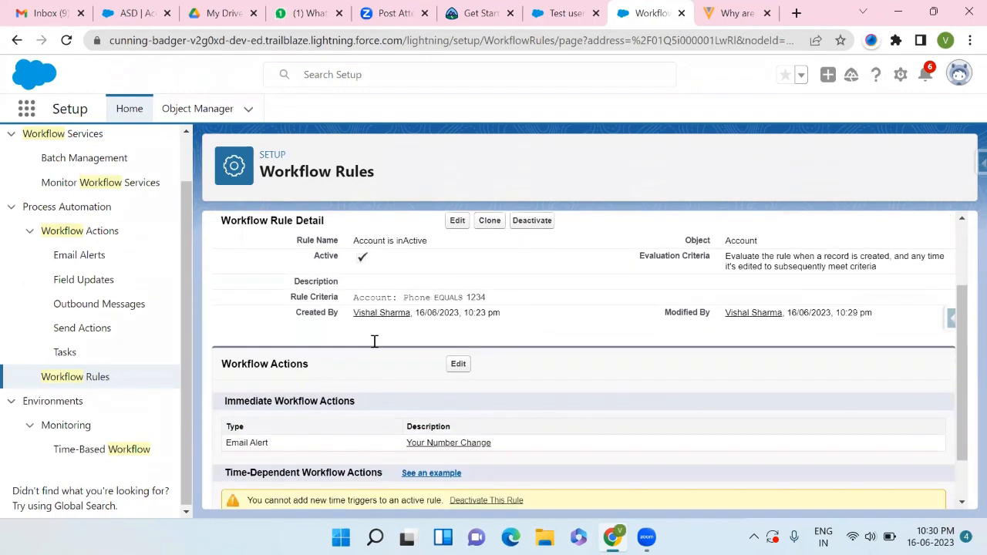
{"action": "scroll", "coordinate": [374, 342], "scroll_direction": "down", "scroll_amount": 1}
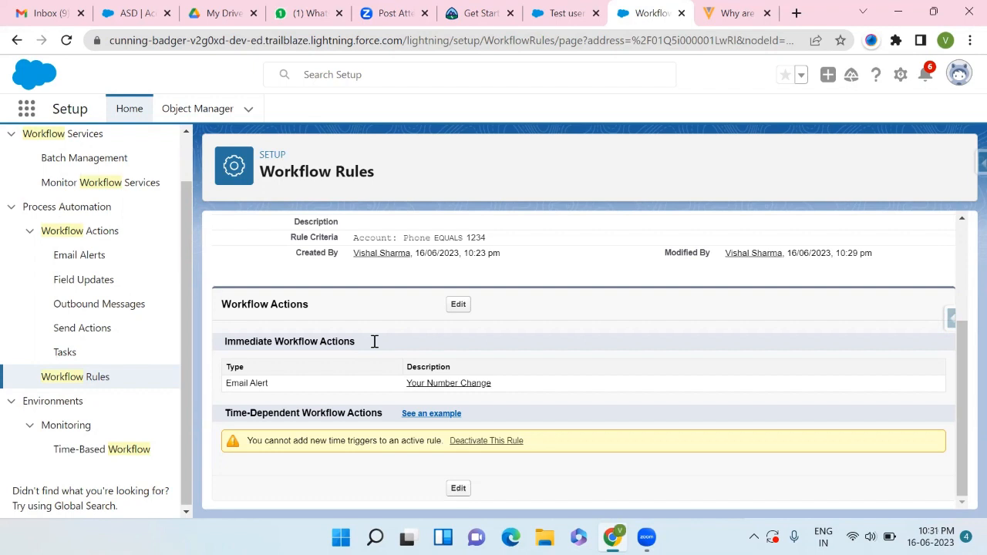
{"action": "scroll", "coordinate": [374, 341], "scroll_direction": "up", "scroll_amount": 3}
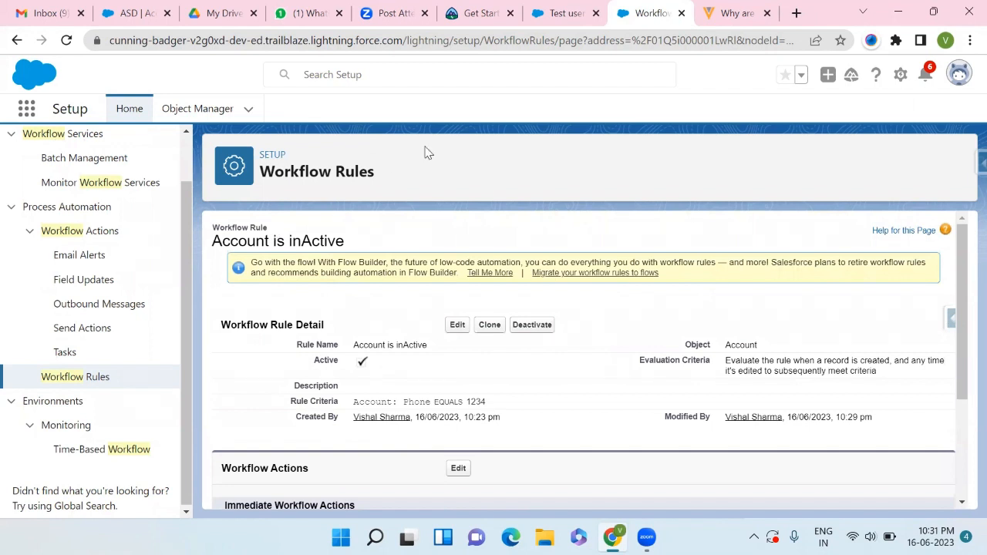
{"action": "left_click", "coordinate": [563, 13]}
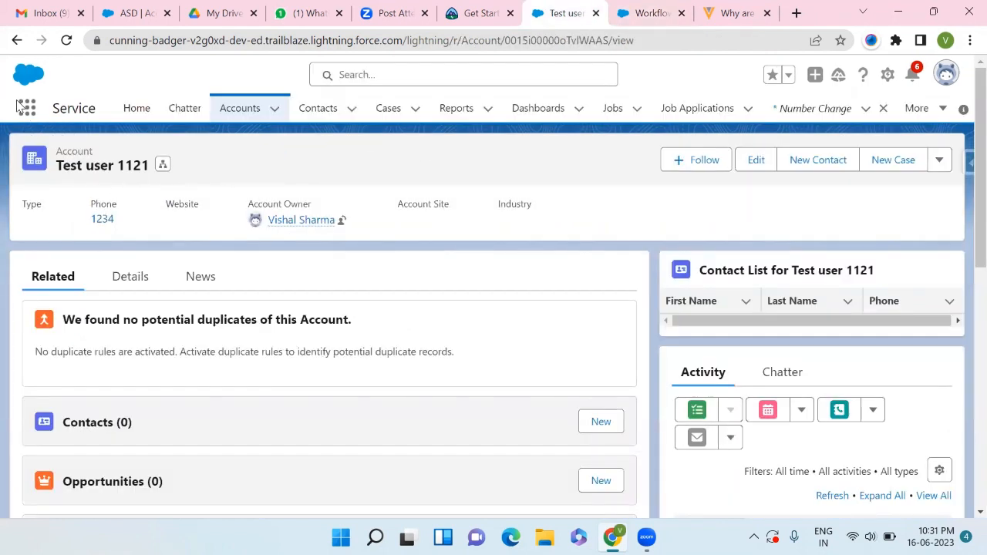
{"action": "left_click", "coordinate": [809, 109]}
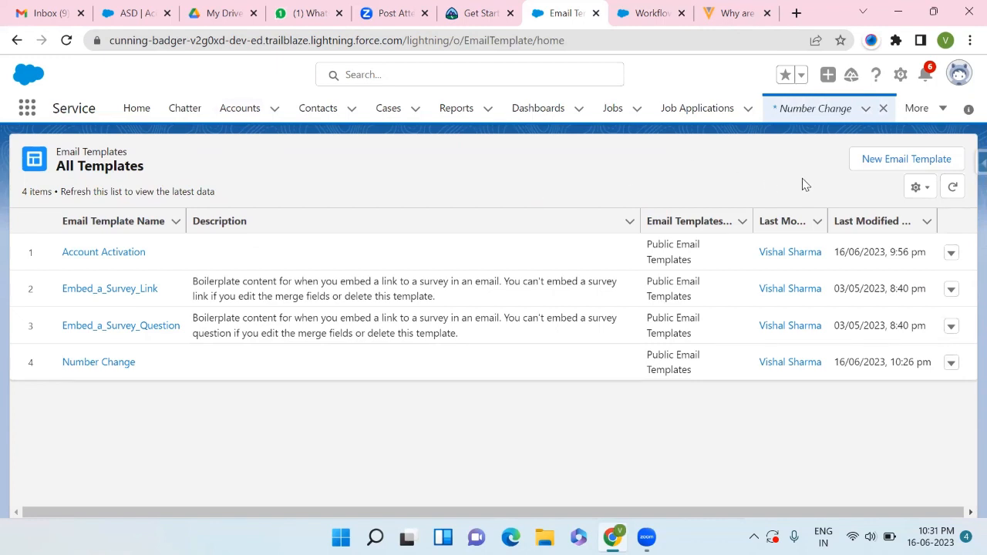
{"action": "left_click", "coordinate": [876, 162]}
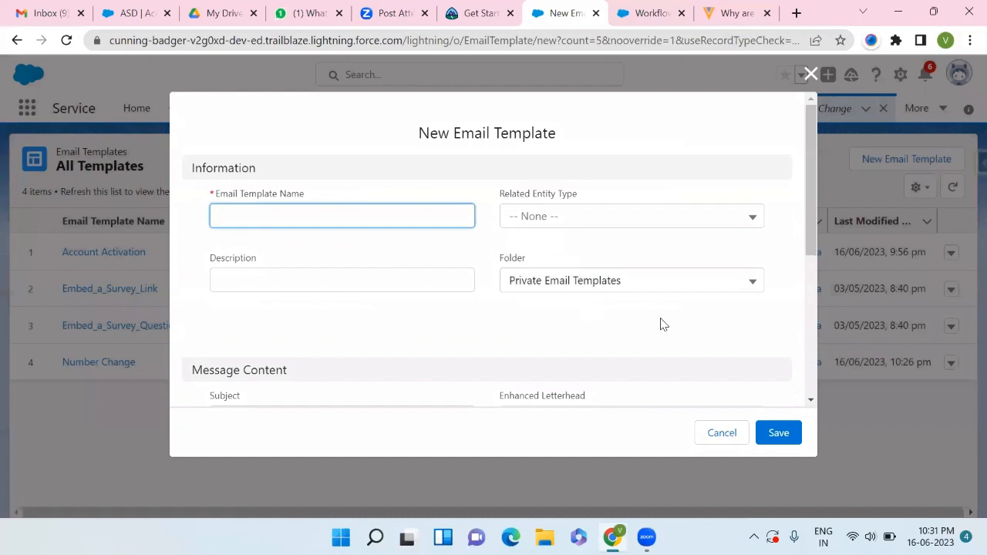
{"action": "left_click", "coordinate": [810, 75]}
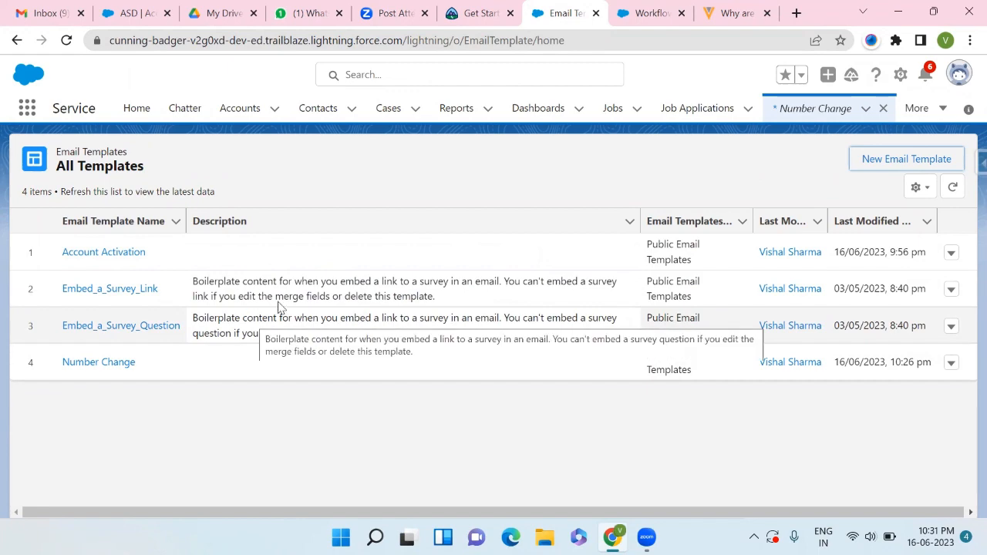
- Read through the Apex Triggers challenge instructions on Trailhead, then return to the recently viewed accounts list
{"action": "left_click", "coordinate": [475, 16]}
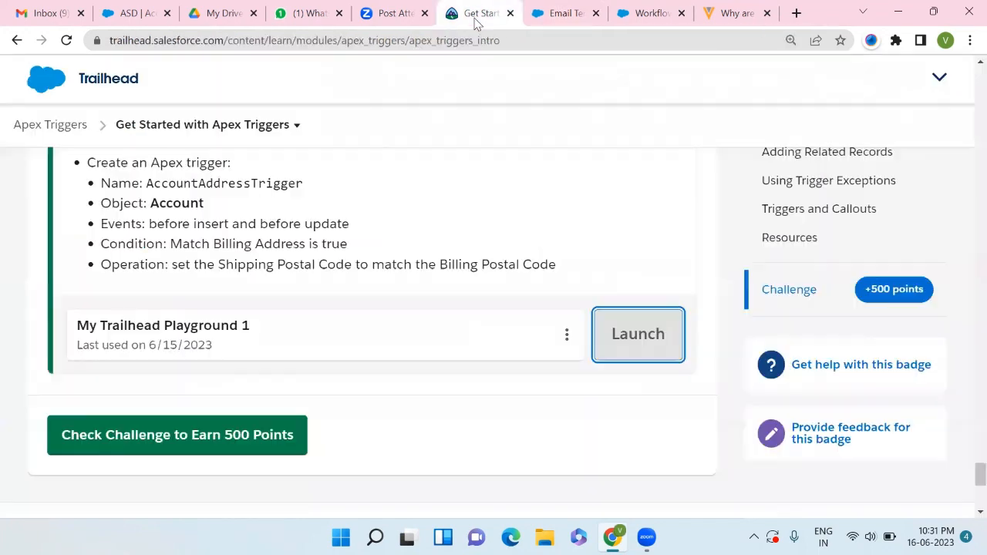
{"action": "scroll", "coordinate": [352, 238], "scroll_direction": "up", "scroll_amount": 20}
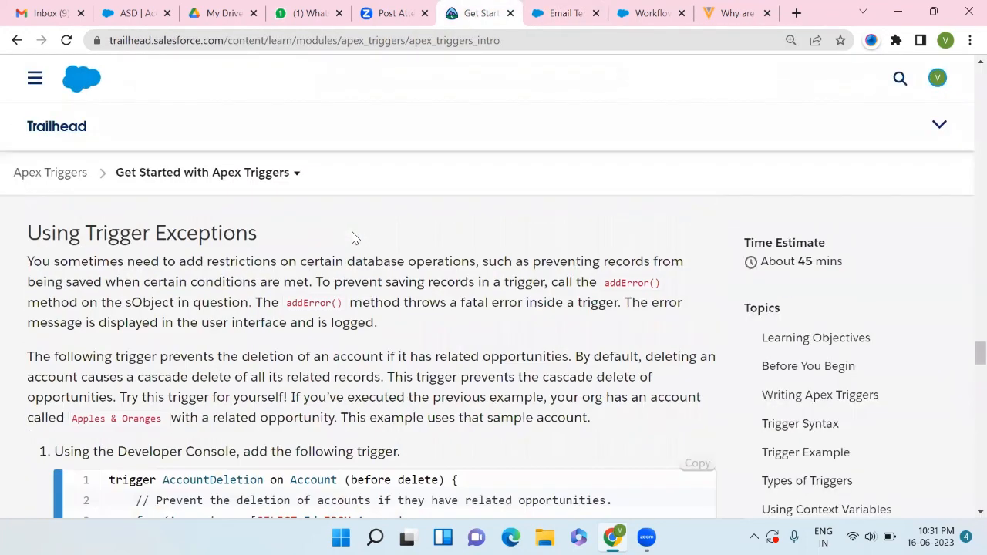
{"action": "scroll", "coordinate": [353, 238], "scroll_direction": "down", "scroll_amount": 20}
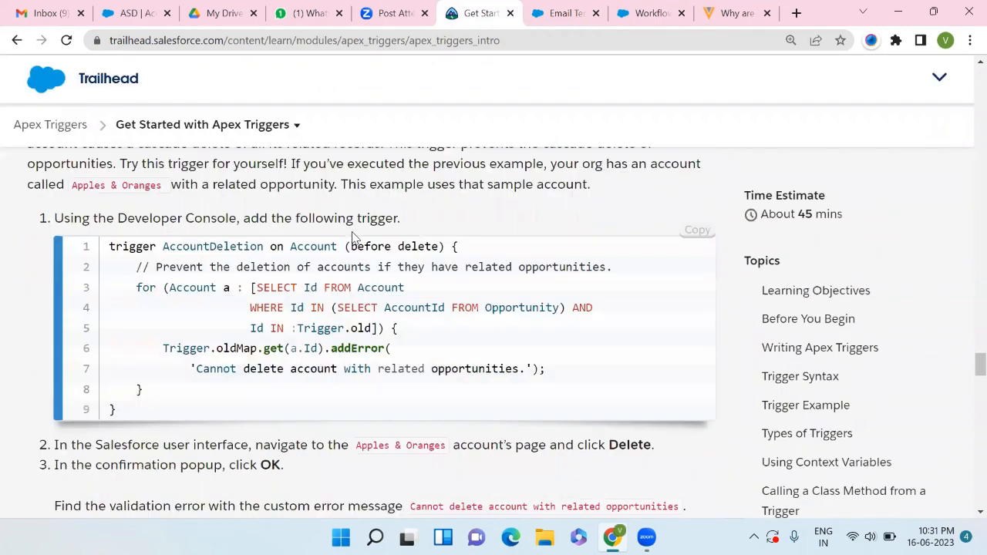
{"action": "scroll", "coordinate": [353, 238], "scroll_direction": "down", "scroll_amount": 2}
{"action": "scroll", "coordinate": [353, 238], "scroll_direction": "up", "scroll_amount": 3}
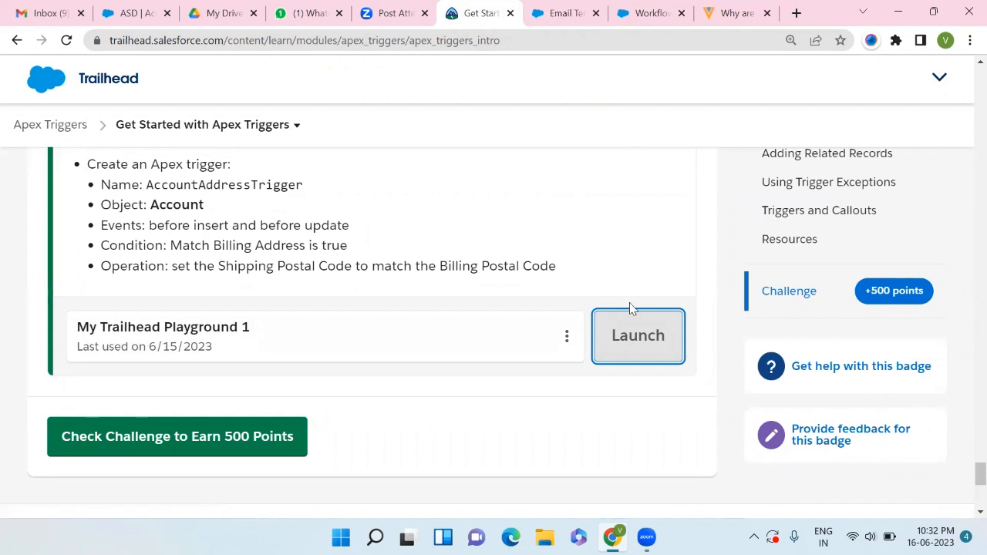
{"action": "left_click", "coordinate": [563, 12]}
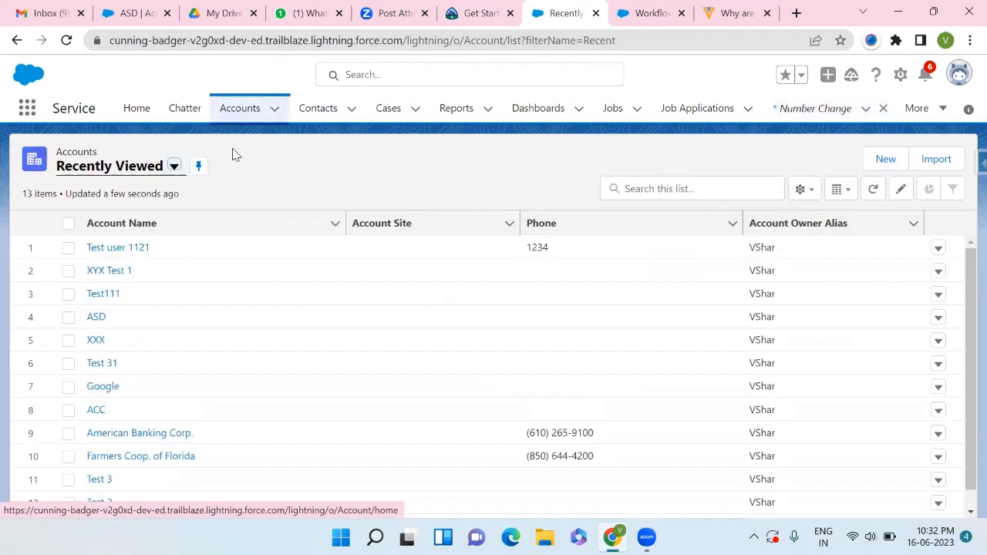
- Switch the accounts list view to All Accounts and scroll through the records
{"action": "left_click", "coordinate": [135, 170]}
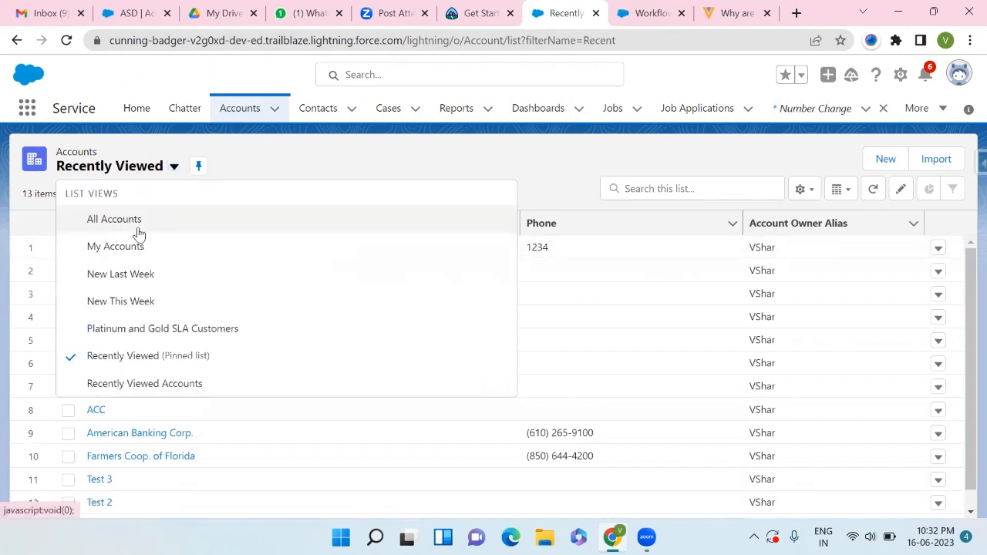
{"action": "left_click", "coordinate": [114, 220]}
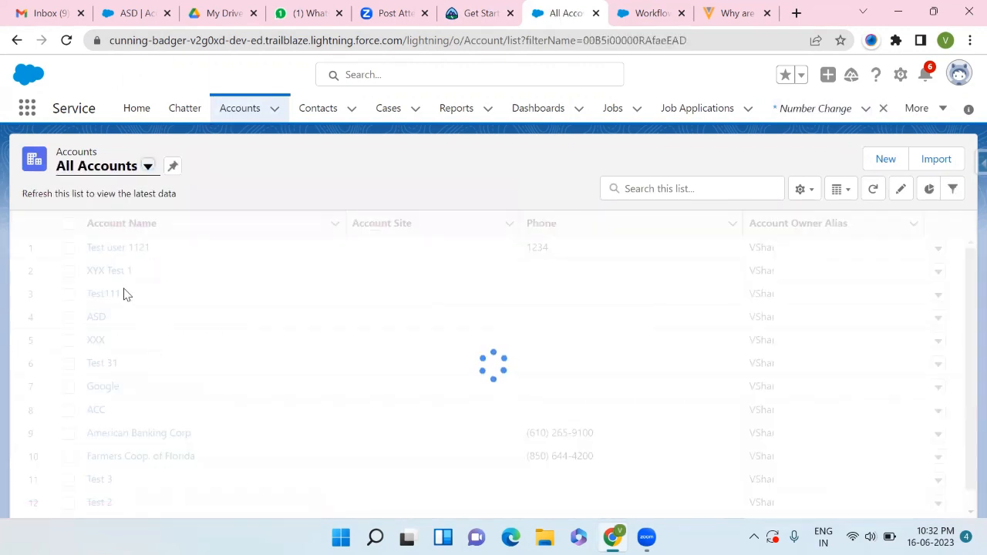
{"action": "scroll", "coordinate": [150, 354], "scroll_direction": "down", "scroll_amount": 3}
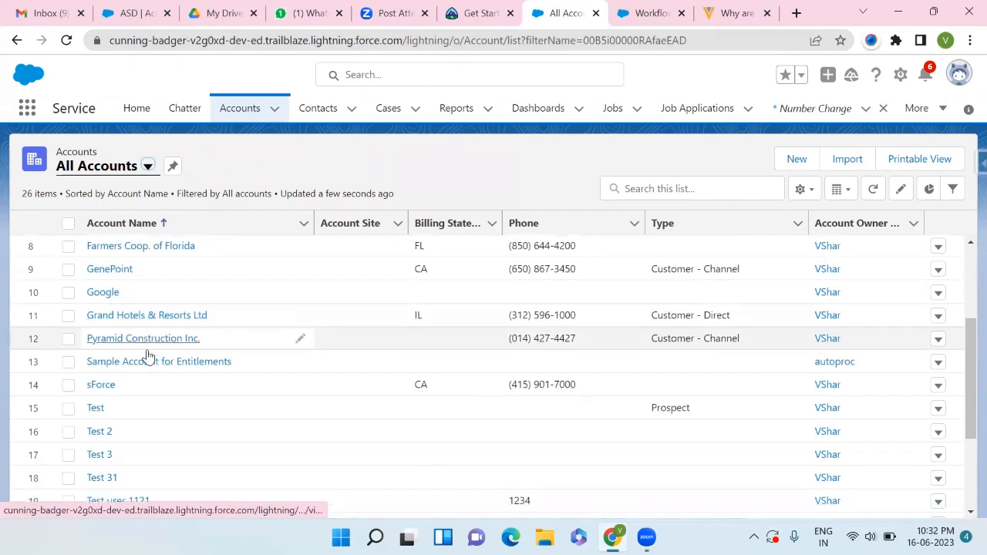
{"action": "scroll", "coordinate": [150, 355], "scroll_direction": "up", "scroll_amount": 3}
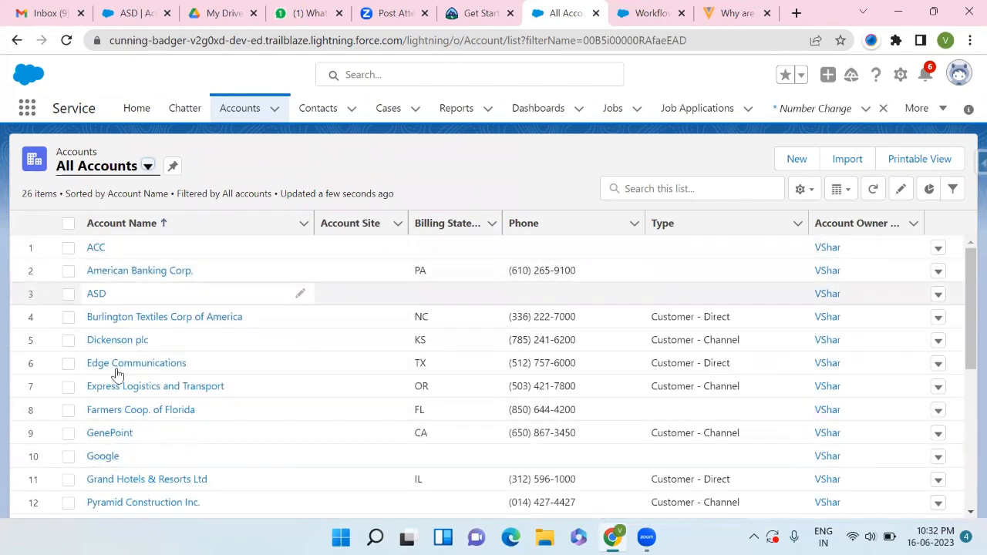
{"action": "scroll", "coordinate": [122, 417], "scroll_direction": "down", "scroll_amount": 1}
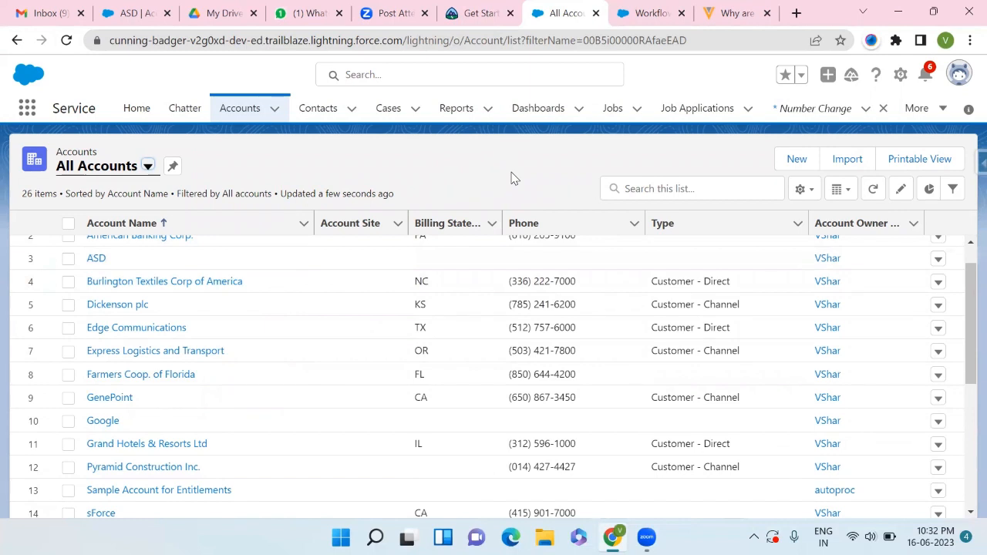
- Try to connect a different org to the Apex Triggers challenge on Trailhead, then go back
{"action": "left_click", "coordinate": [455, 9]}
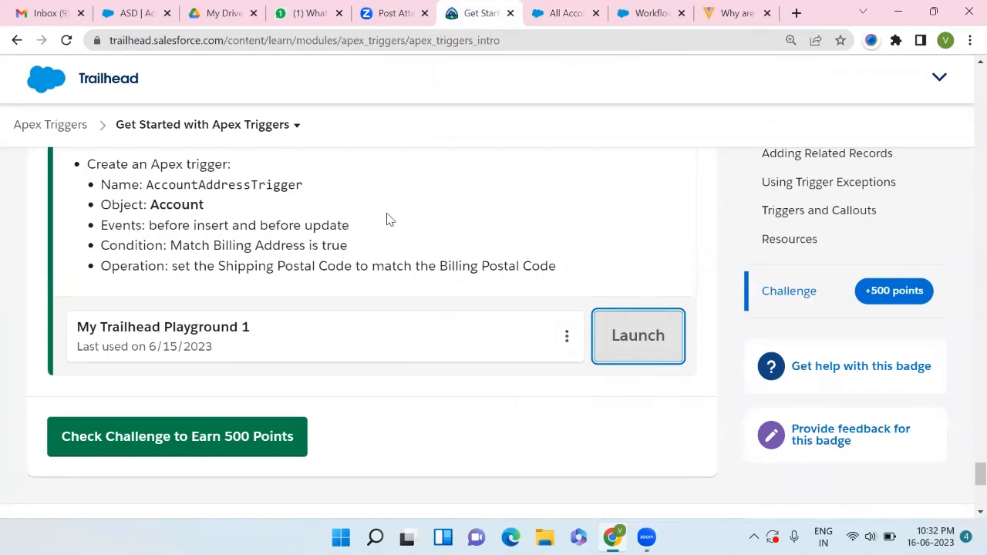
{"action": "scroll", "coordinate": [389, 220], "scroll_direction": "up", "scroll_amount": 2}
{"action": "scroll", "coordinate": [562, 331], "scroll_direction": "down", "scroll_amount": 2}
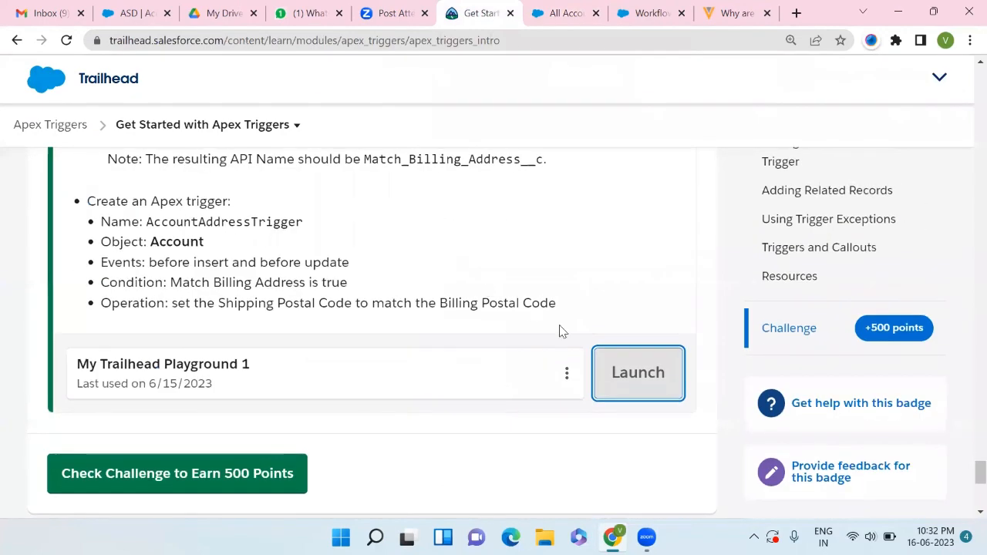
{"action": "left_click", "coordinate": [569, 369]}
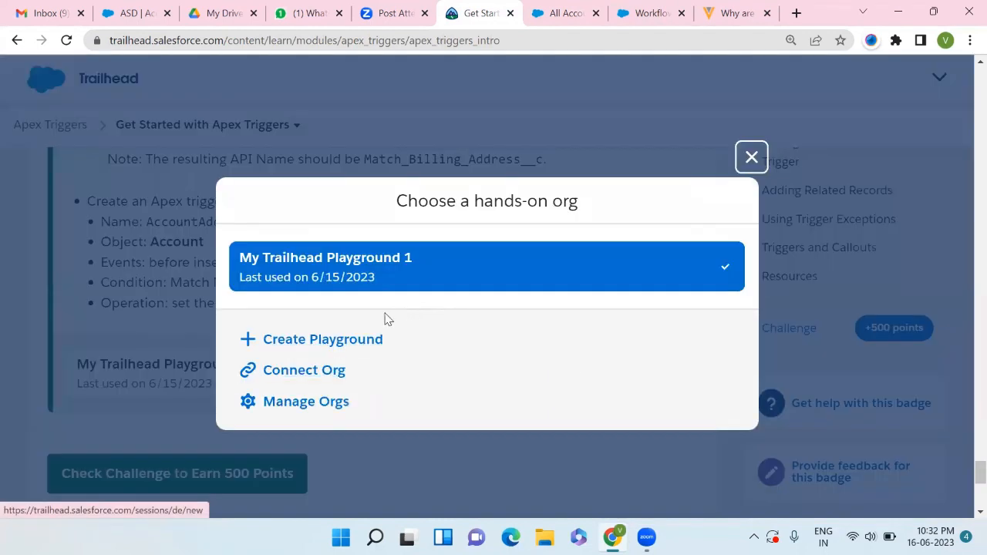
{"action": "left_click", "coordinate": [316, 373]}
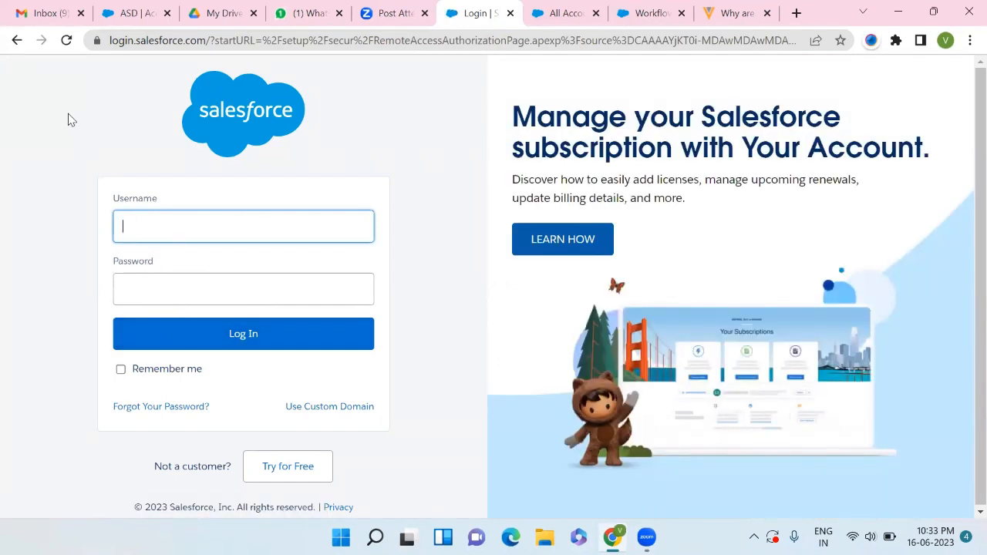
{"action": "left_click", "coordinate": [21, 44]}
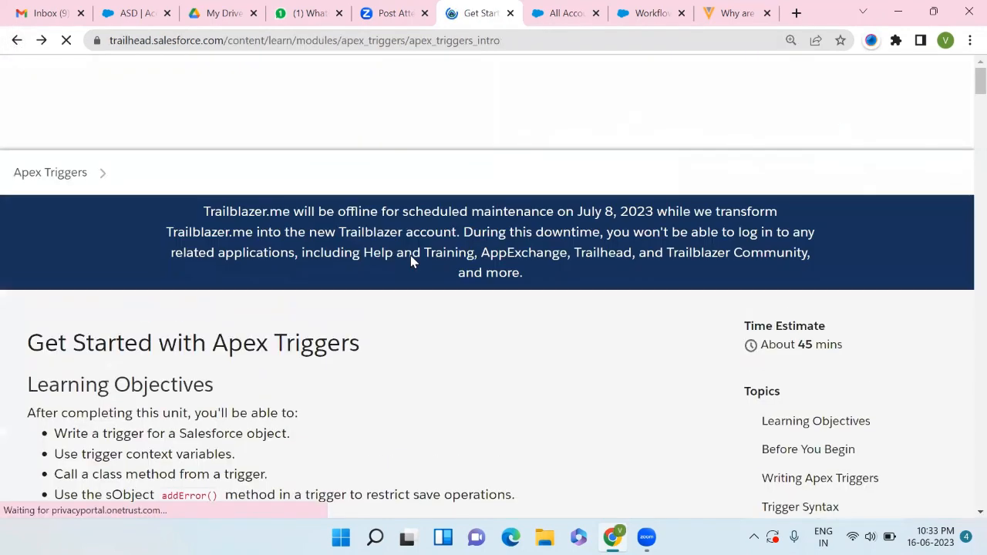
- Scroll through the Get Started with Apex Triggers unit down to the challenge section
{"action": "scroll", "coordinate": [531, 340], "scroll_direction": "down", "scroll_amount": 20}
{"action": "scroll", "coordinate": [531, 340], "scroll_direction": "down", "scroll_amount": 20}
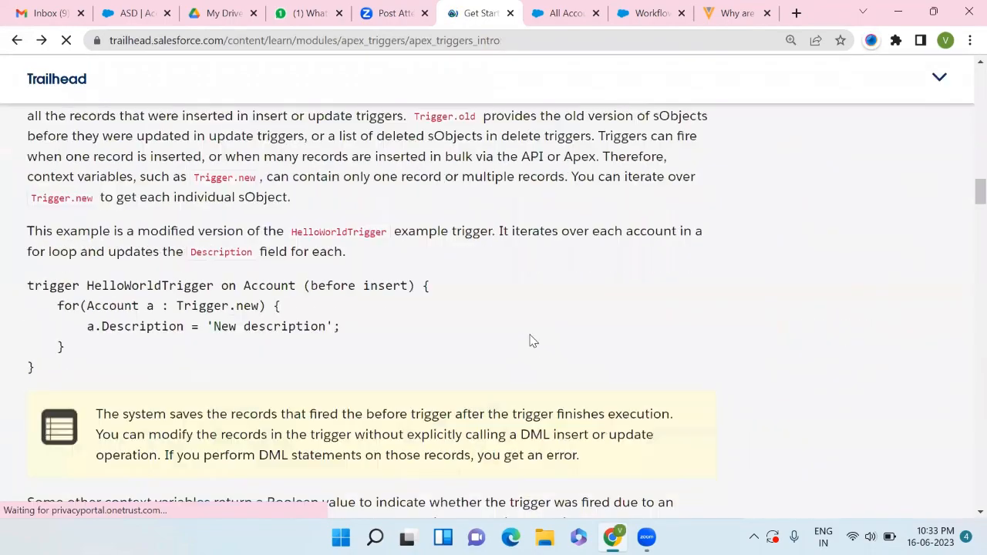
{"action": "scroll", "coordinate": [530, 340], "scroll_direction": "down", "scroll_amount": 20}
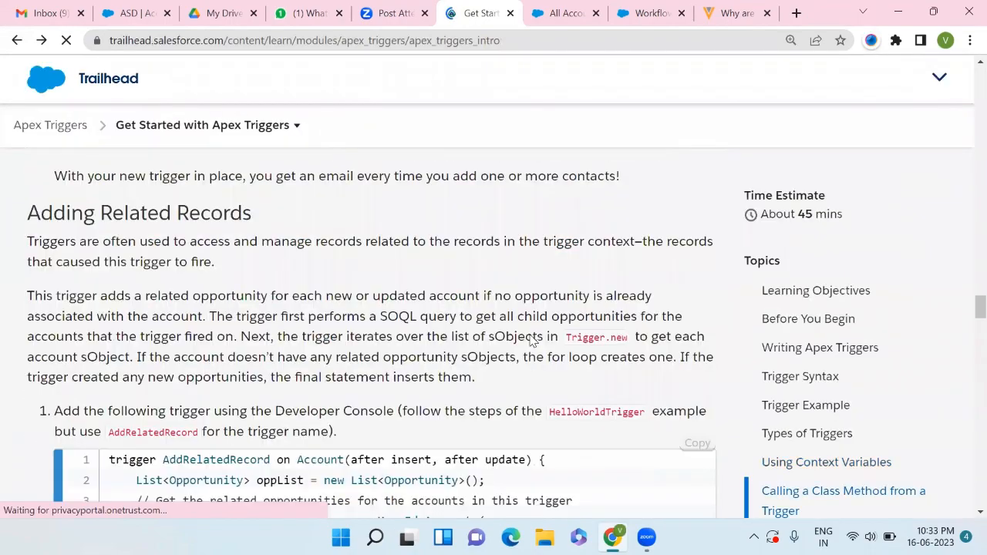
{"action": "scroll", "coordinate": [531, 340], "scroll_direction": "down", "scroll_amount": 15}
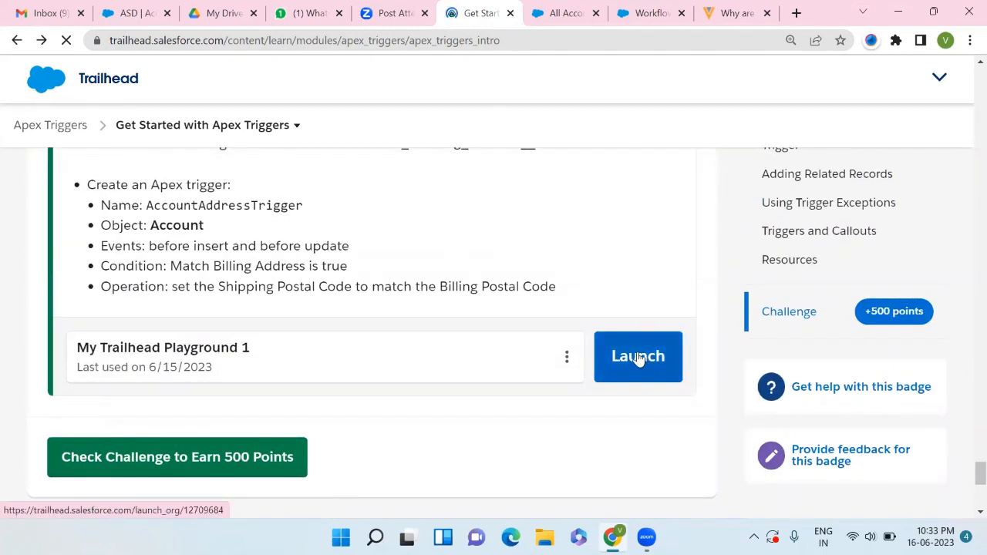
- Clear the Setup Quick Find search on the Account is inActive workflow rule page
{"action": "left_click", "coordinate": [566, 13]}
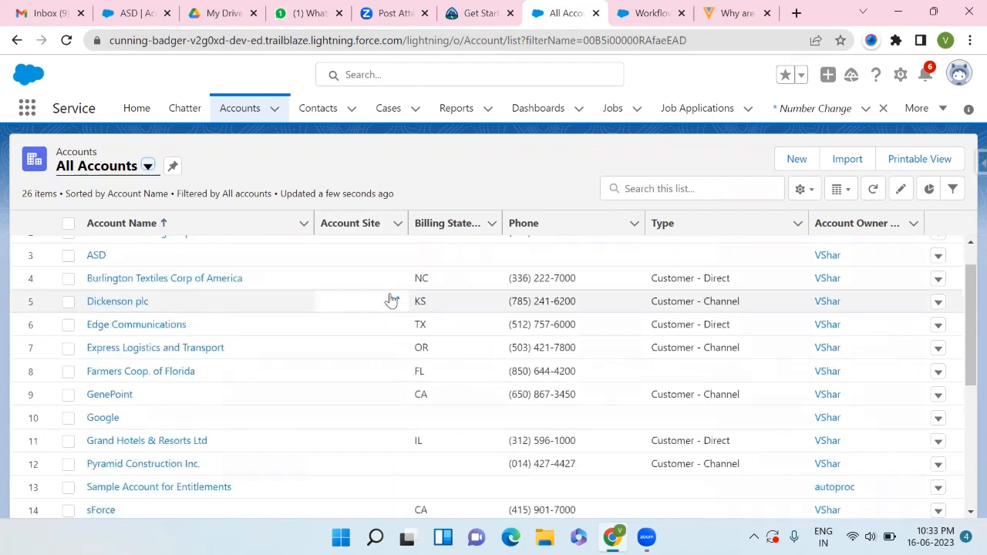
{"action": "scroll", "coordinate": [390, 297], "scroll_direction": "up", "scroll_amount": 2}
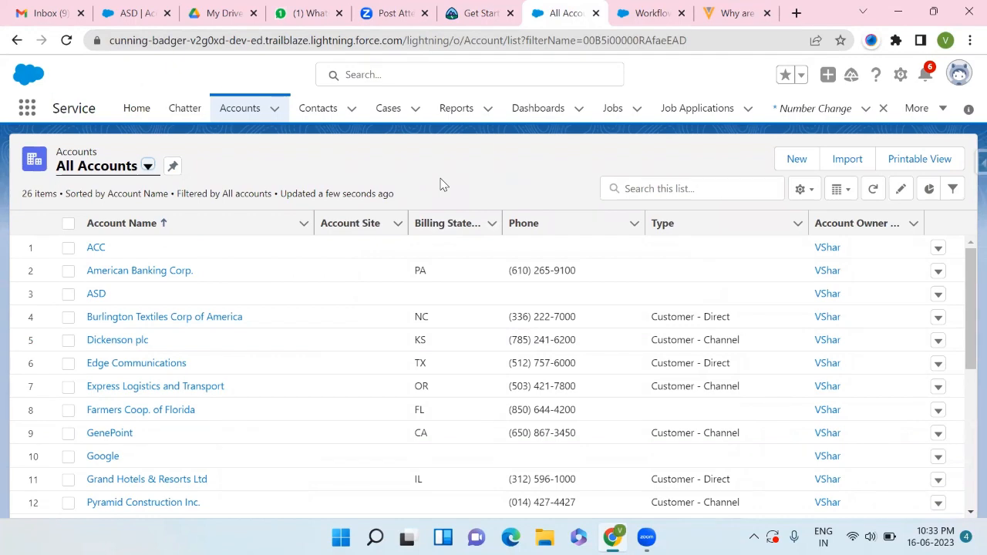
{"action": "left_click", "coordinate": [645, 15]}
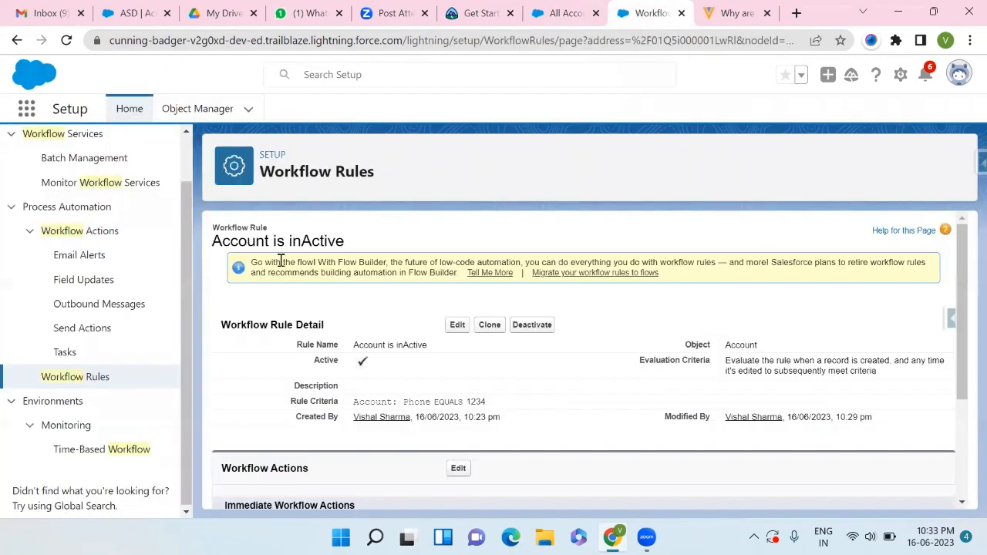
{"action": "scroll", "coordinate": [102, 324], "scroll_direction": "up", "scroll_amount": 1}
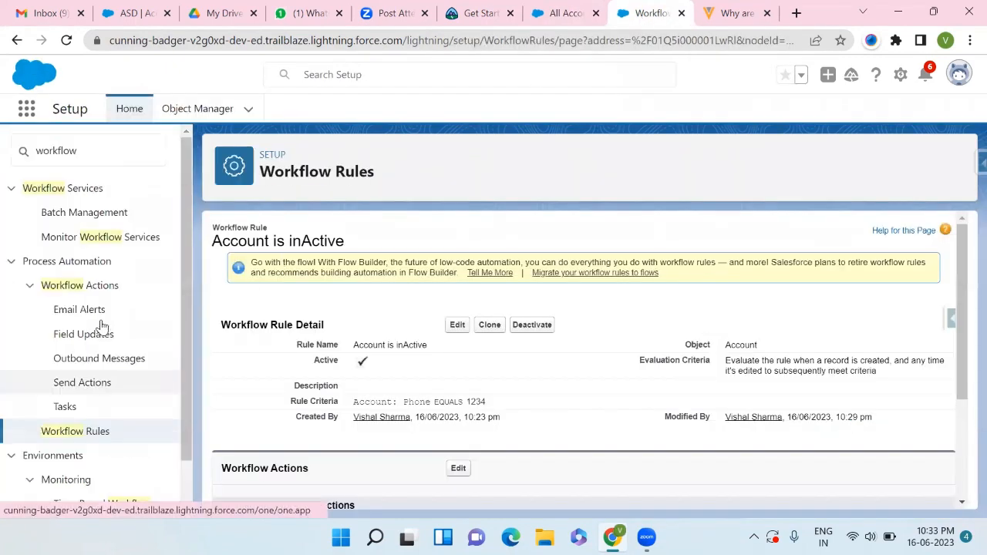
{"action": "double_click", "coordinate": [88, 159]}
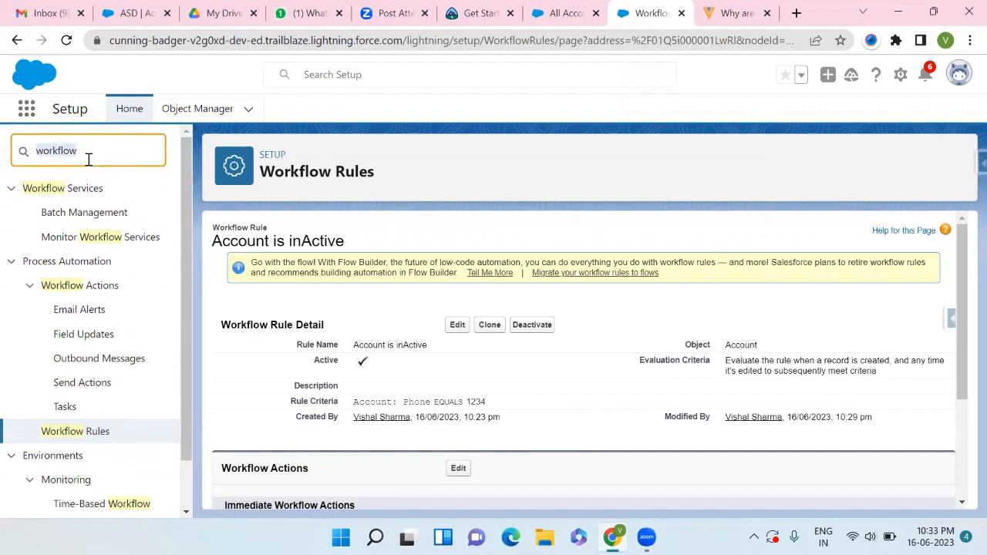
{"action": "key", "text": "BackSpace"}
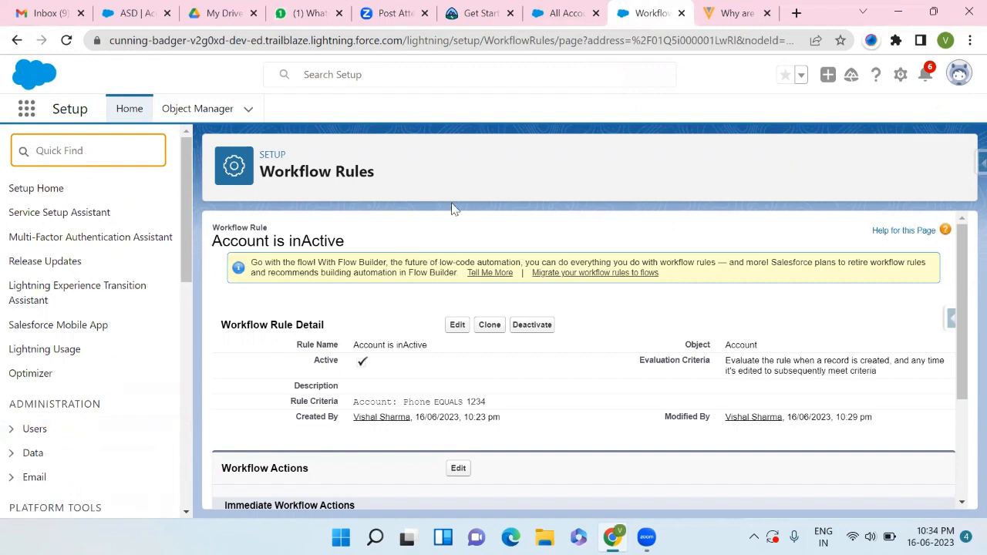
{"action": "left_click", "coordinate": [474, 15]}
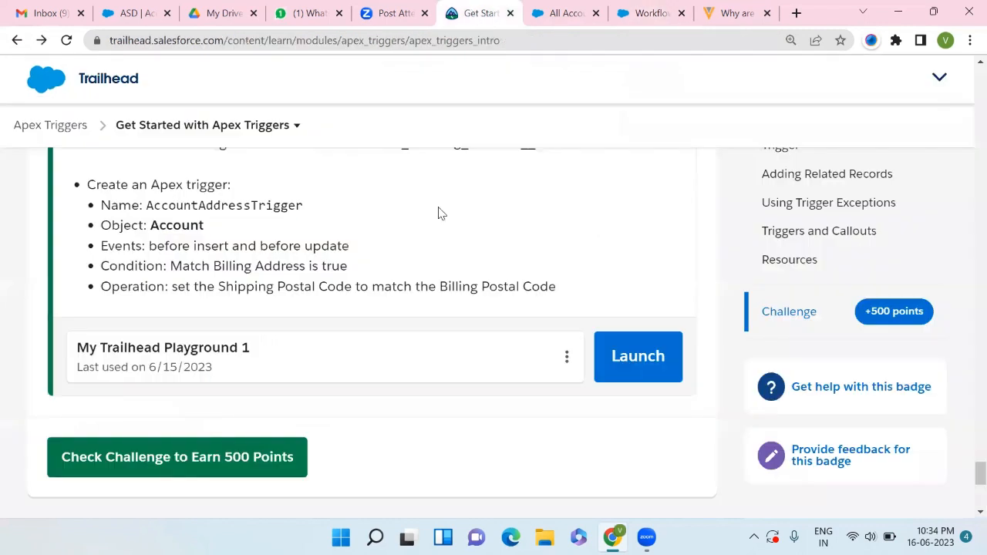
{"action": "left_click", "coordinate": [552, 43]}
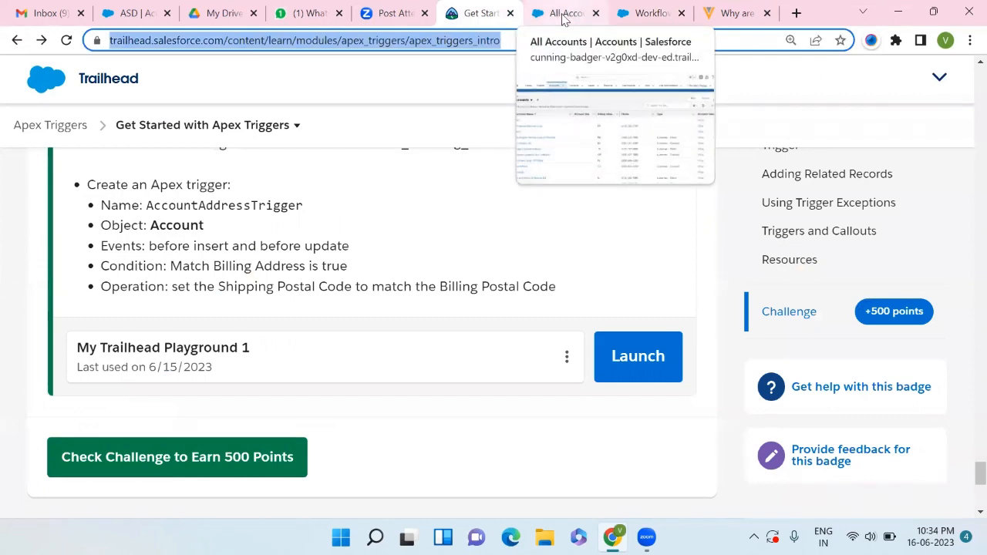
{"action": "left_click", "coordinate": [564, 14]}
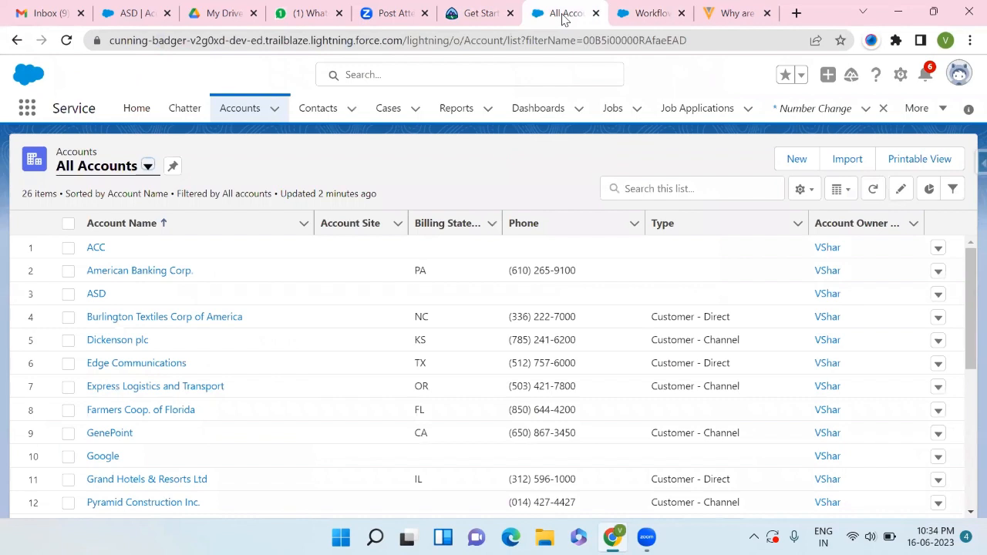
{"action": "mouse_move", "coordinate": [647, 538]}
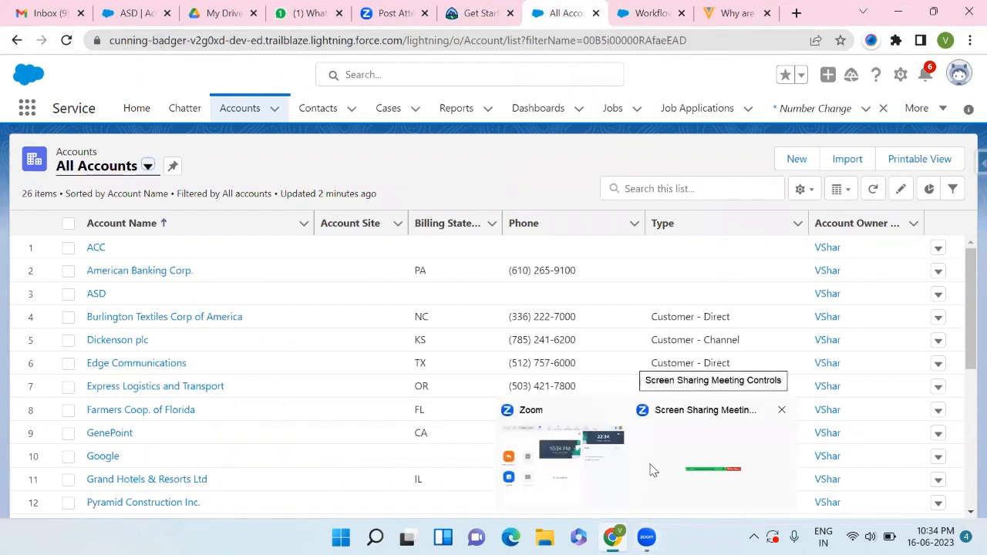
{"action": "left_click", "coordinate": [650, 468]}
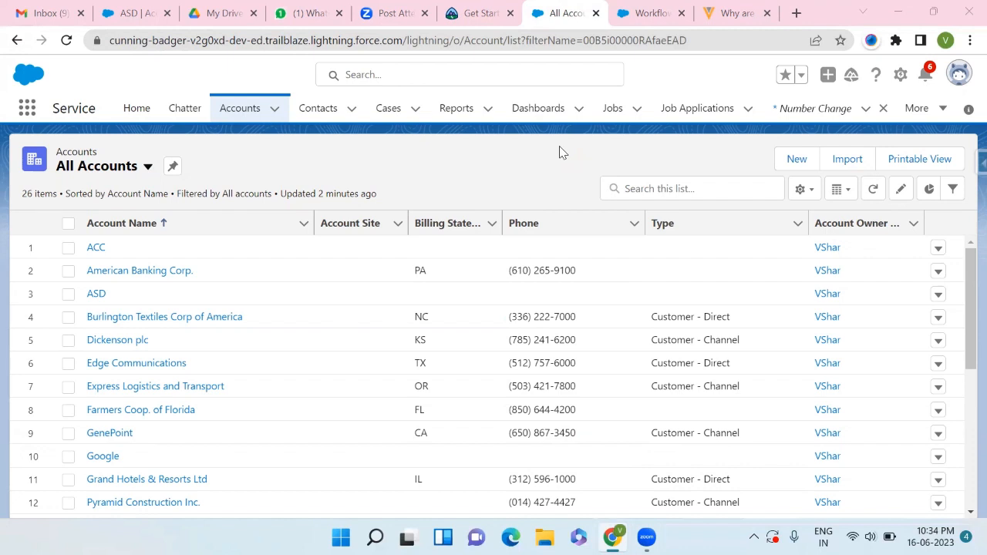
{"action": "mouse_move", "coordinate": [458, 11]}
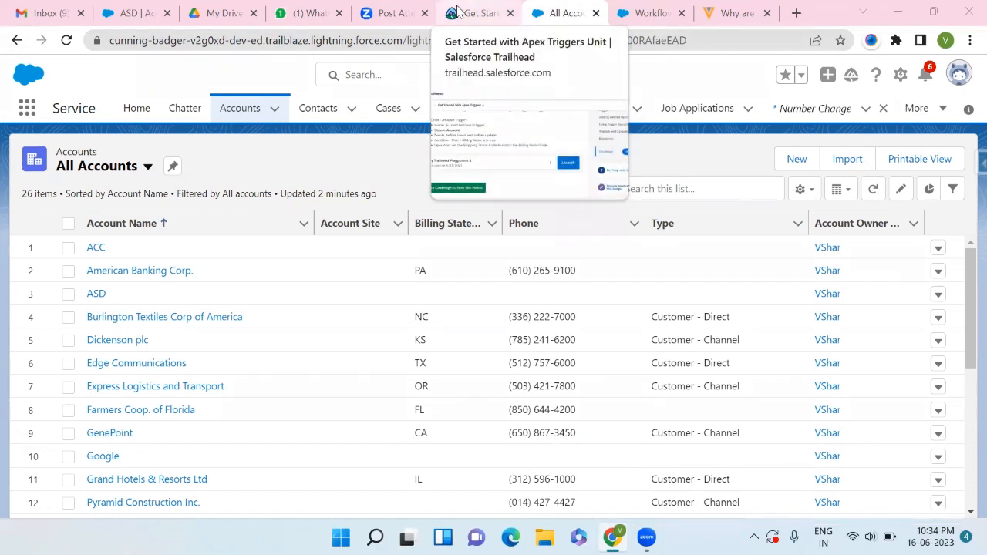
{"action": "left_click", "coordinate": [620, 17]}
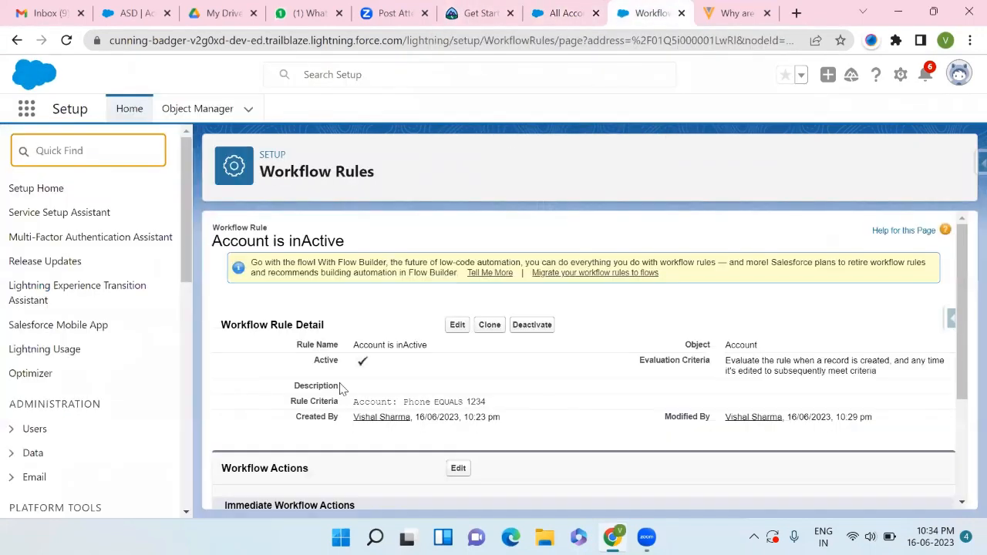
- Open the rule's workflow actions for editing and review the Add Workflow Action options
{"action": "scroll", "coordinate": [356, 389], "scroll_direction": "down", "scroll_amount": 2}
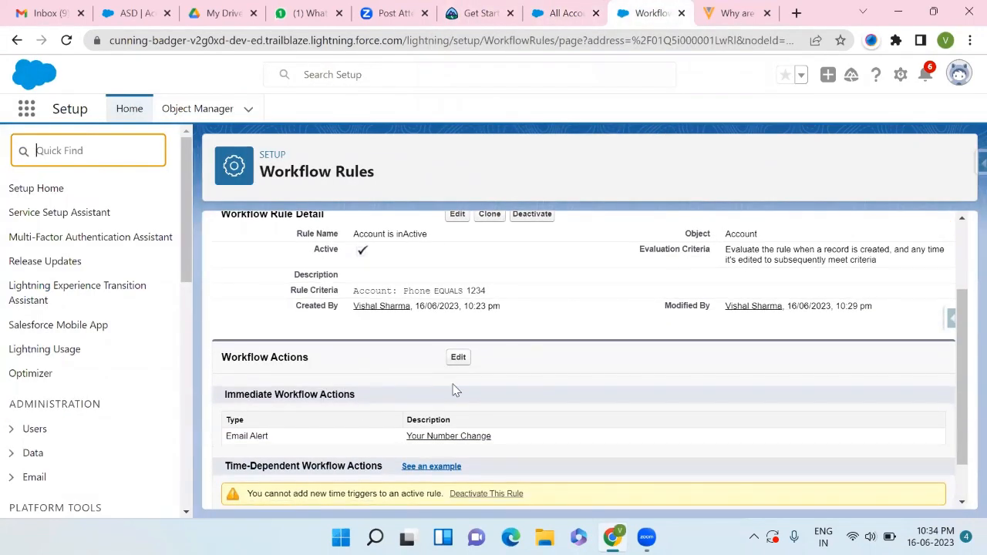
{"action": "left_click", "coordinate": [458, 359]}
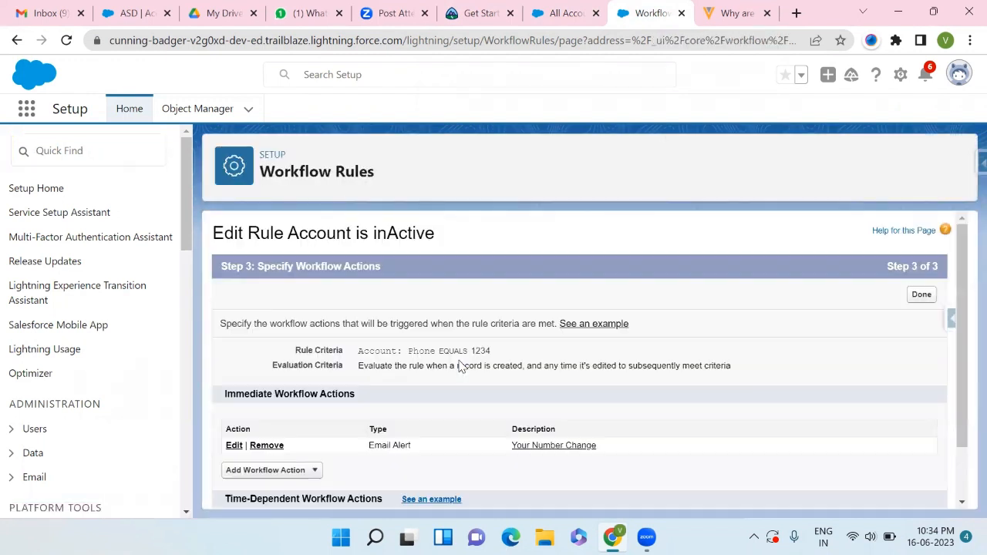
{"action": "scroll", "coordinate": [458, 362], "scroll_direction": "down", "scroll_amount": 1}
{"action": "left_click", "coordinate": [306, 411]}
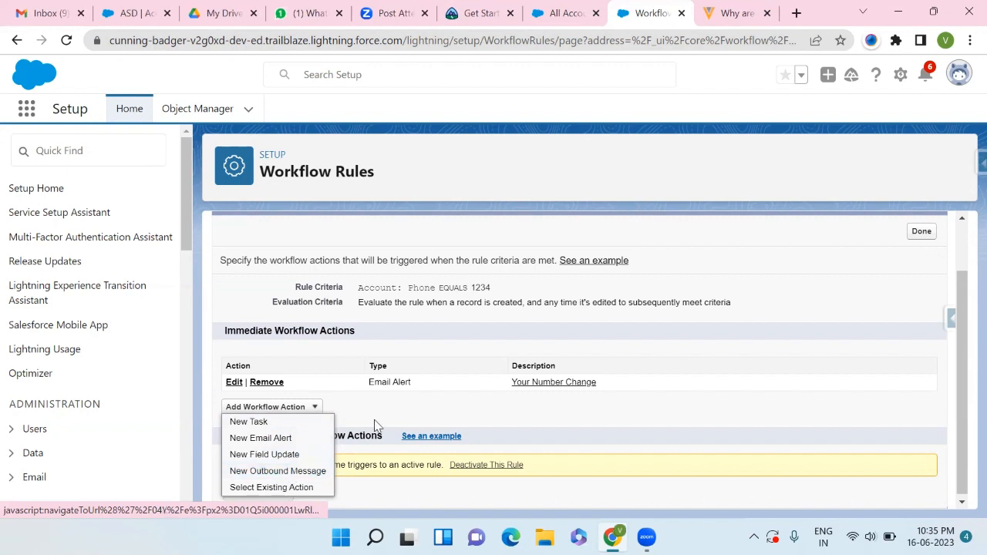
{"action": "left_click", "coordinate": [393, 415]}
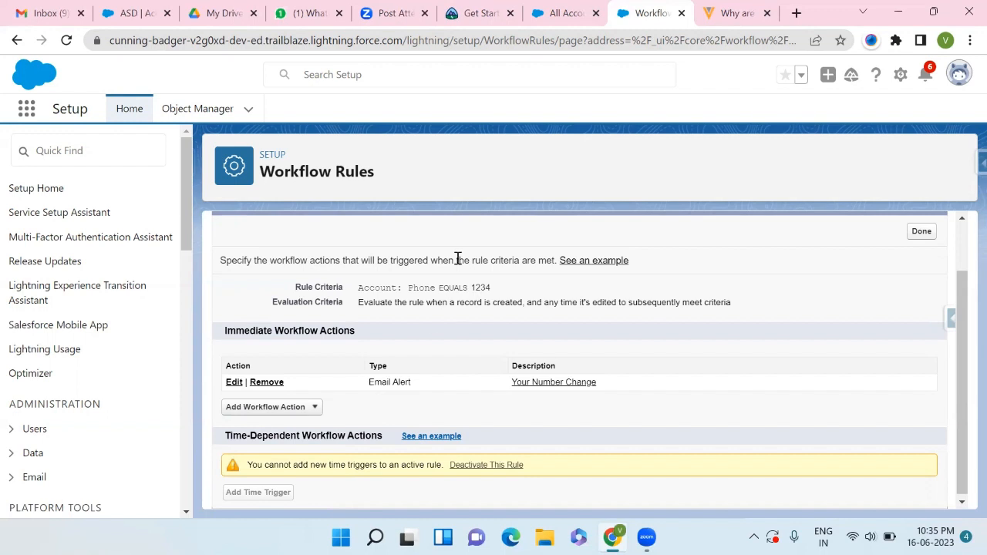
- Search Setup for Process and open Process Builder
{"action": "left_click", "coordinate": [56, 148]}
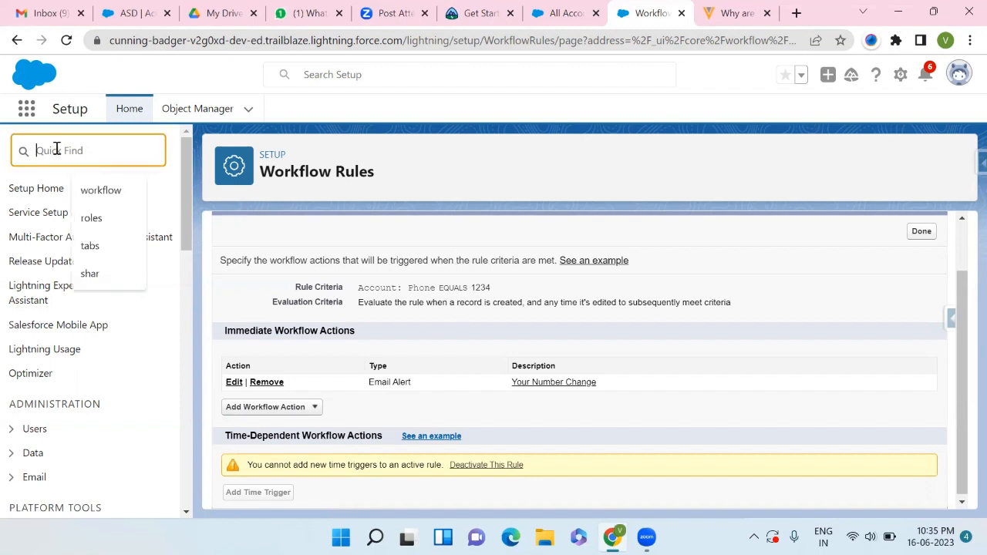
{"action": "type", "text": "F"}
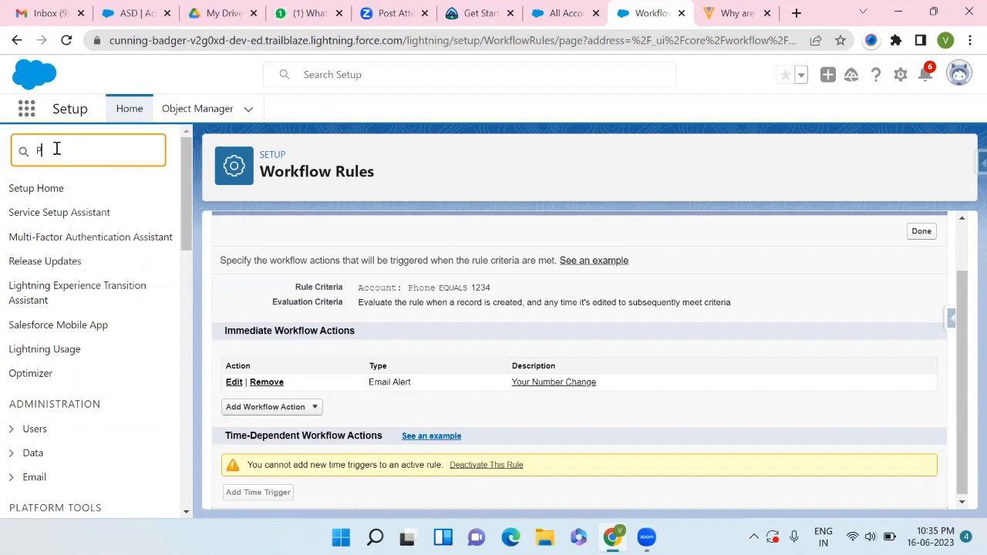
{"action": "type", "text": "rocess"}
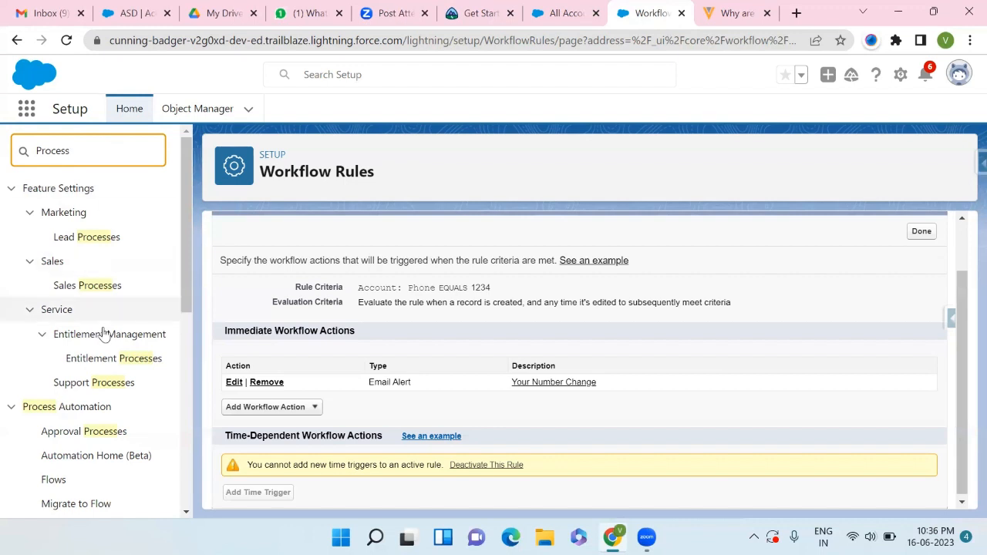
{"action": "scroll", "coordinate": [100, 342], "scroll_direction": "down", "scroll_amount": 1}
{"action": "scroll", "coordinate": [101, 342], "scroll_direction": "down", "scroll_amount": 3}
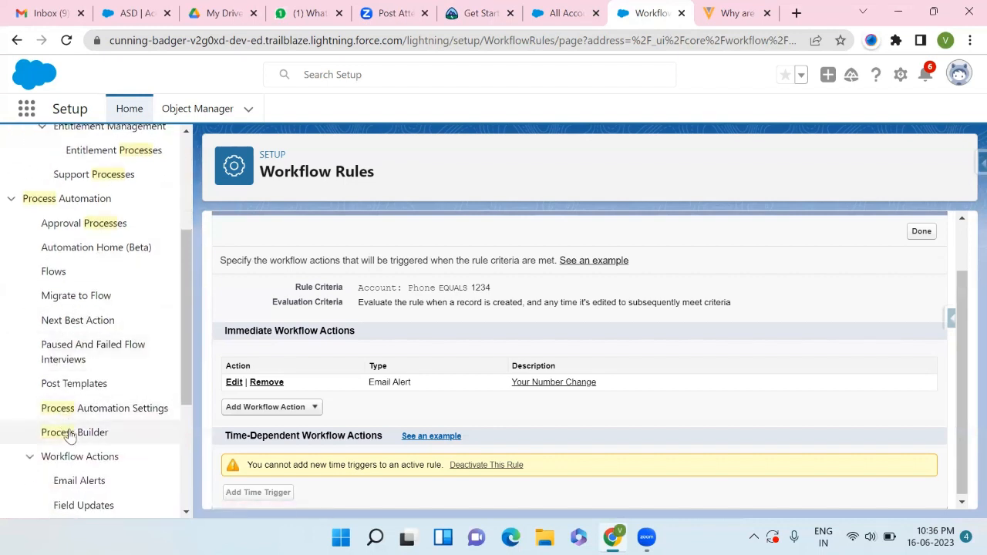
{"action": "left_click", "coordinate": [70, 435]}
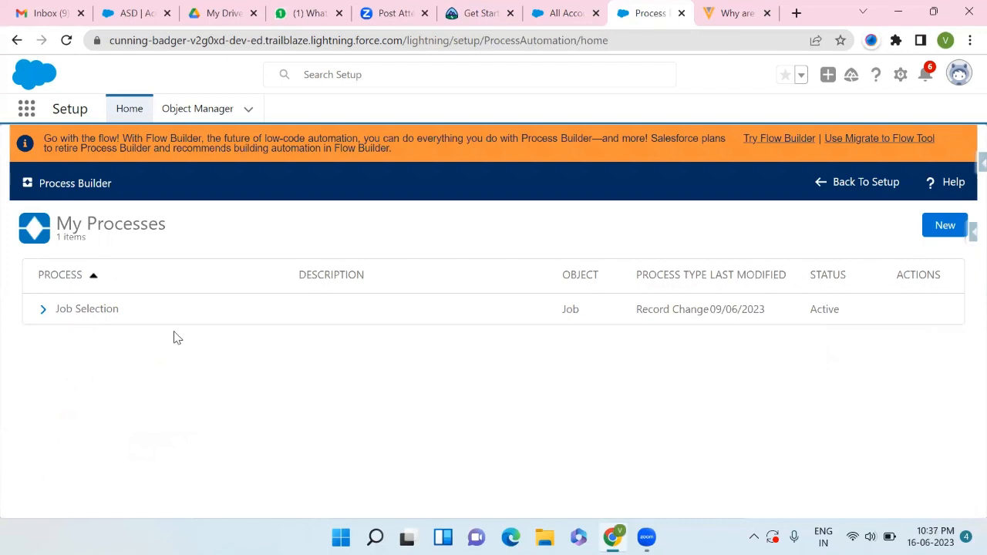
- Open the existing Job Selection process, inspect its Job object trigger settings, and return to the Process Builder list
{"action": "left_click", "coordinate": [71, 311]}
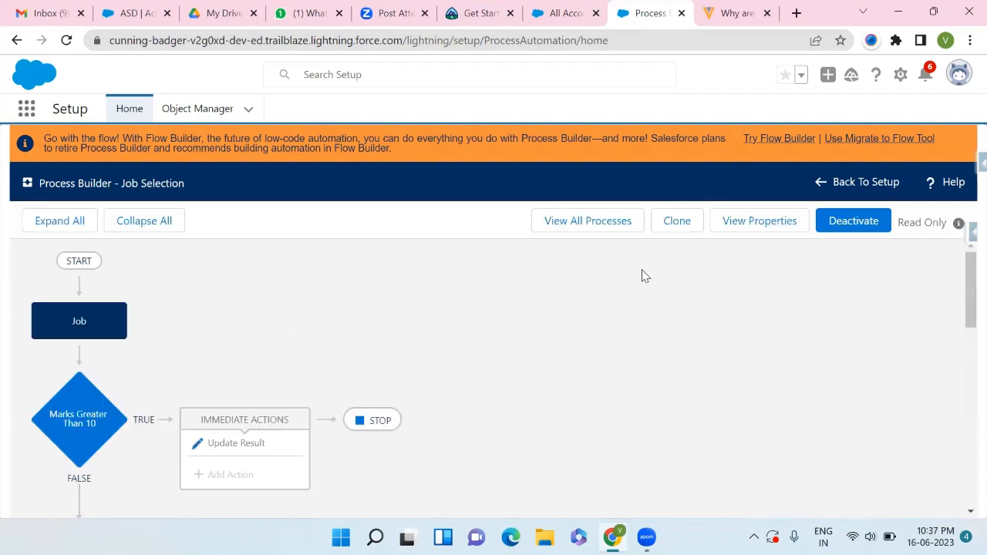
{"action": "scroll", "coordinate": [582, 324], "scroll_direction": "down", "scroll_amount": 2}
{"action": "scroll", "coordinate": [583, 324], "scroll_direction": "up", "scroll_amount": 2}
{"action": "scroll", "coordinate": [253, 326], "scroll_direction": "down", "scroll_amount": 1}
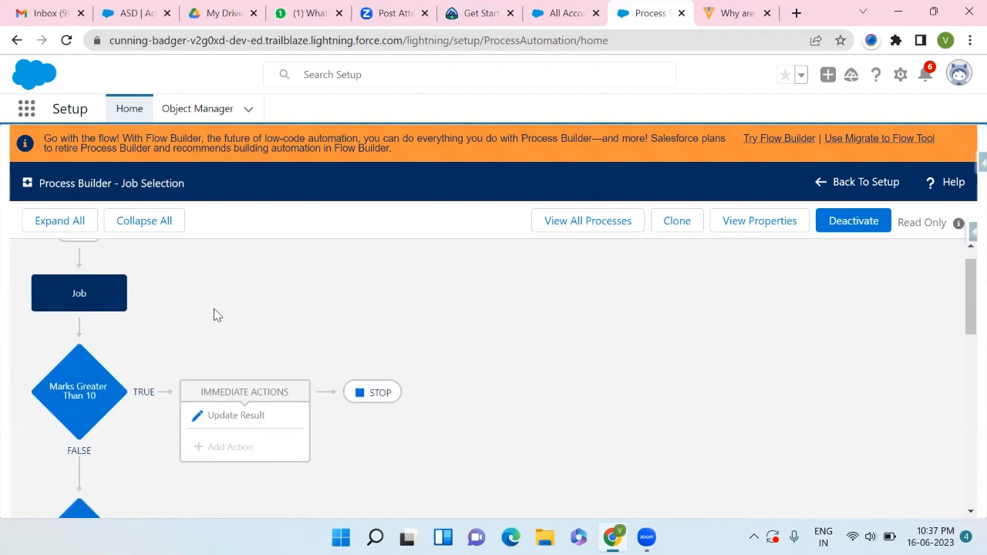
{"action": "left_click", "coordinate": [81, 299]}
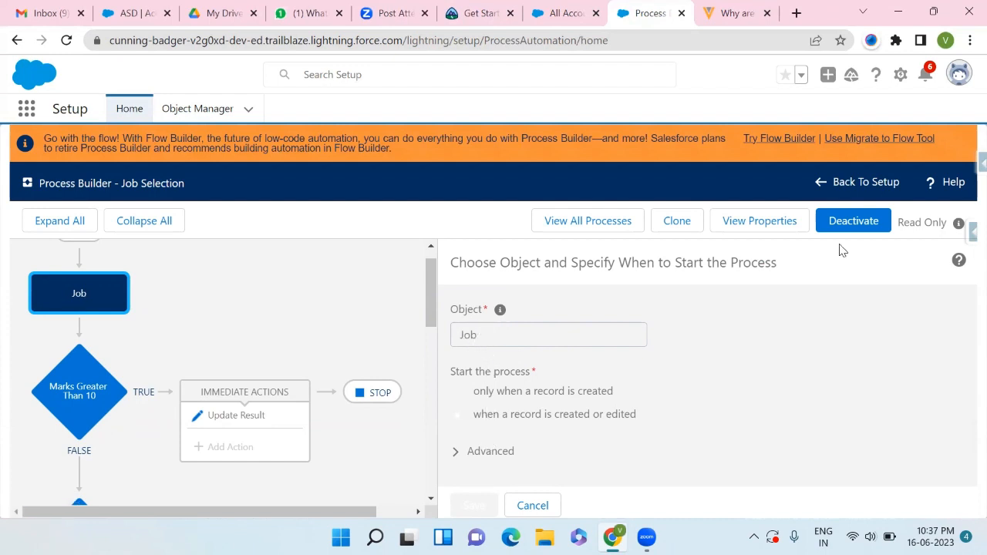
{"action": "left_click", "coordinate": [820, 185]}
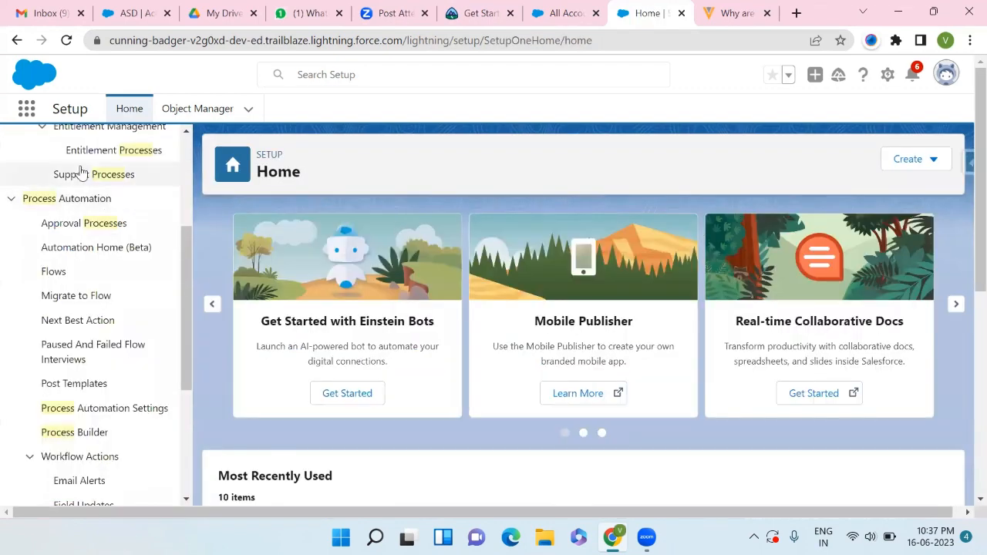
{"action": "left_click", "coordinate": [78, 432]}
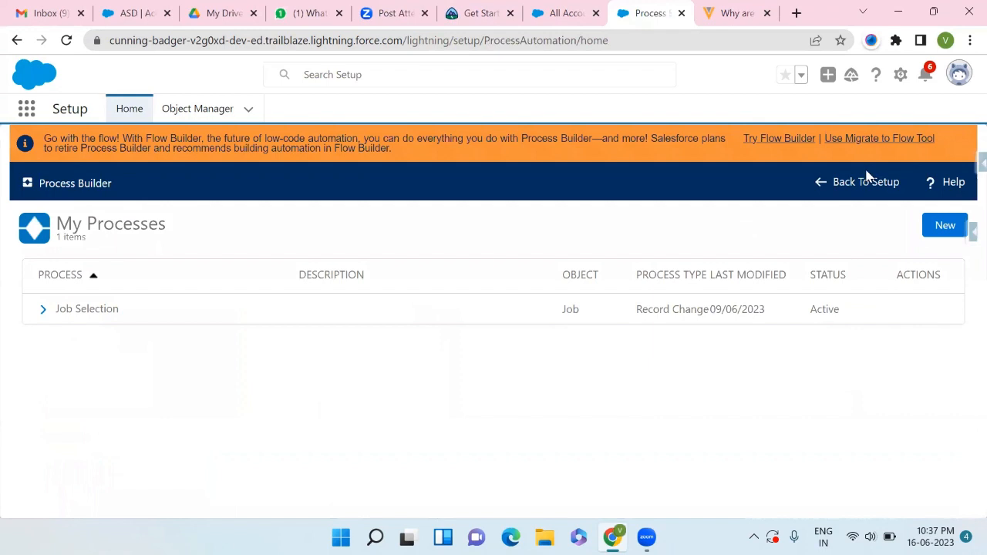
- Start a new process in Process Builder named New Job Account
{"action": "left_click", "coordinate": [945, 223]}
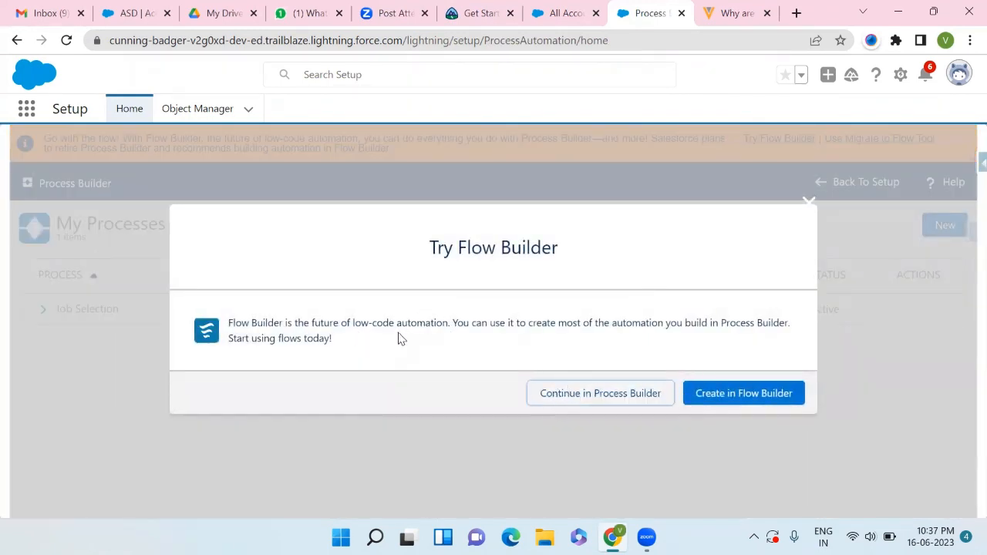
{"action": "left_click", "coordinate": [620, 401]}
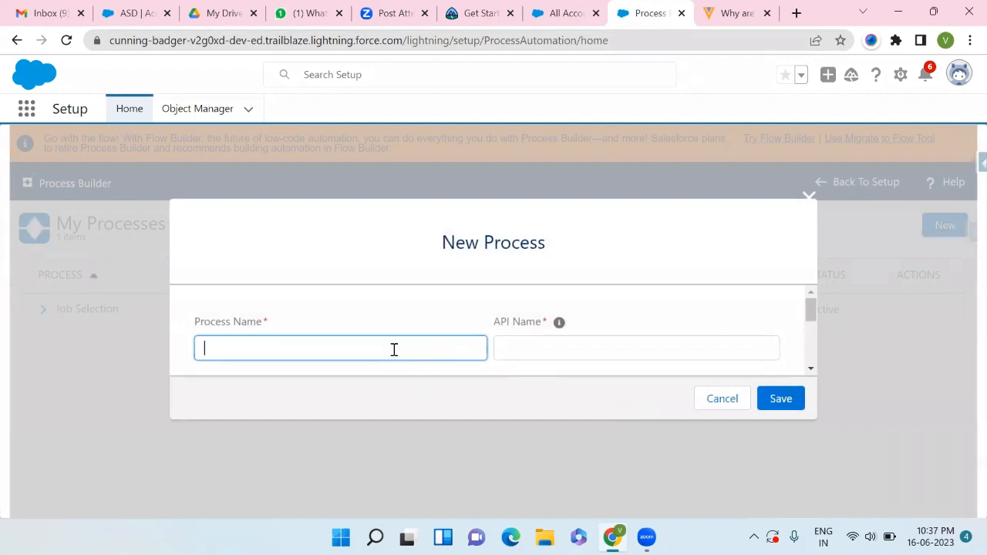
{"action": "type", "text": "New Job Account"}
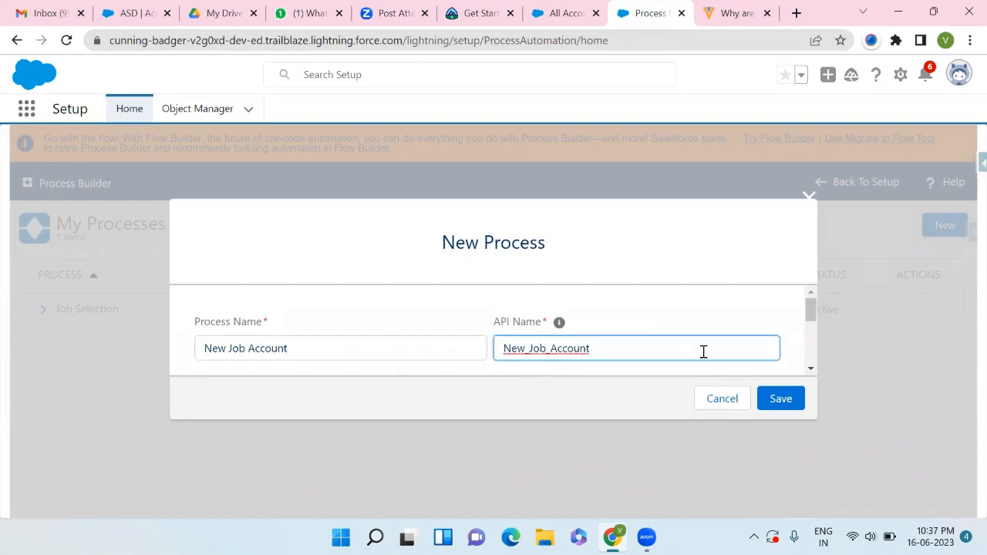
- Set the new process to start when a record changes and save it
{"action": "scroll", "coordinate": [704, 352], "scroll_direction": "down", "scroll_amount": 5}
{"action": "scroll", "coordinate": [494, 347], "scroll_direction": "down", "scroll_amount": 1}
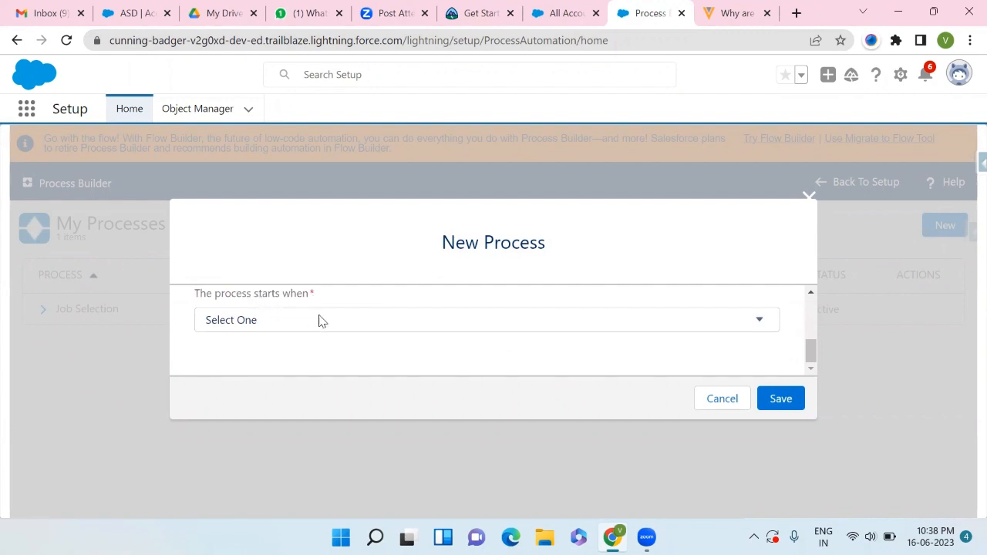
{"action": "left_click", "coordinate": [342, 322]}
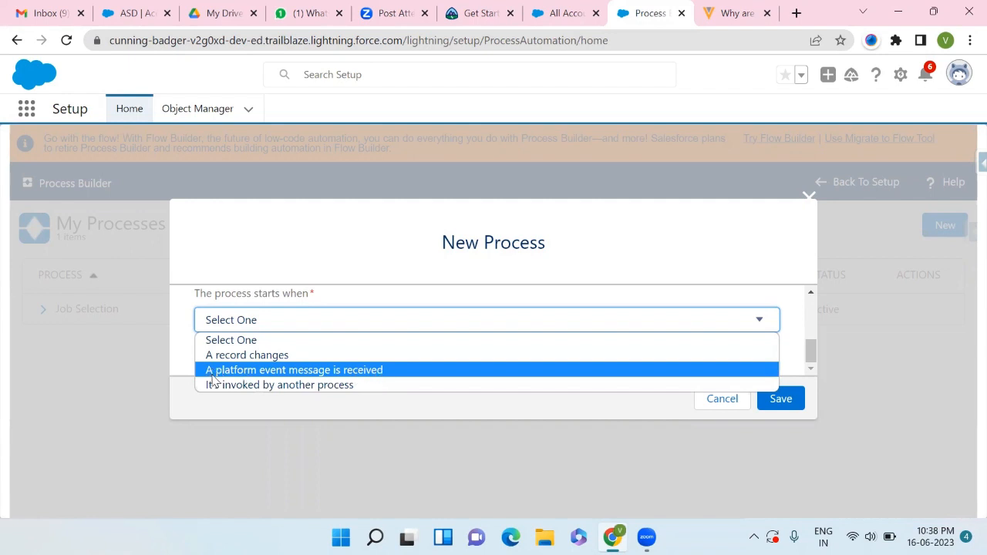
{"action": "left_click", "coordinate": [238, 371]}
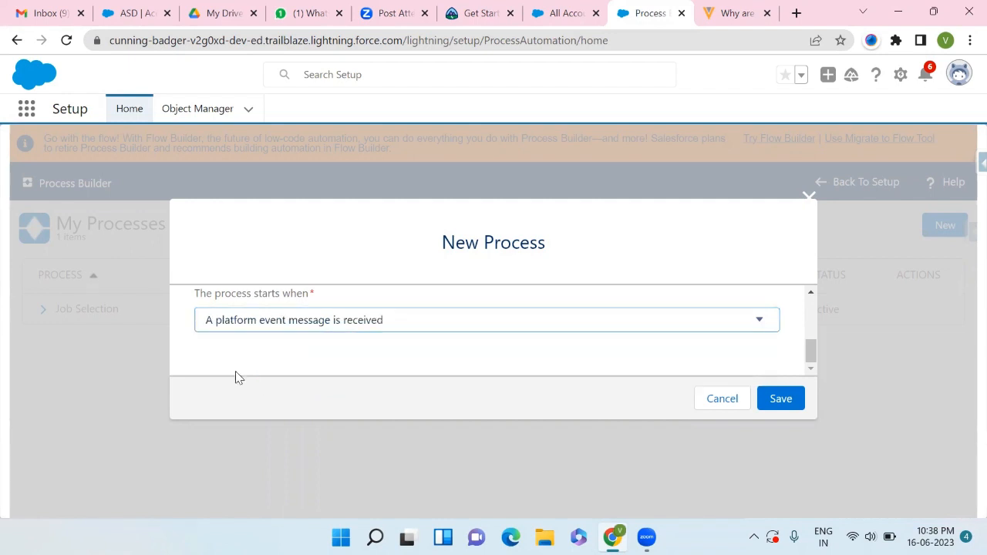
{"action": "left_click", "coordinate": [307, 330]}
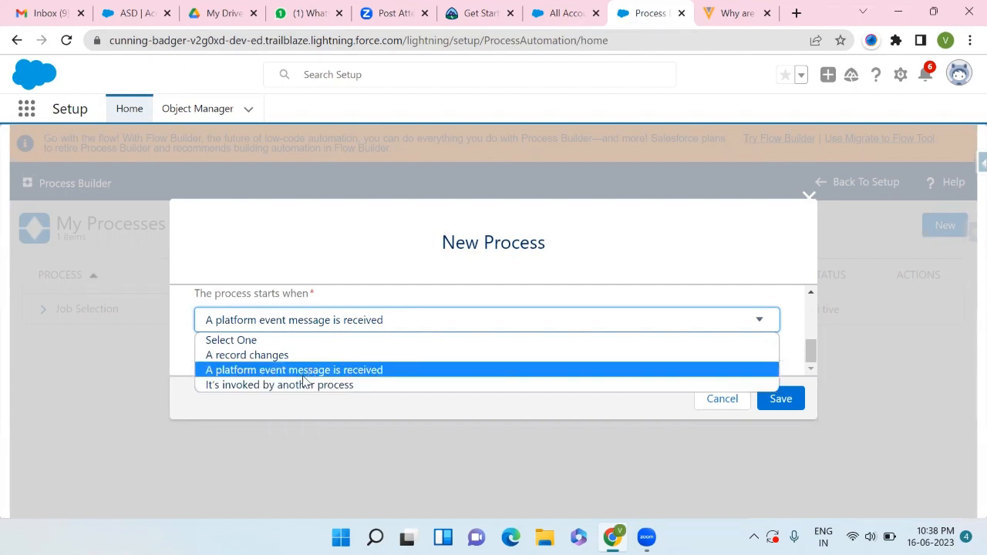
{"action": "left_click", "coordinate": [325, 356]}
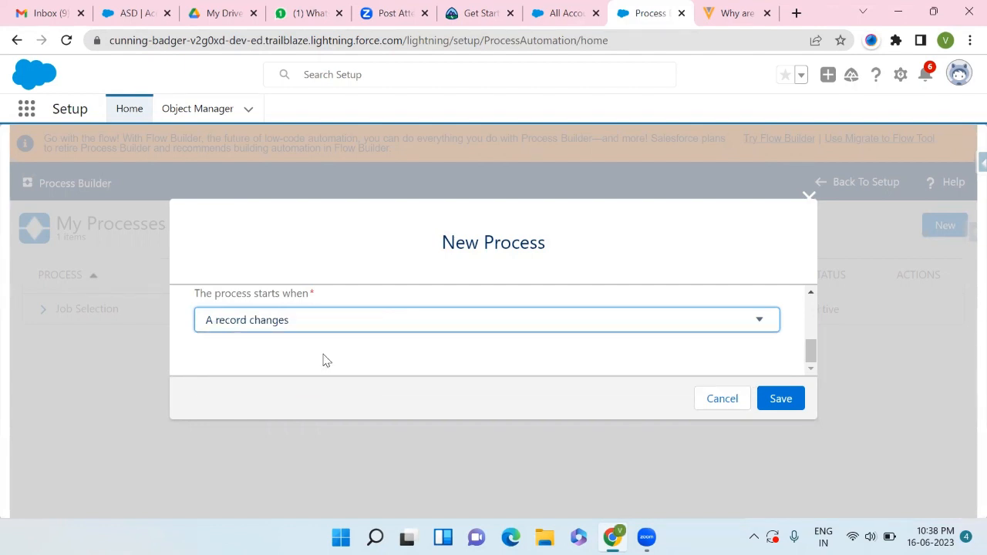
{"action": "scroll", "coordinate": [538, 360], "scroll_direction": "up", "scroll_amount": 1}
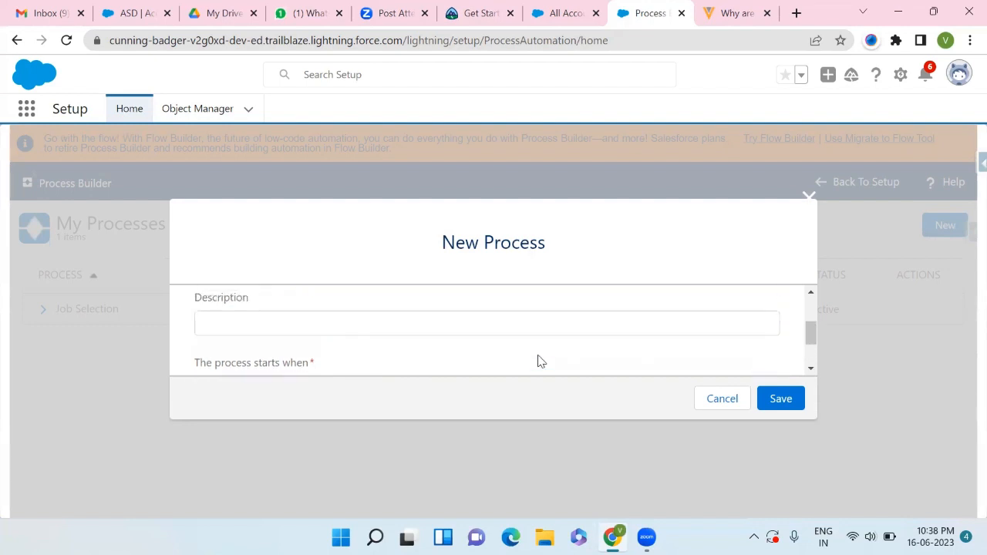
{"action": "scroll", "coordinate": [538, 361], "scroll_direction": "down", "scroll_amount": 1}
{"action": "left_click", "coordinate": [779, 398]}
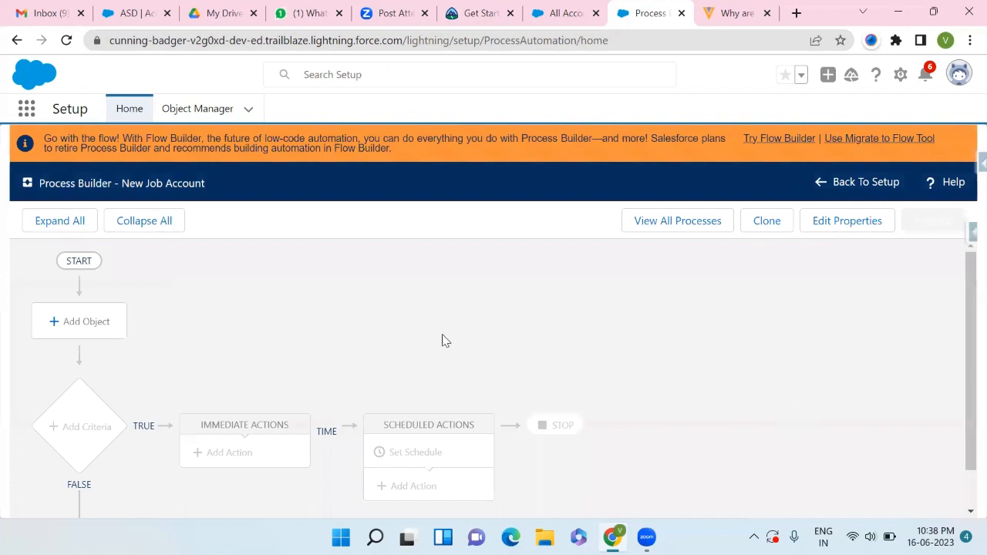
- Add the Account object to the process, starting only when a record is created, and save
{"action": "scroll", "coordinate": [271, 360], "scroll_direction": "down", "scroll_amount": 1}
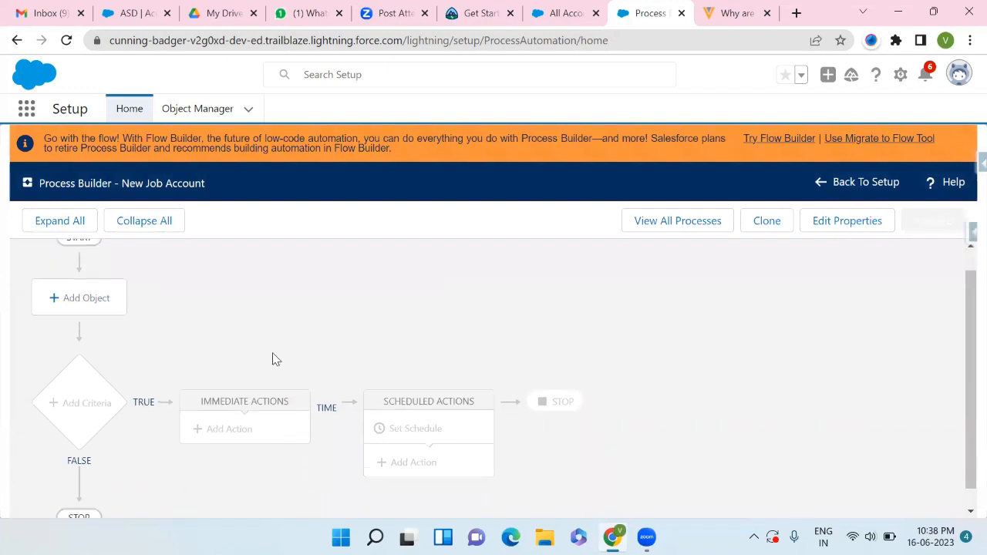
{"action": "scroll", "coordinate": [272, 360], "scroll_direction": "up", "scroll_amount": 1}
{"action": "left_click", "coordinate": [84, 325]}
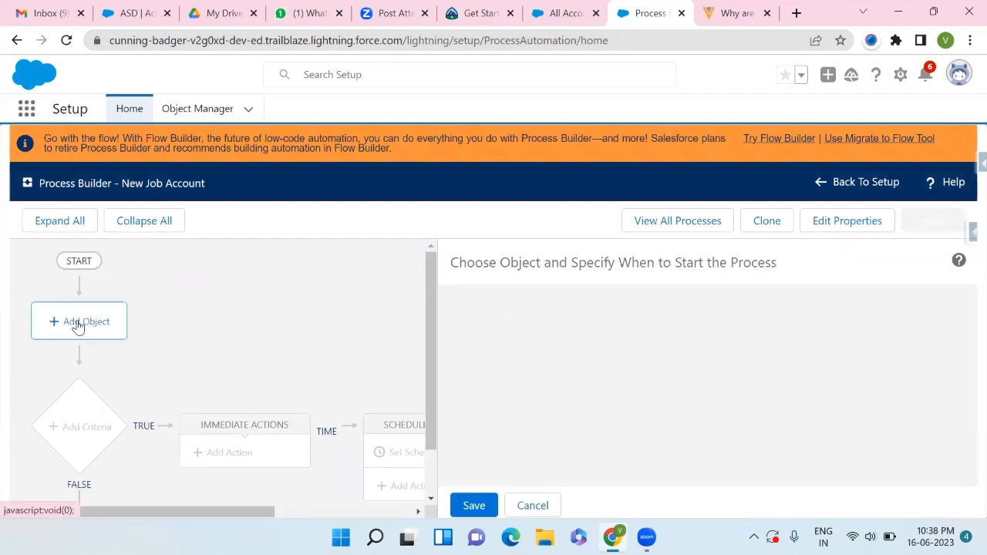
{"action": "left_click", "coordinate": [536, 336]}
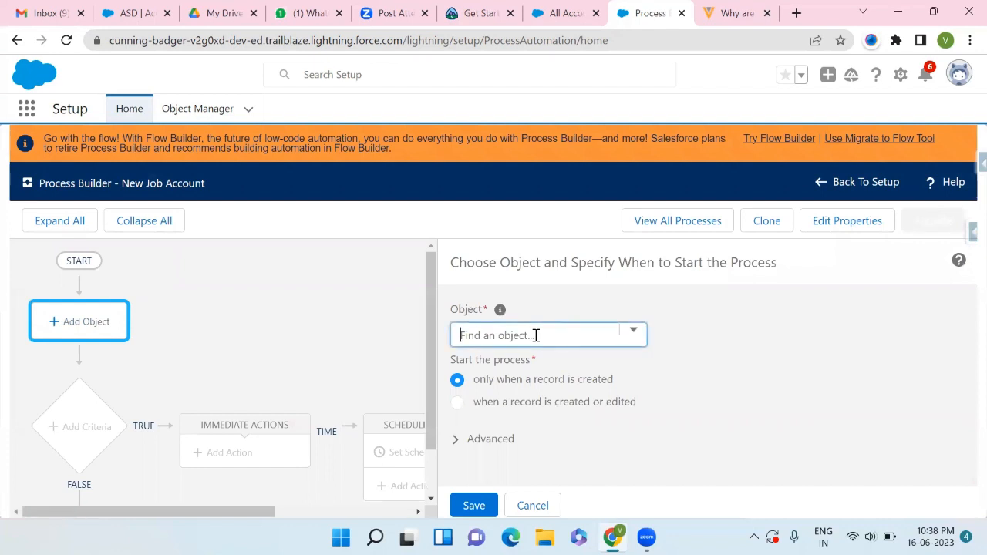
{"action": "left_click", "coordinate": [630, 332]}
{"action": "scroll", "coordinate": [520, 403], "scroll_direction": "down", "scroll_amount": 1}
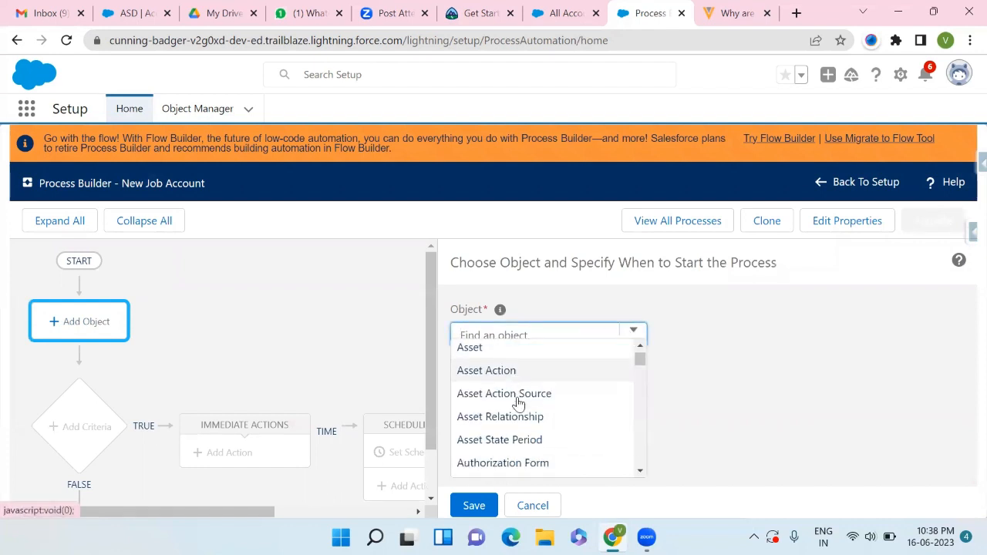
{"action": "scroll", "coordinate": [520, 401], "scroll_direction": "up", "scroll_amount": 1}
{"action": "left_click", "coordinate": [501, 355]}
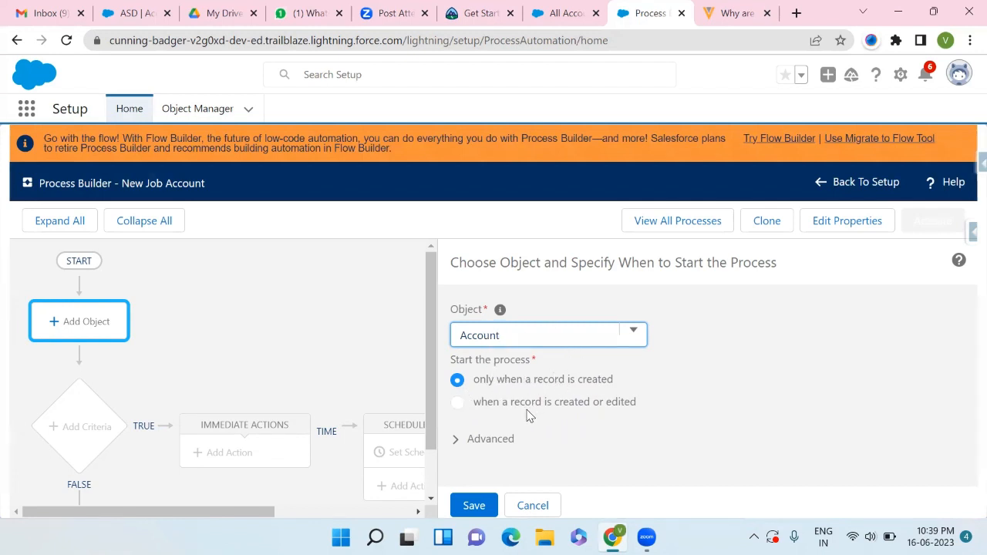
{"action": "left_click", "coordinate": [456, 439]}
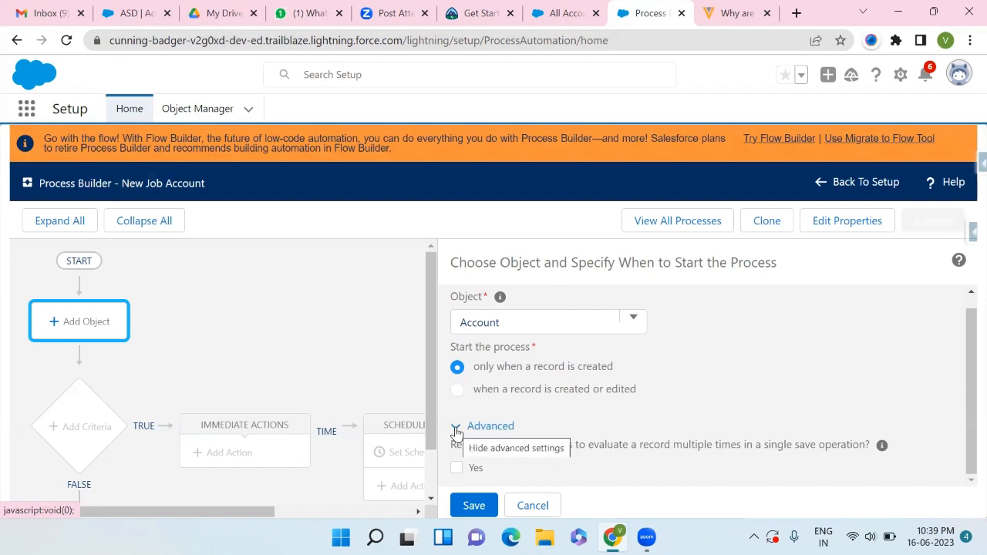
{"action": "left_click", "coordinate": [456, 430]}
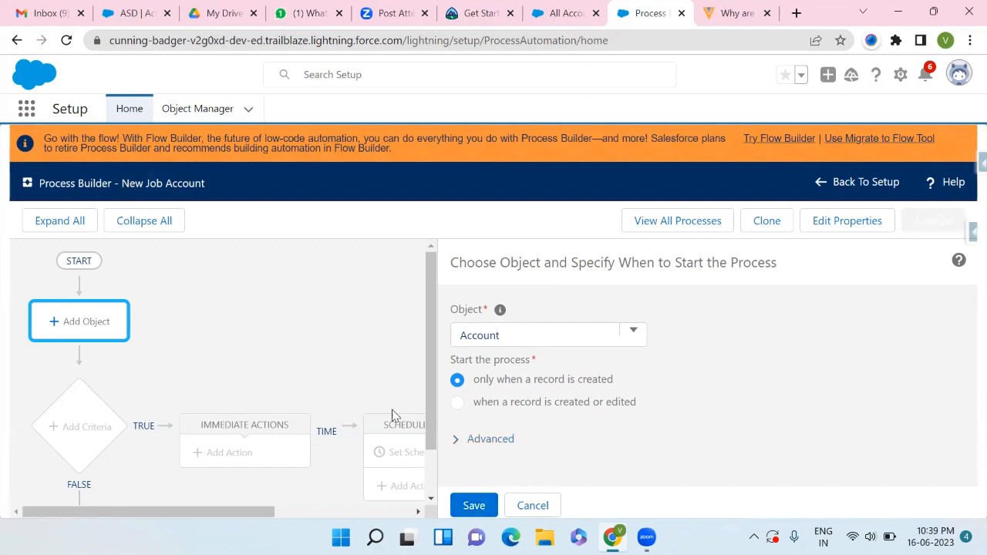
{"action": "left_click", "coordinate": [468, 509]}
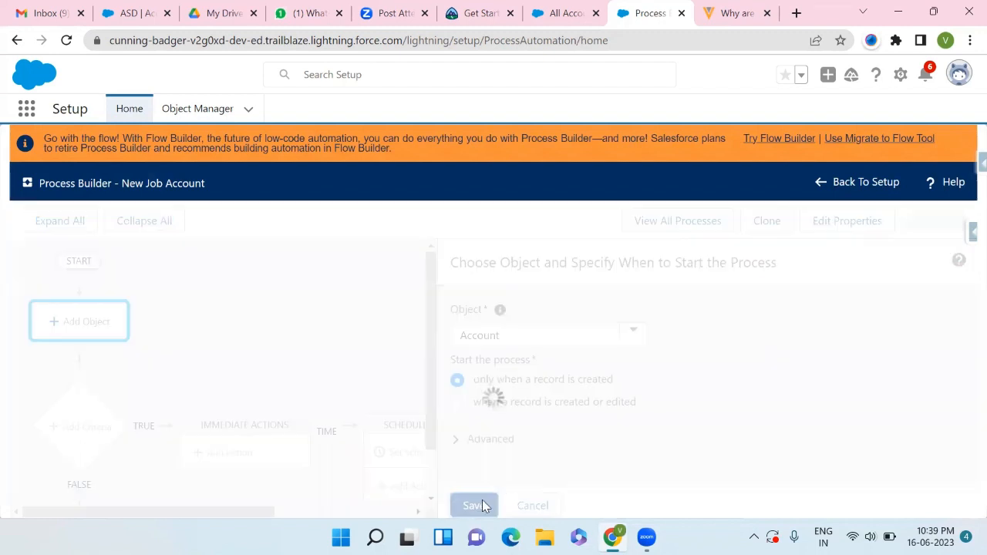
- Add a criteria node named Name equals and set its condition field to Account Name
{"action": "scroll", "coordinate": [121, 419], "scroll_direction": "down", "scroll_amount": 1}
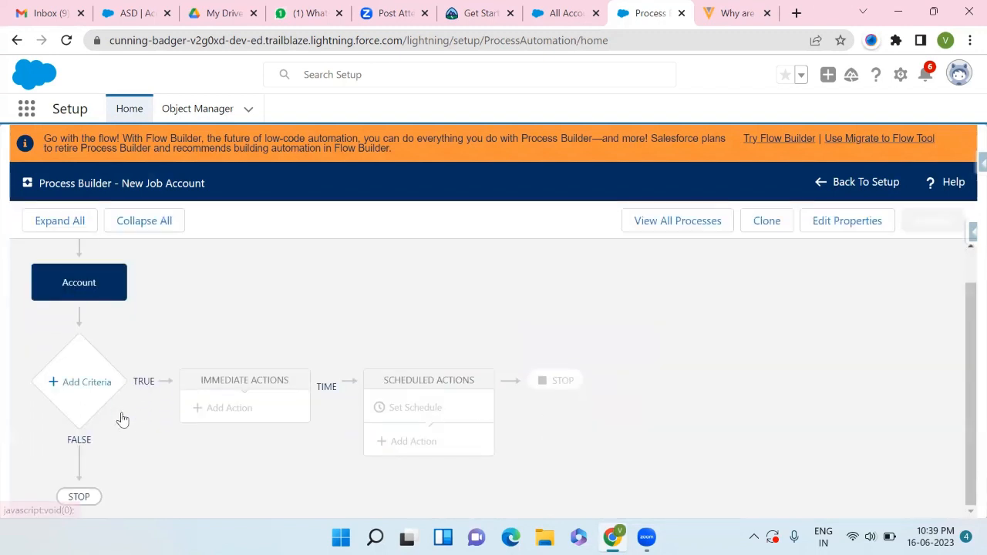
{"action": "left_click", "coordinate": [72, 387]}
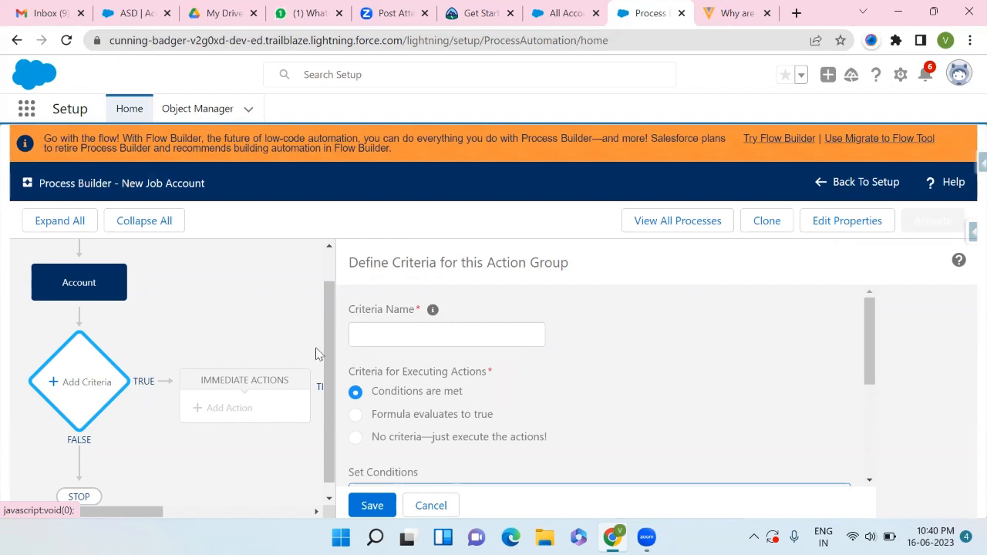
{"action": "left_click", "coordinate": [402, 334]}
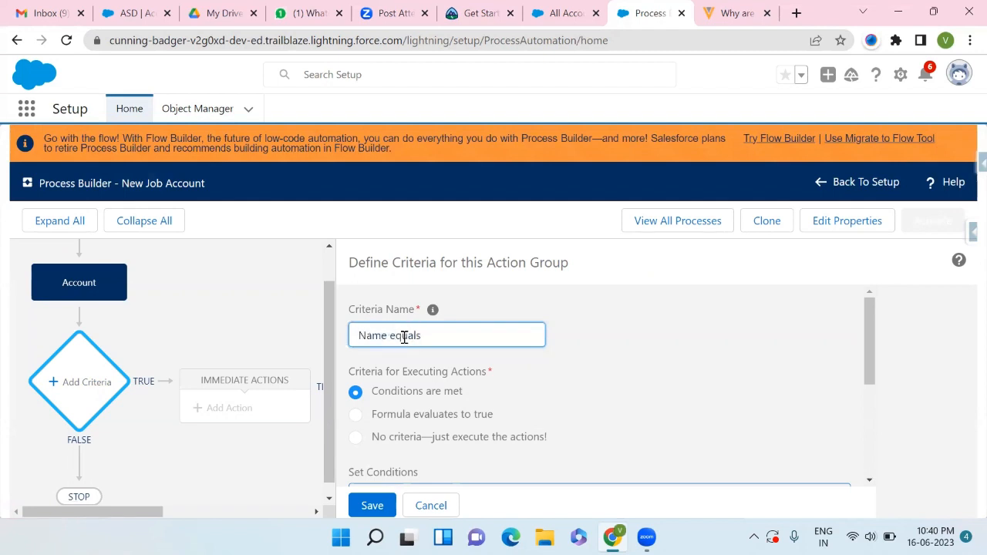
{"action": "scroll", "coordinate": [403, 337], "scroll_direction": "down", "scroll_amount": 5}
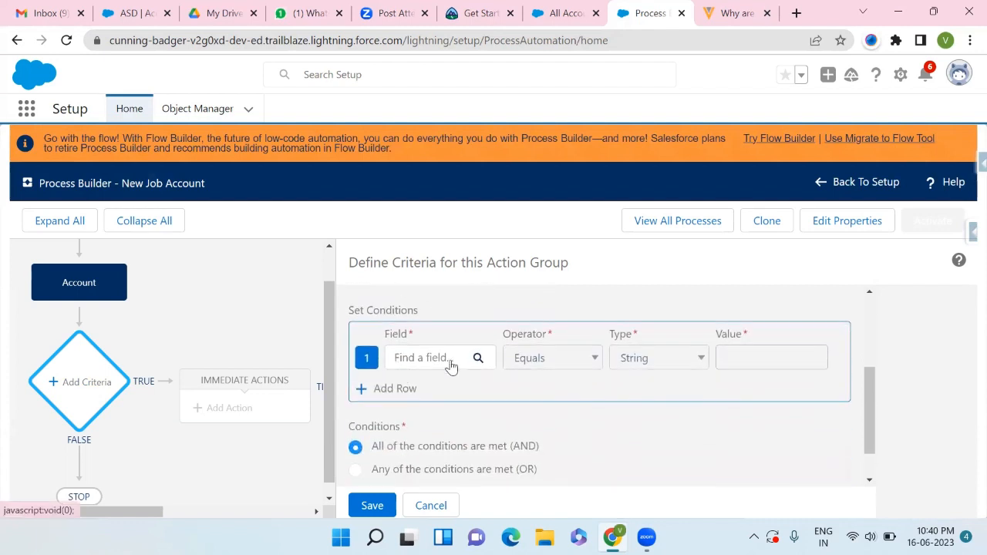
{"action": "left_click", "coordinate": [455, 366]}
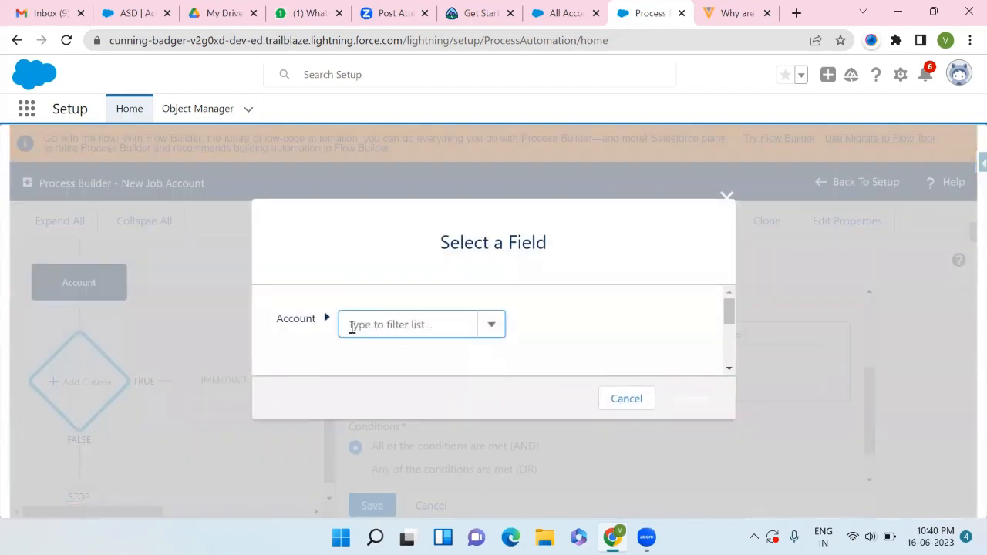
{"action": "left_click", "coordinate": [444, 330]}
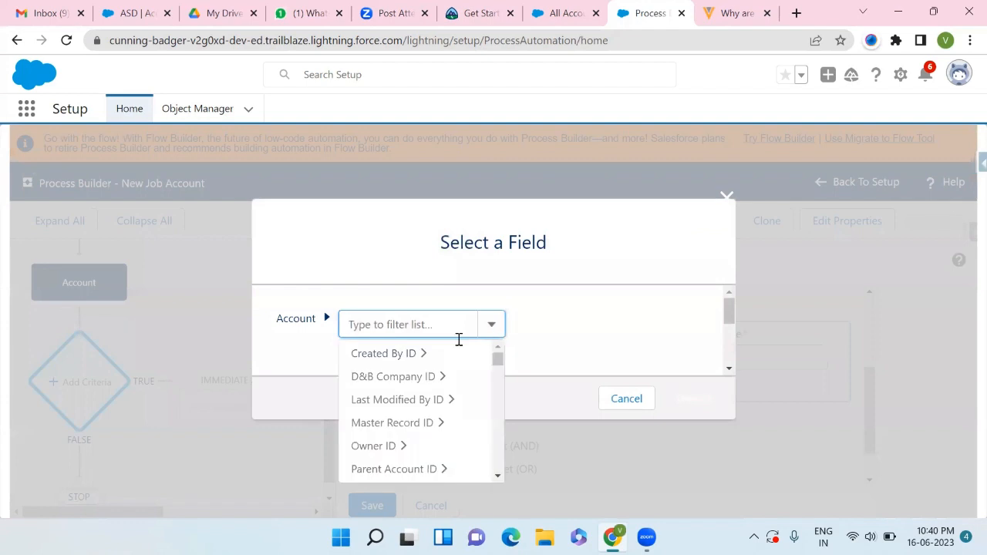
{"action": "scroll", "coordinate": [393, 419], "scroll_direction": "down", "scroll_amount": 3}
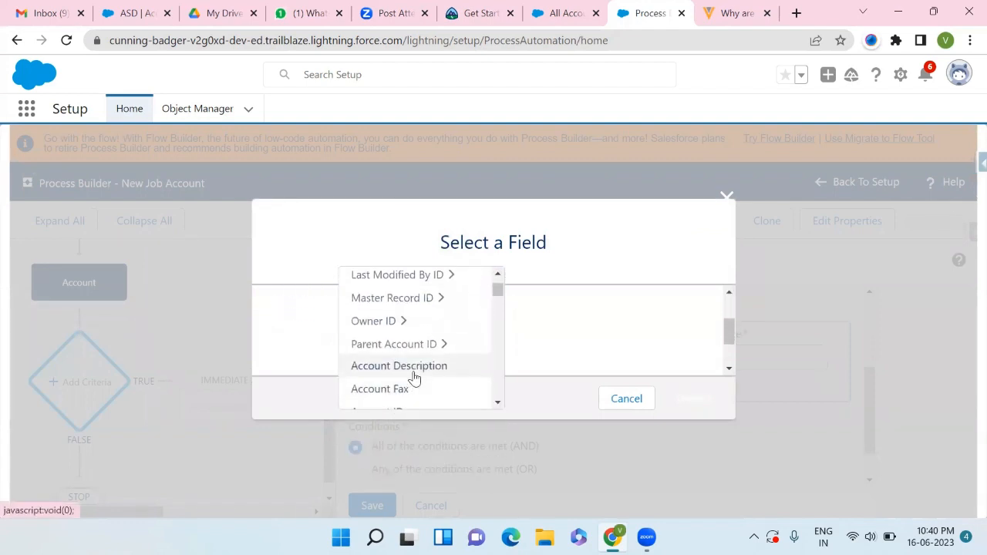
{"action": "scroll", "coordinate": [412, 378], "scroll_direction": "down", "scroll_amount": 3}
{"action": "scroll", "coordinate": [421, 332], "scroll_direction": "down", "scroll_amount": 1}
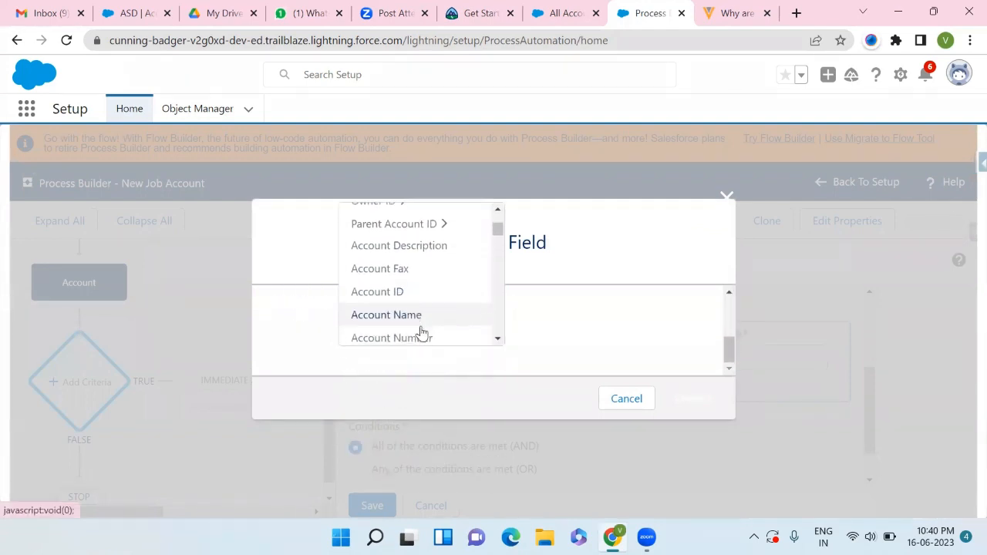
{"action": "left_click", "coordinate": [399, 319]}
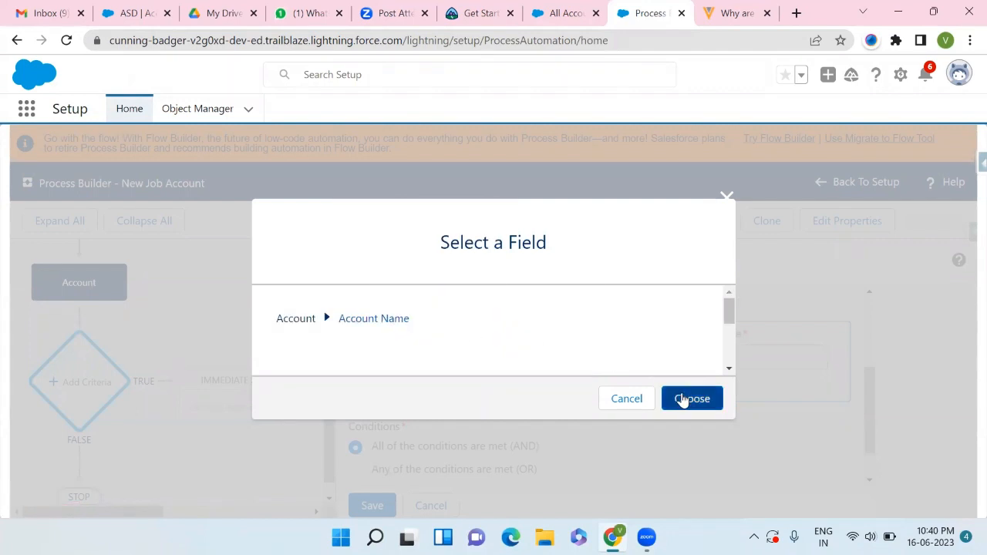
{"action": "scroll", "coordinate": [694, 354], "scroll_direction": "down", "scroll_amount": 3}
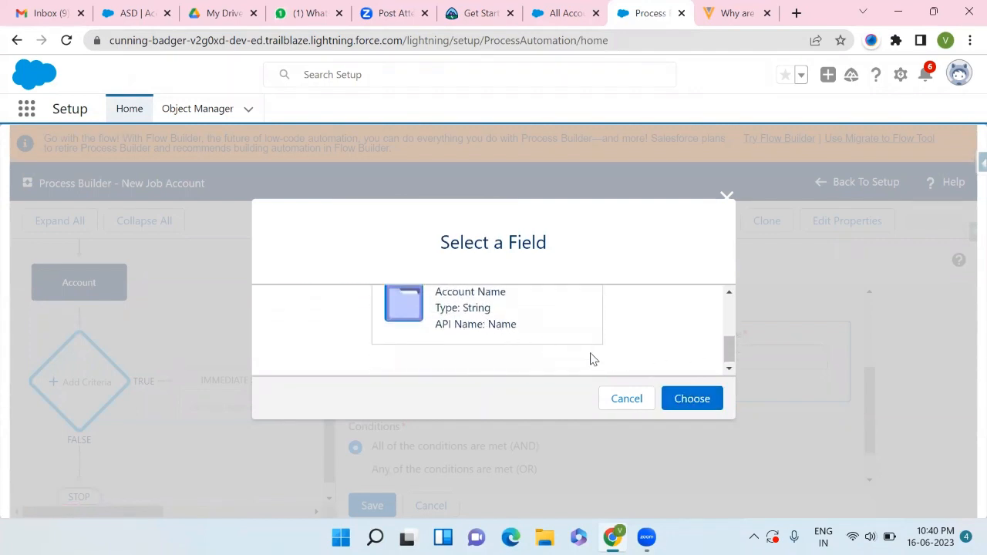
{"action": "left_click", "coordinate": [680, 400]}
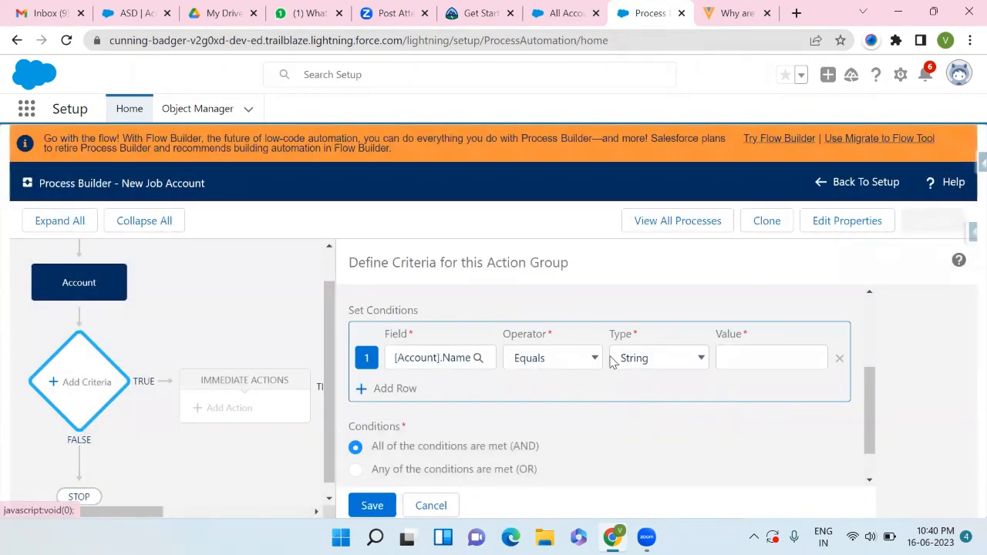
- Set the first condition's operator to Contains and its value to aa
{"action": "left_click", "coordinate": [595, 359]}
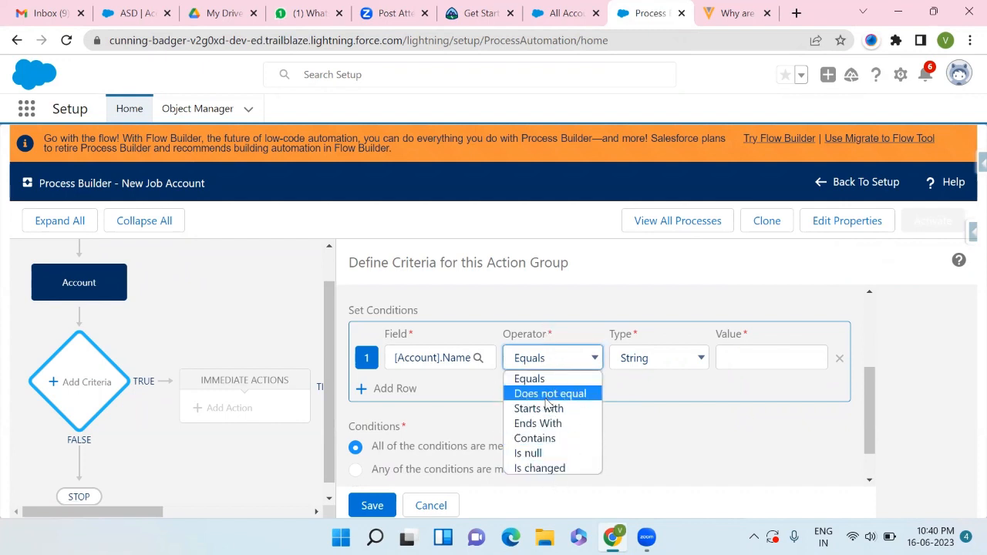
{"action": "left_click", "coordinate": [532, 439]}
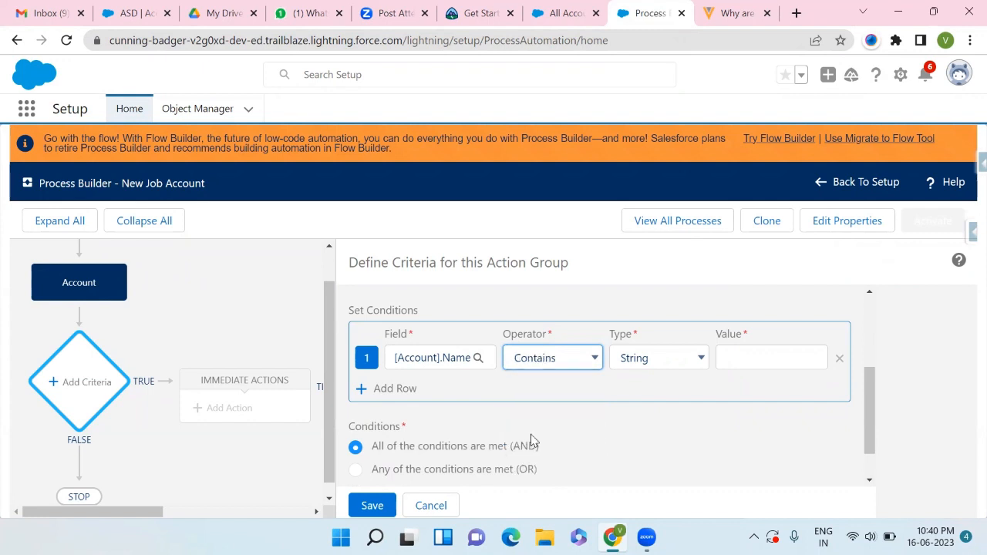
{"action": "left_click", "coordinate": [764, 355]}
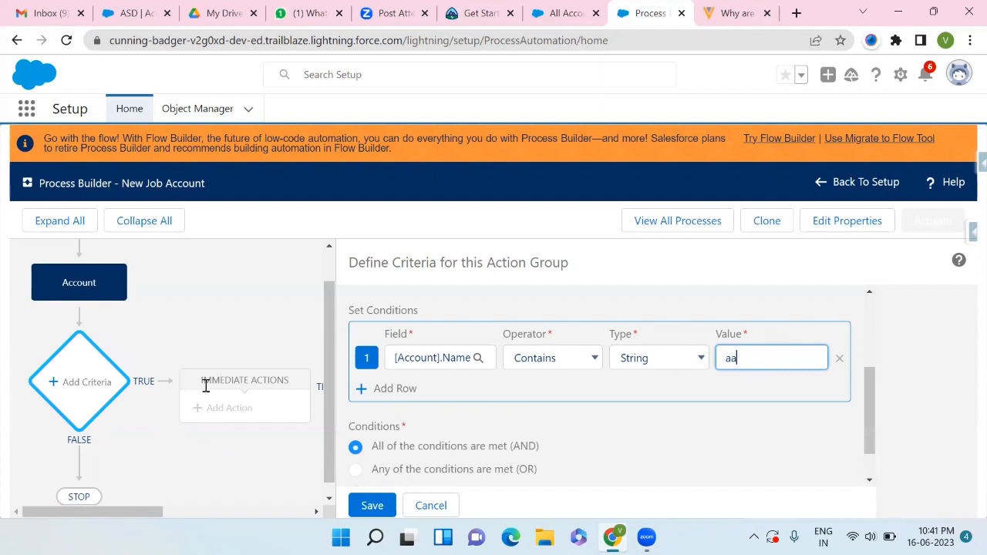
{"action": "scroll", "coordinate": [509, 372], "scroll_direction": "down", "scroll_amount": 1}
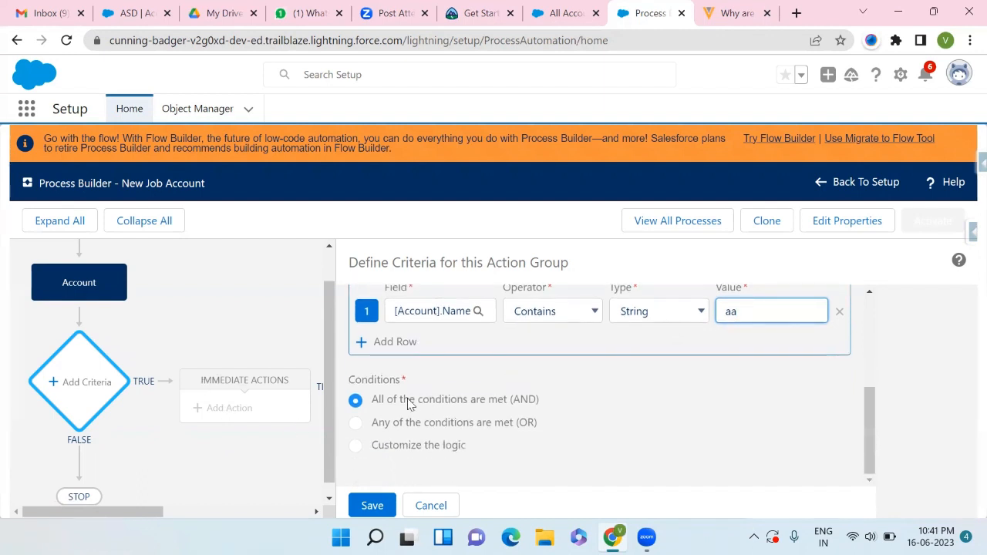
{"action": "scroll", "coordinate": [559, 406], "scroll_direction": "up", "scroll_amount": 1}
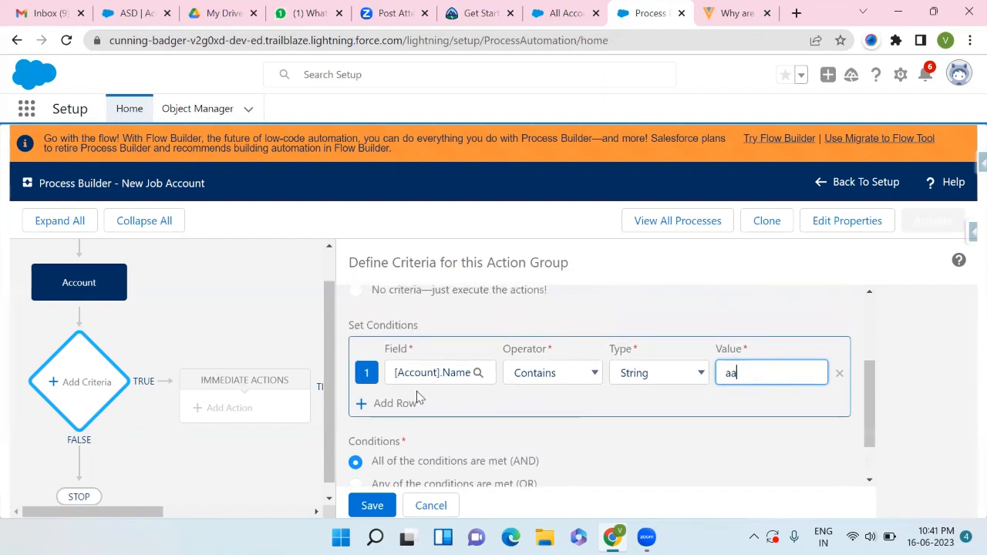
- Add a second condition row
{"action": "left_click", "coordinate": [360, 406]}
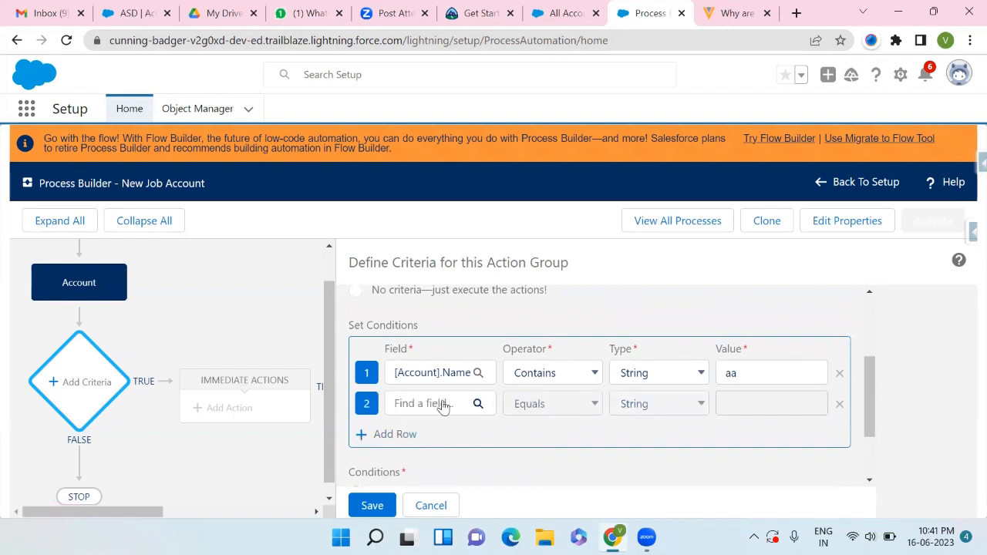
{"action": "scroll", "coordinate": [499, 408], "scroll_direction": "down", "scroll_amount": 1}
{"action": "scroll", "coordinate": [498, 408], "scroll_direction": "up", "scroll_amount": 1}
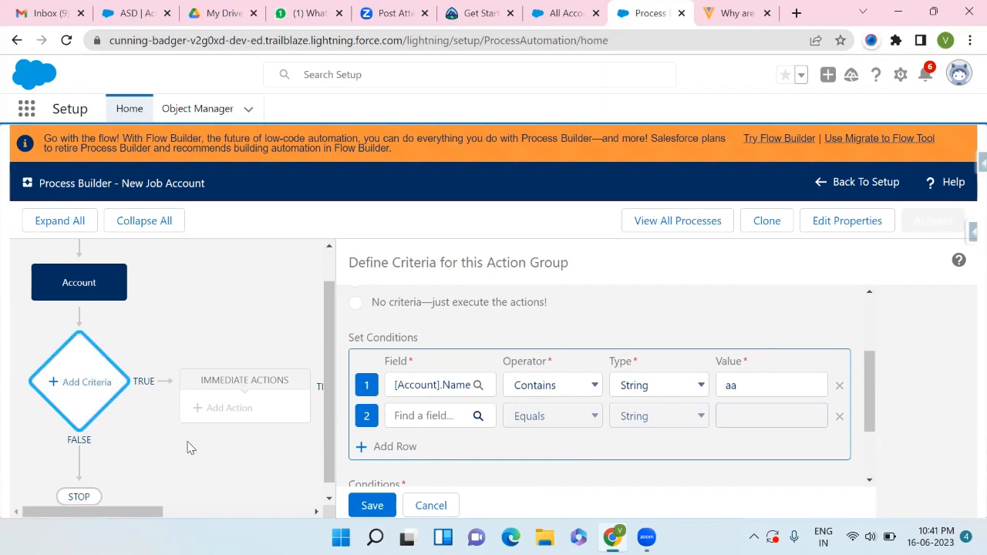
{"action": "scroll", "coordinate": [394, 430], "scroll_direction": "up", "scroll_amount": 1}
{"action": "scroll", "coordinate": [395, 432], "scroll_direction": "down", "scroll_amount": 1}
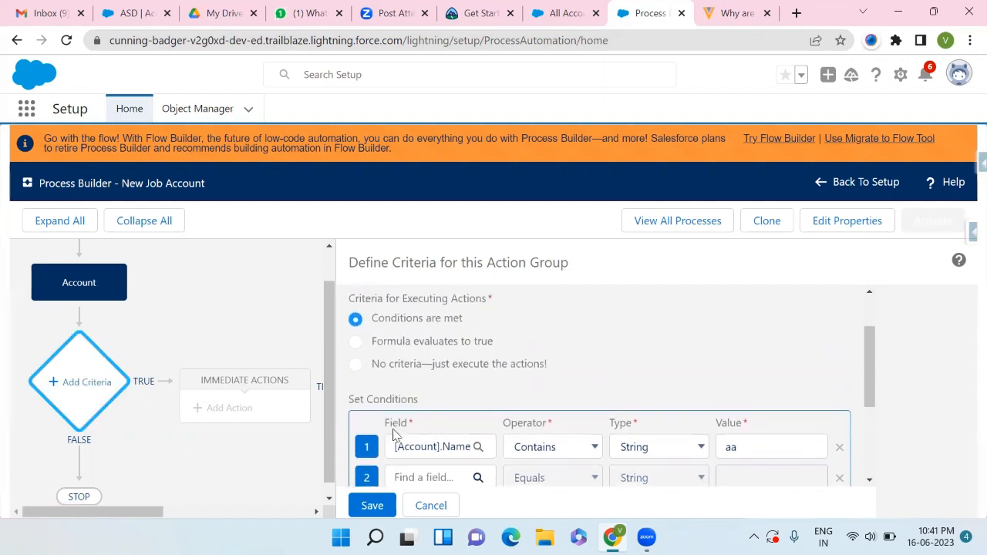
{"action": "scroll", "coordinate": [398, 430], "scroll_direction": "up", "scroll_amount": 1}
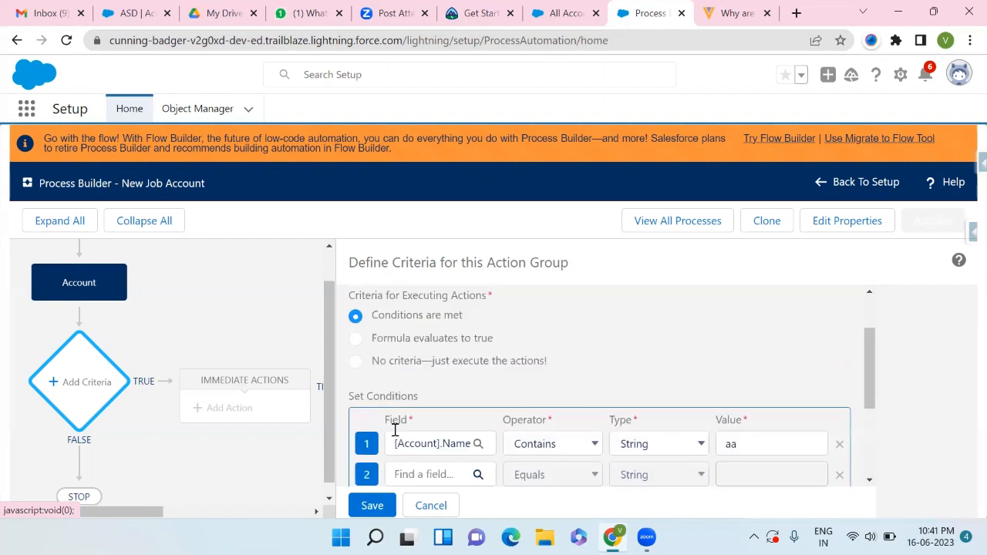
- Switch the criteria to Formula evaluates to true and insert the Account Name field into the formula
{"action": "left_click", "coordinate": [355, 353]}
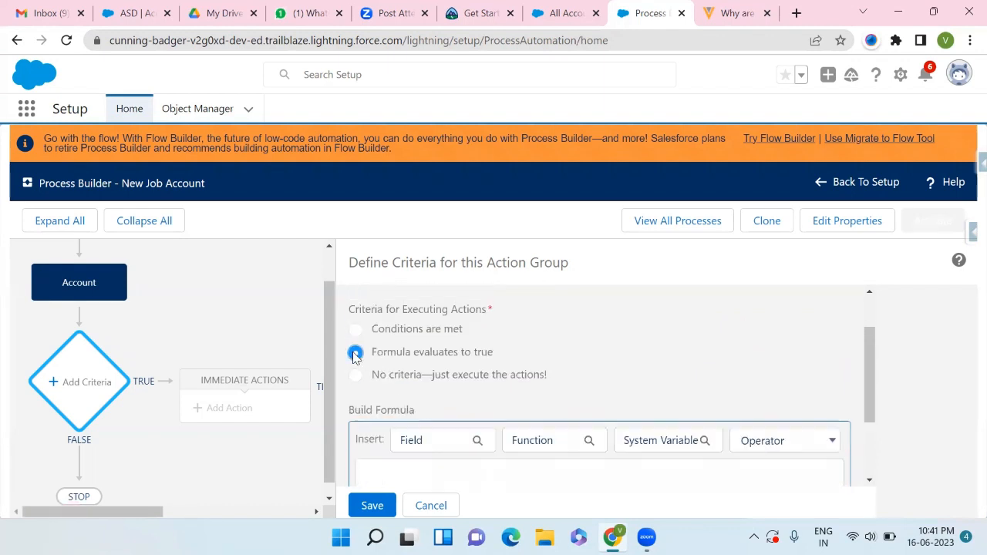
{"action": "scroll", "coordinate": [419, 376], "scroll_direction": "down", "scroll_amount": 1}
{"action": "left_click", "coordinate": [419, 376]}
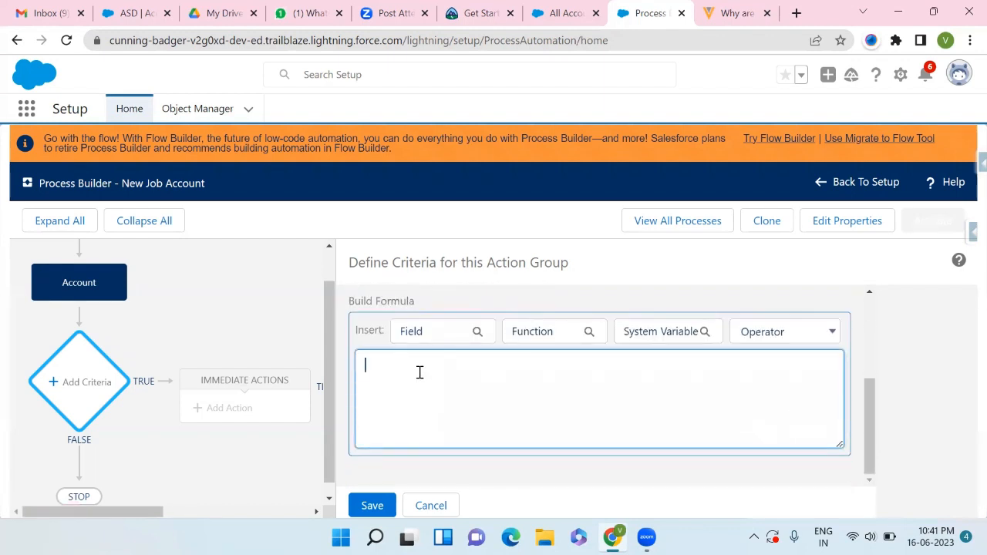
{"action": "left_click", "coordinate": [463, 331]}
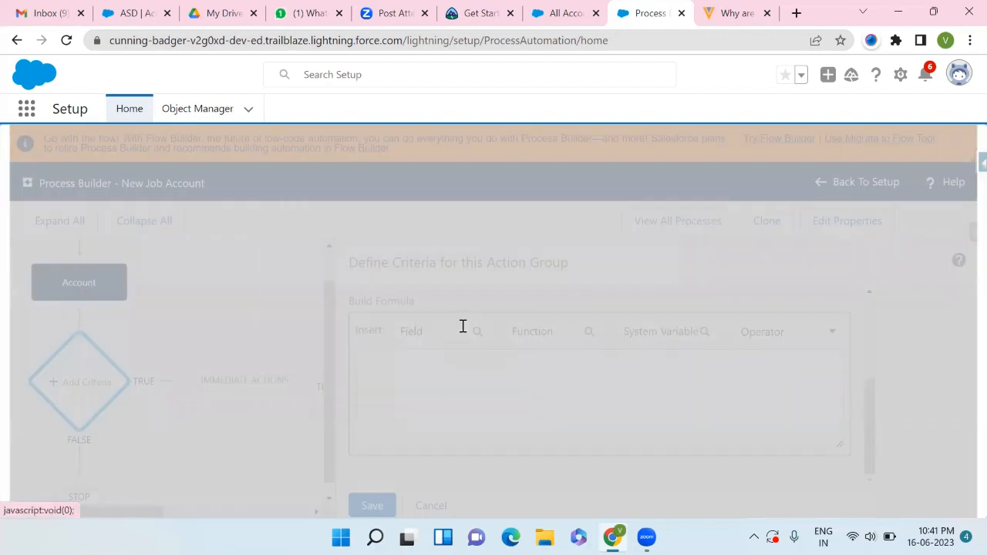
{"action": "left_click", "coordinate": [426, 325]}
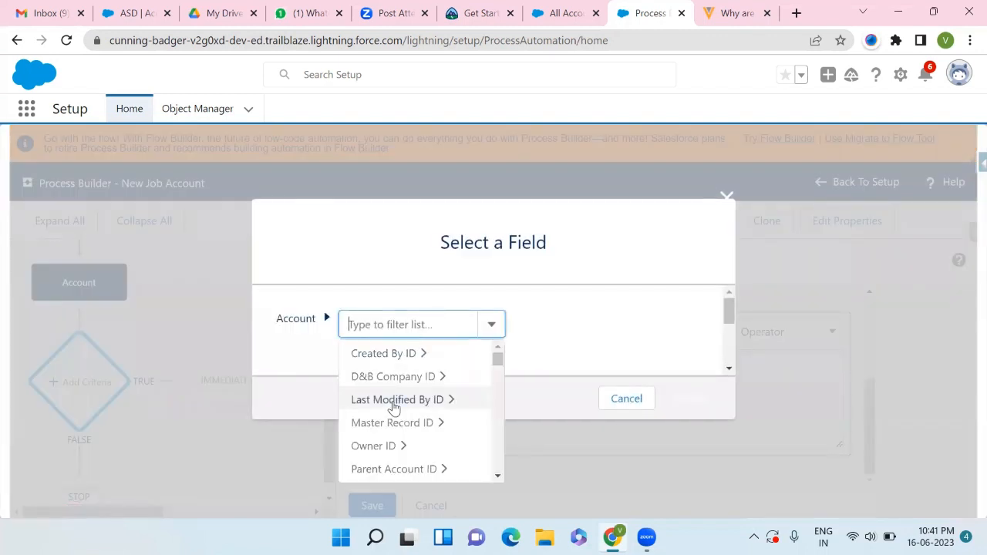
{"action": "scroll", "coordinate": [392, 405], "scroll_direction": "down", "scroll_amount": 3}
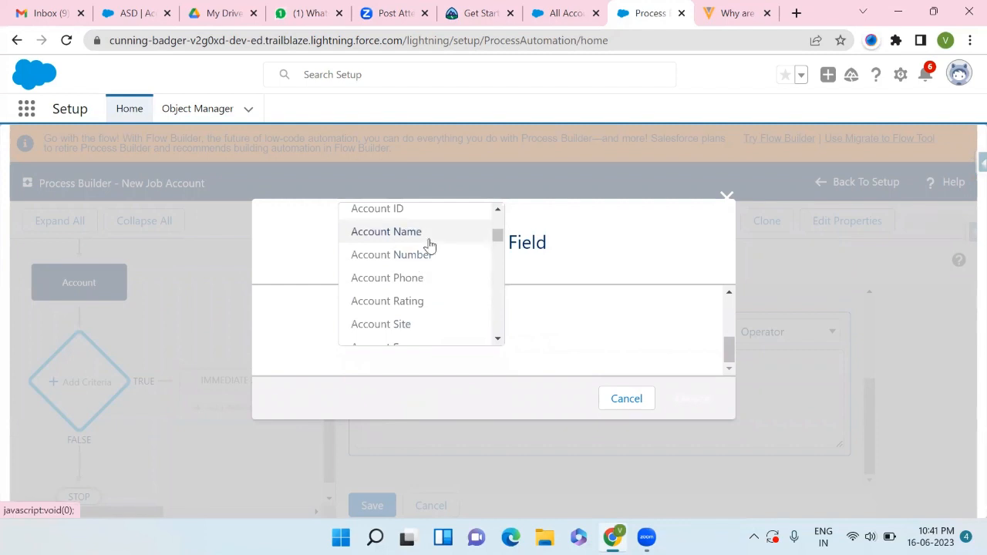
{"action": "left_click", "coordinate": [431, 232]}
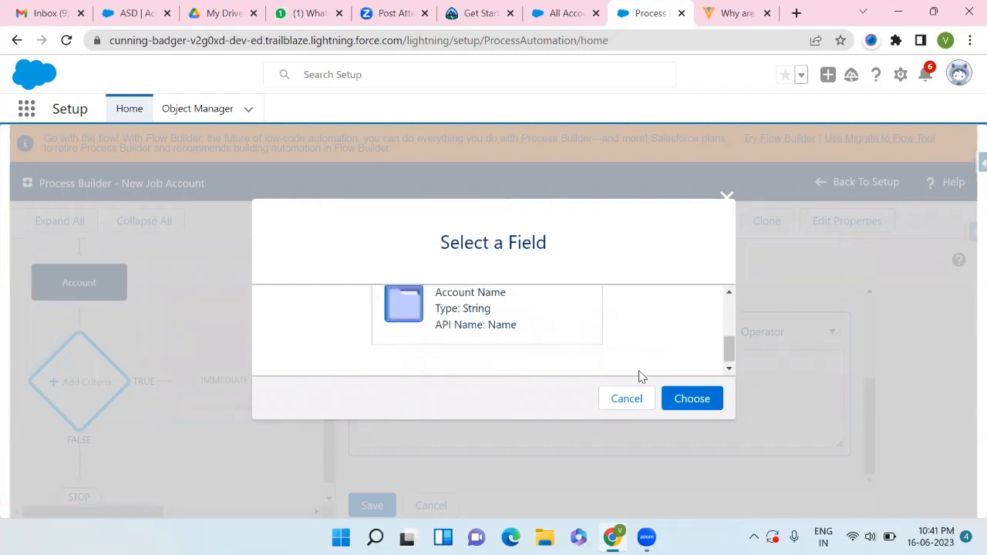
{"action": "left_click", "coordinate": [689, 403]}
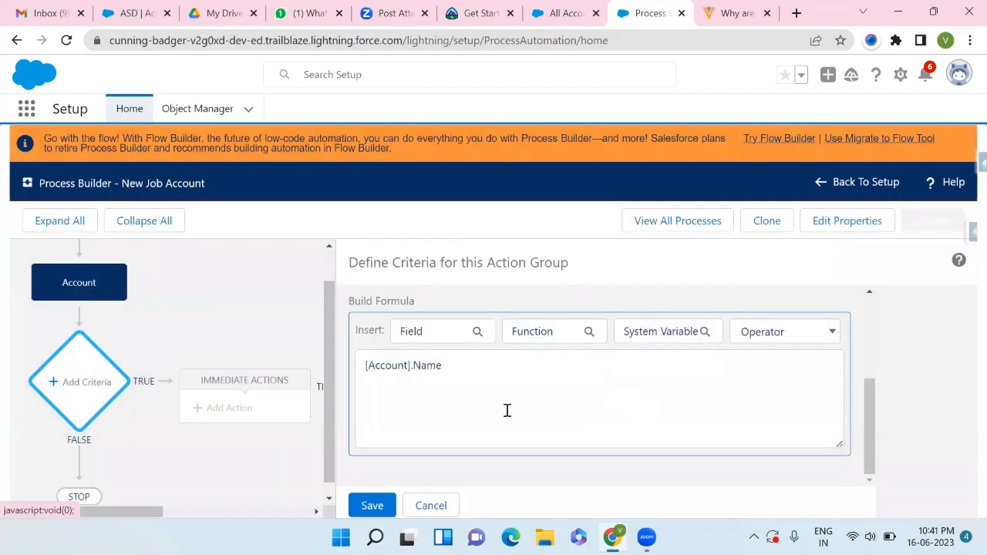
{"action": "left_click", "coordinate": [490, 370]}
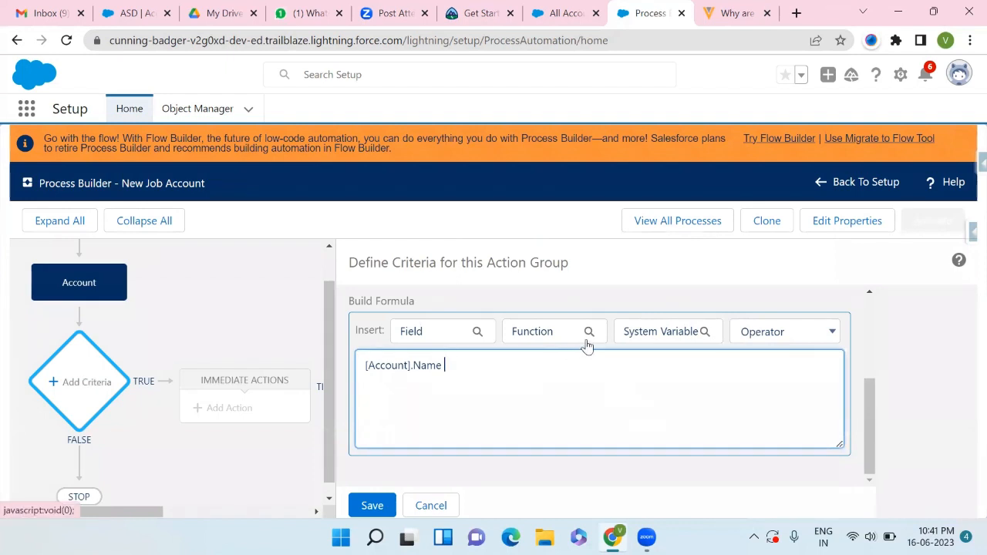
- Browse the function categories for the formula without inserting one
{"action": "left_click", "coordinate": [587, 339]}
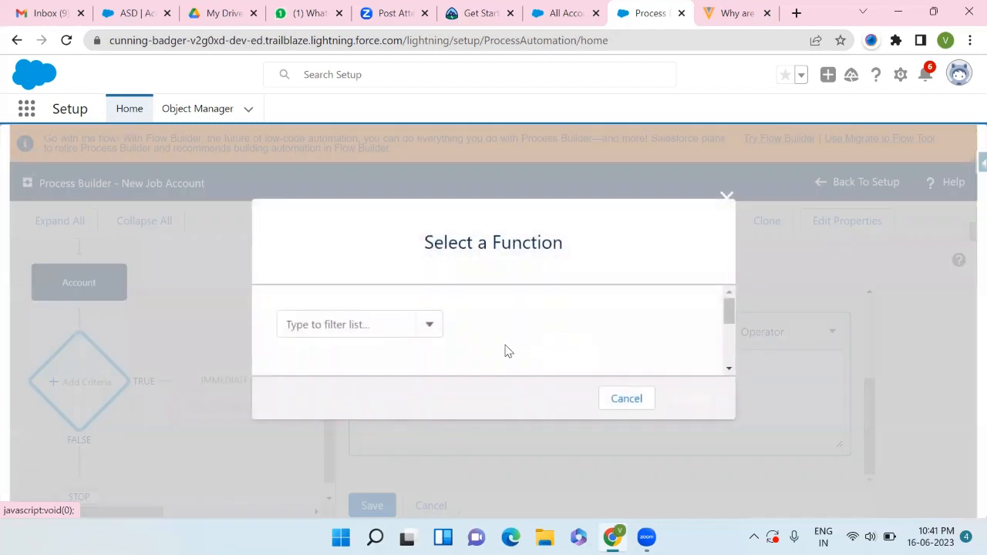
{"action": "left_click", "coordinate": [358, 324]}
{"action": "scroll", "coordinate": [344, 418], "scroll_direction": "down", "scroll_amount": 1}
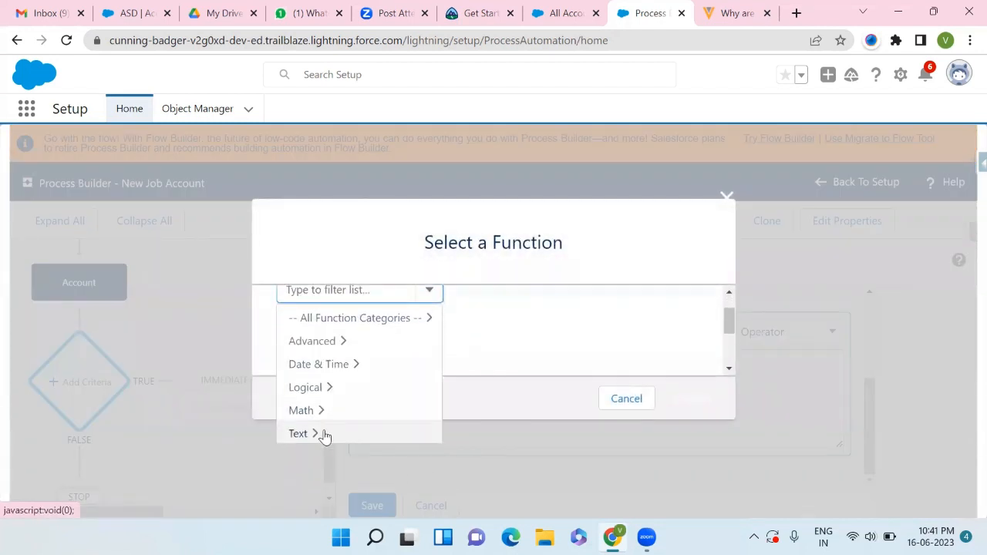
{"action": "scroll", "coordinate": [369, 418], "scroll_direction": "down", "scroll_amount": 2}
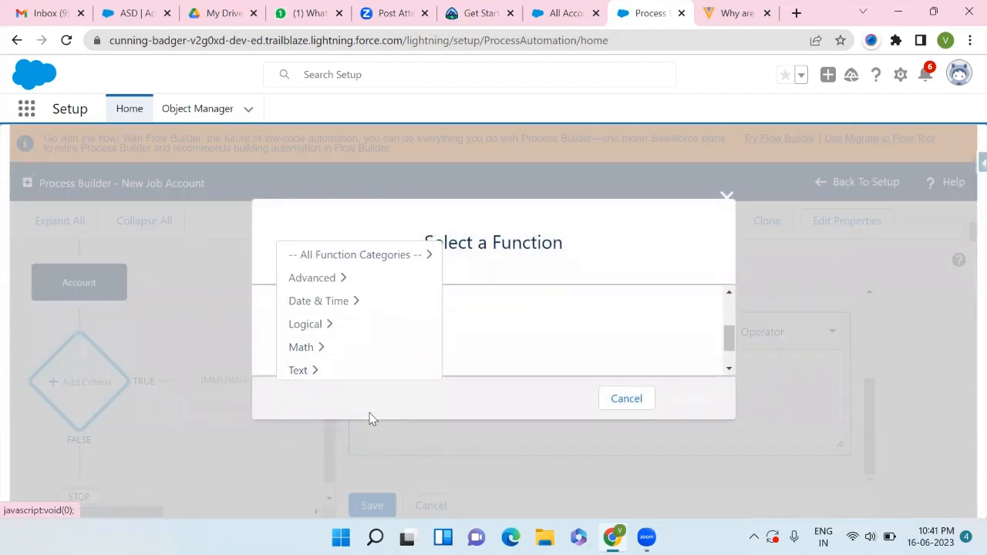
{"action": "left_click", "coordinate": [627, 398]}
- Append the Equal operator and the value 'a to the formula
{"action": "left_click", "coordinate": [783, 340]}
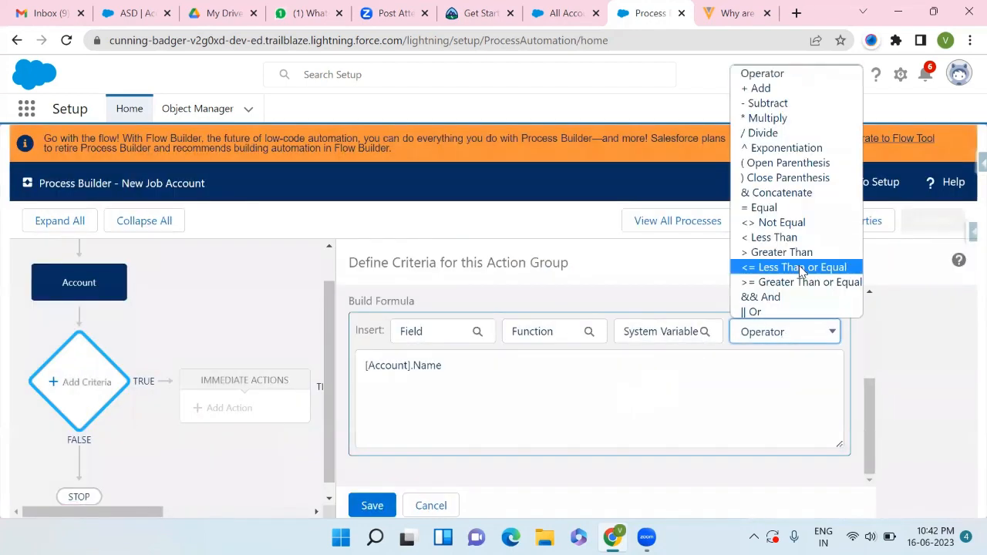
{"action": "left_click", "coordinate": [781, 208]}
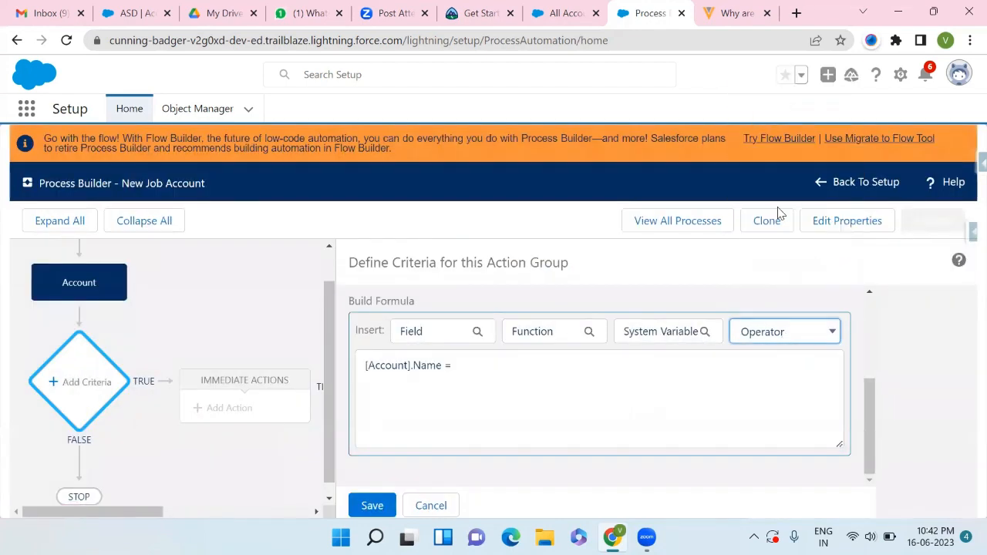
{"action": "left_click", "coordinate": [543, 366]}
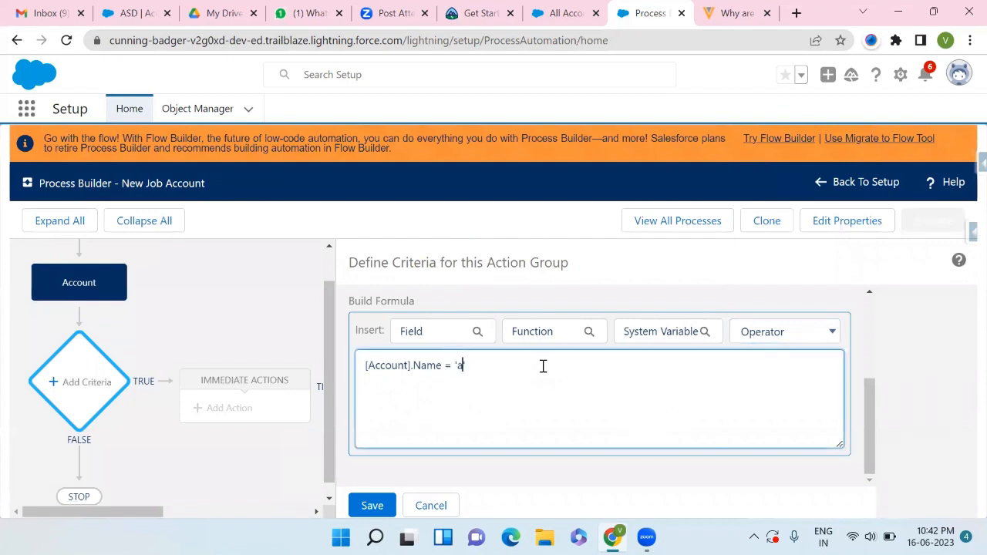
- Switch the criteria back to Conditions are met
{"action": "scroll", "coordinate": [523, 381], "scroll_direction": "up", "scroll_amount": 5}
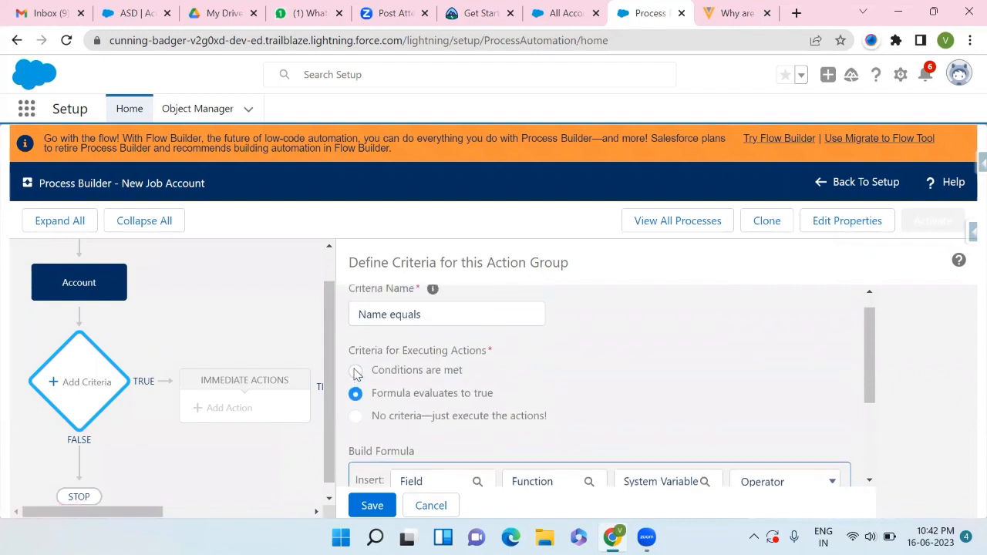
{"action": "left_click", "coordinate": [356, 372]}
- Remove the empty second condition row and save the criteria
{"action": "scroll", "coordinate": [353, 375], "scroll_direction": "down", "scroll_amount": 3}
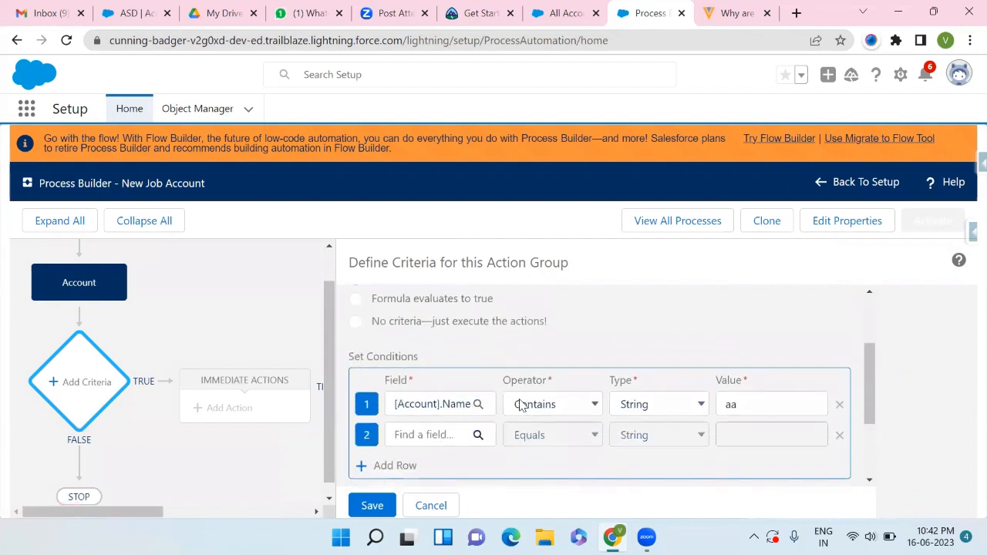
{"action": "scroll", "coordinate": [605, 438], "scroll_direction": "down", "scroll_amount": 3}
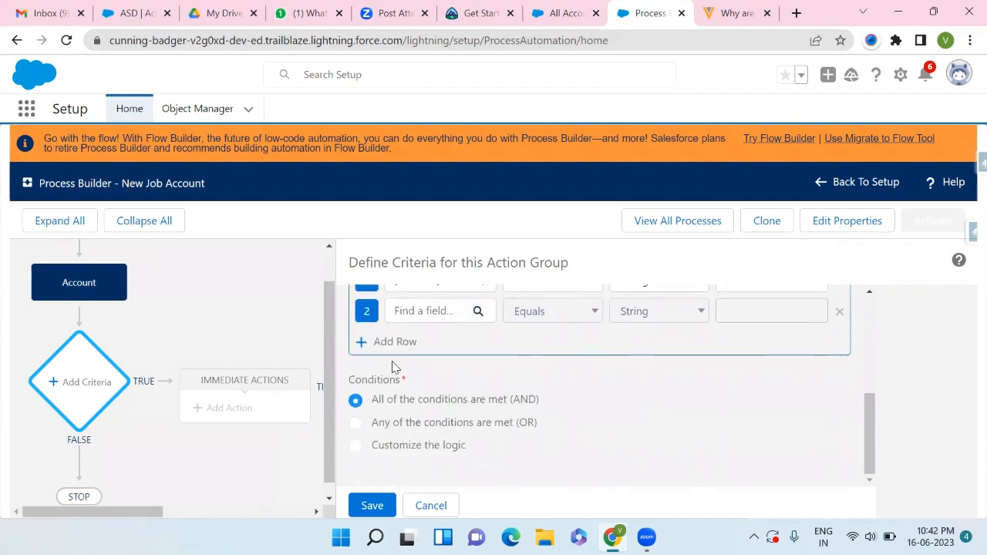
{"action": "scroll", "coordinate": [684, 340], "scroll_direction": "up", "scroll_amount": 1}
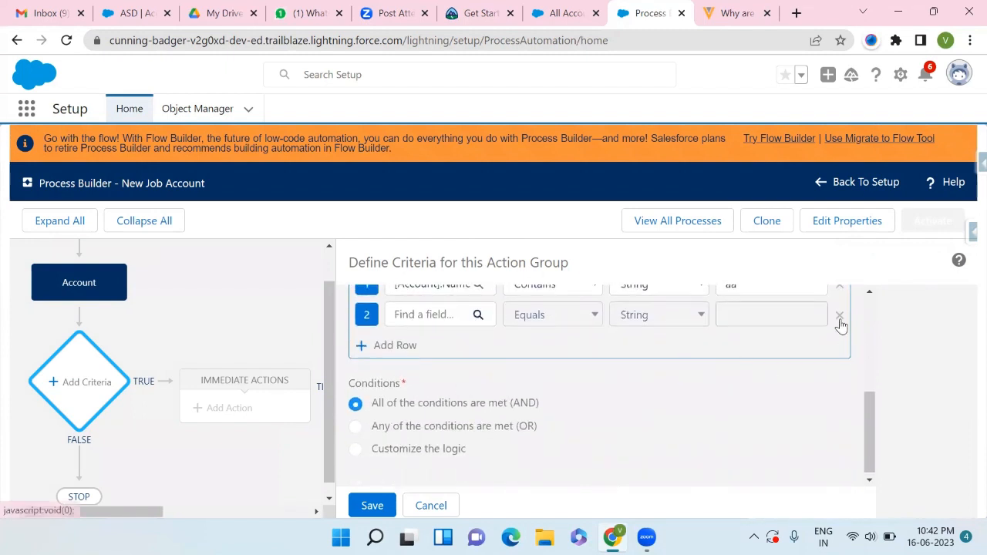
{"action": "left_click", "coordinate": [839, 315]}
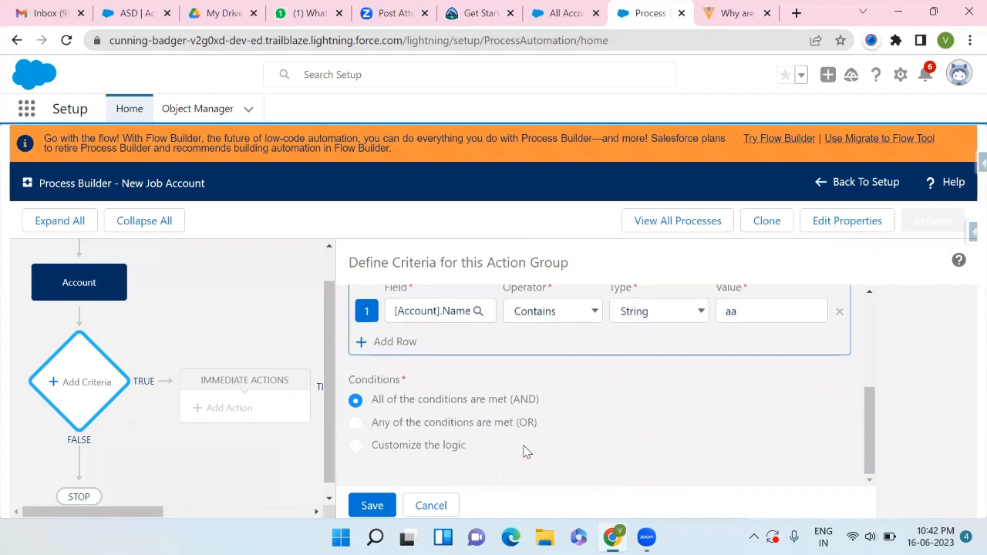
{"action": "left_click", "coordinate": [374, 505]}
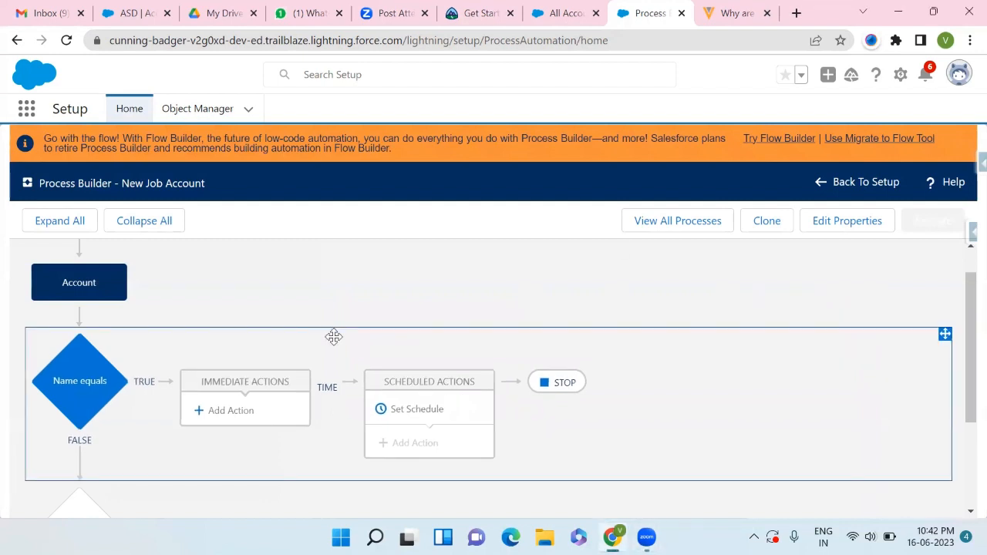
- Add an immediate action to the Name equals criteria and open the action type choices
{"action": "scroll", "coordinate": [332, 336], "scroll_direction": "down", "scroll_amount": 1}
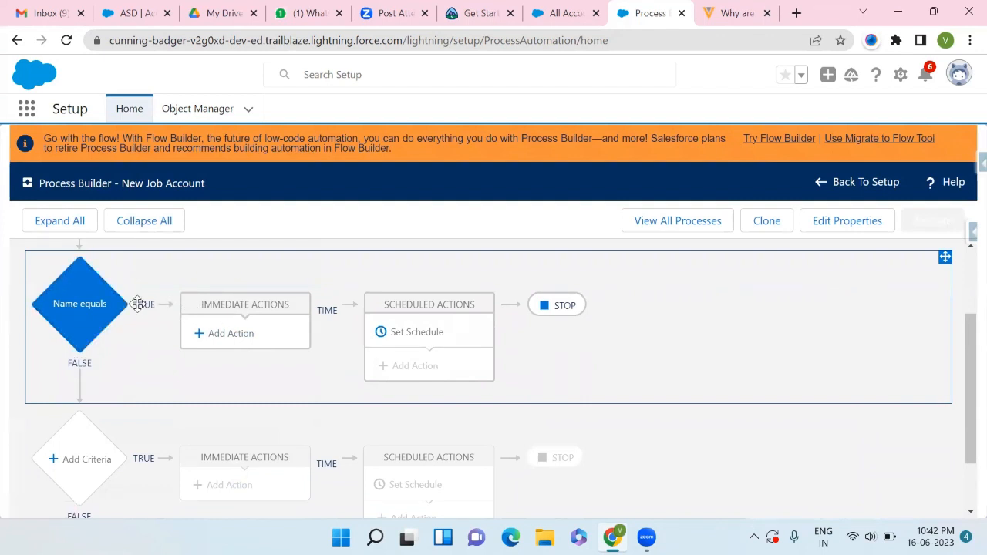
{"action": "left_click", "coordinate": [216, 337]}
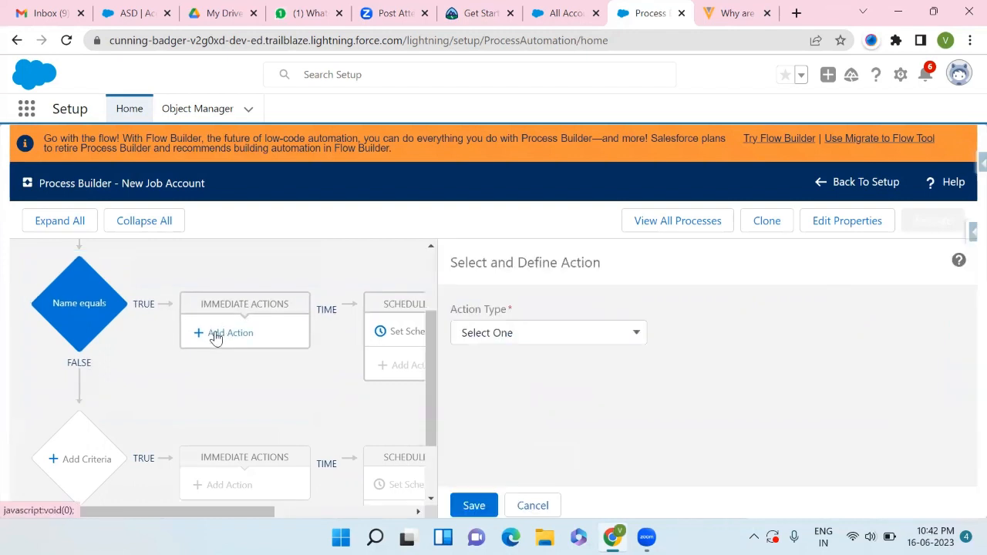
{"action": "left_click", "coordinate": [539, 343]}
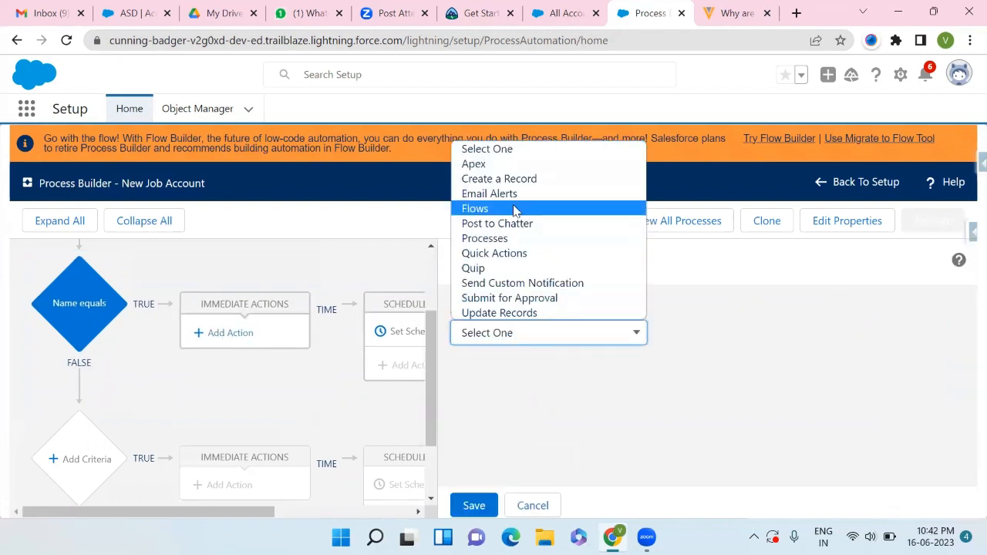
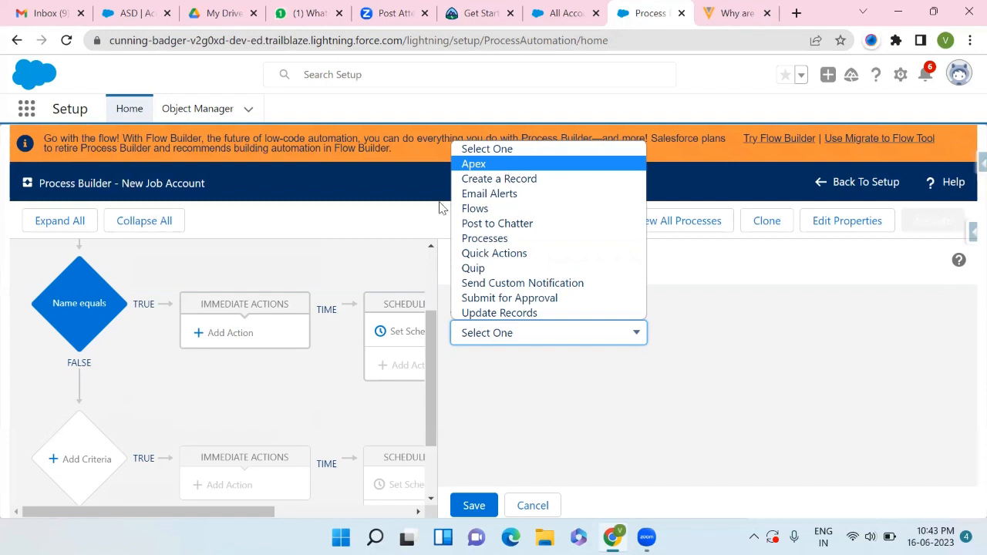
- Set the action type to Update Records and name the action Change the Active field
{"action": "left_click", "coordinate": [504, 314]}
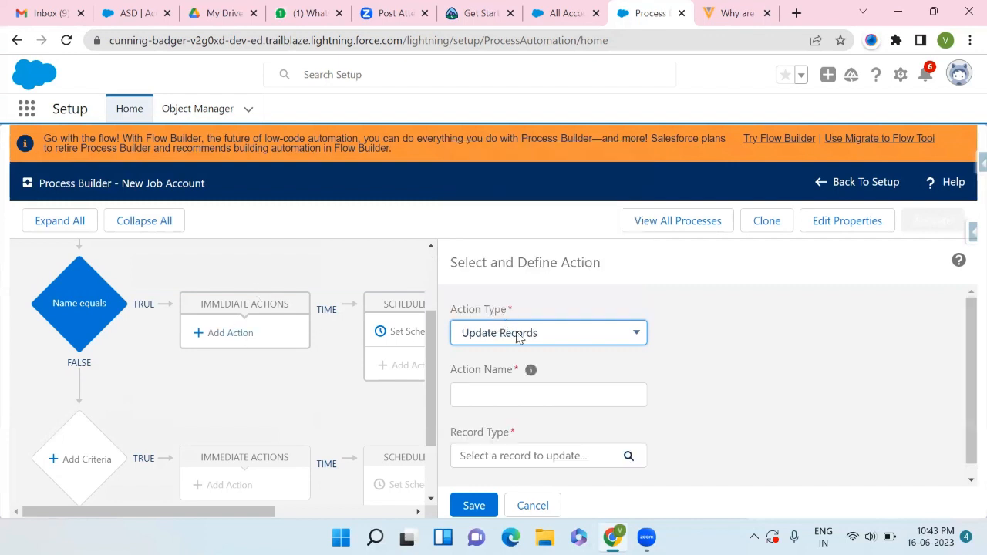
{"action": "left_click", "coordinate": [503, 395]}
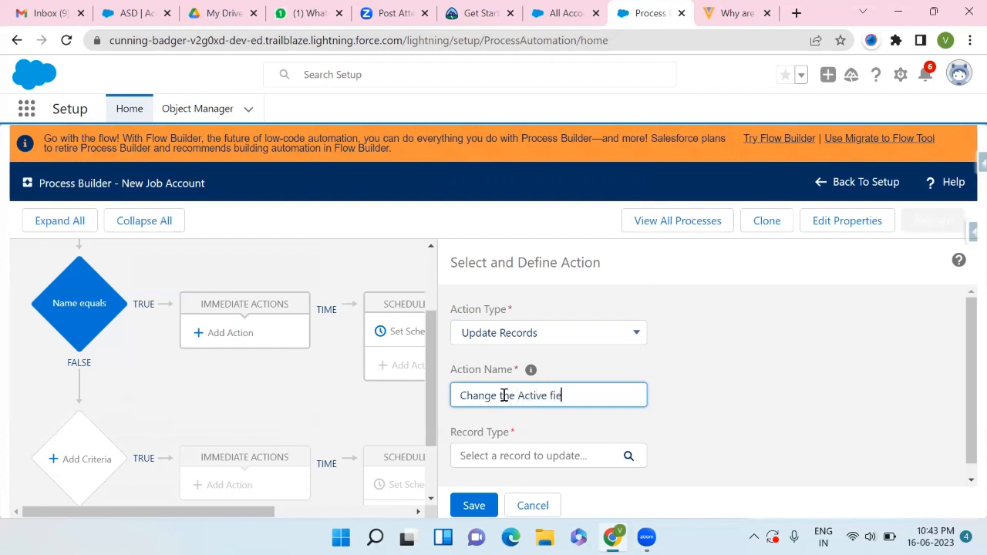
- Choose the Account record that started the process as the record to update
{"action": "left_click", "coordinate": [568, 442]}
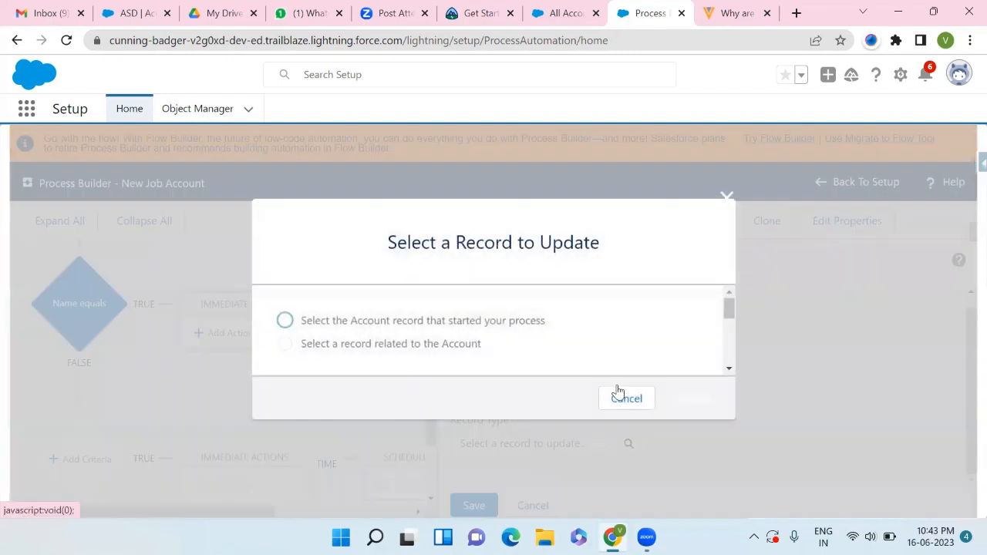
{"action": "left_click", "coordinate": [285, 319]}
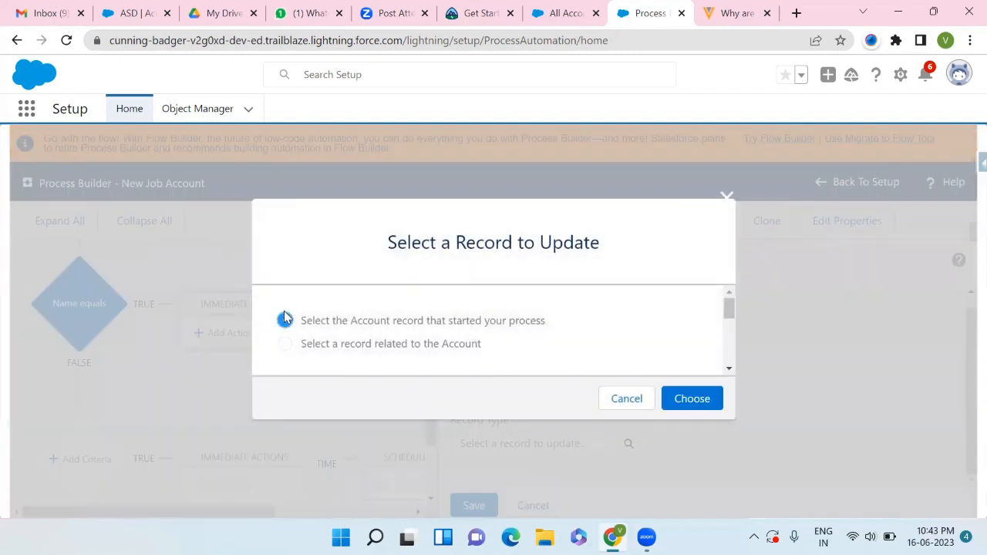
{"action": "left_click", "coordinate": [682, 404]}
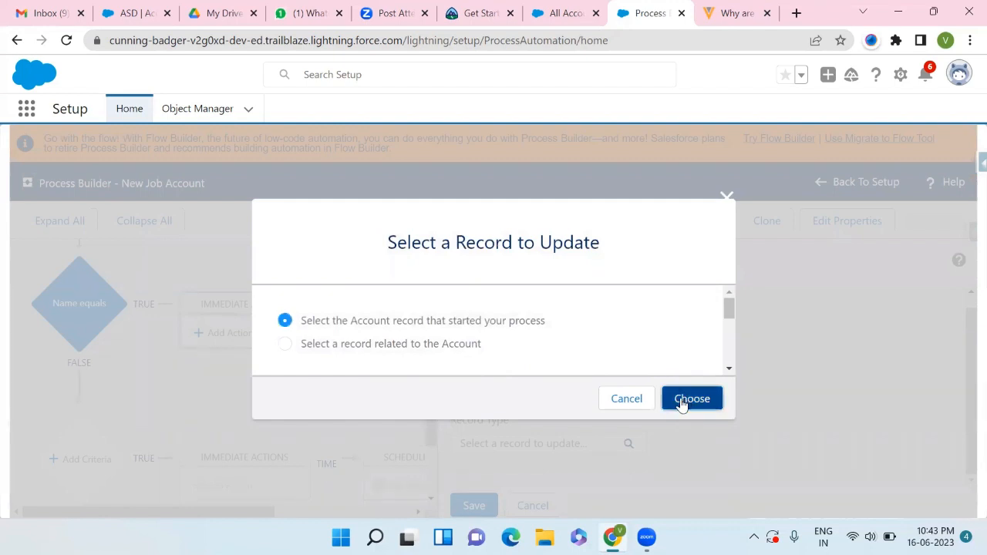
- Try to save the update action
{"action": "scroll", "coordinate": [565, 410], "scroll_direction": "down", "scroll_amount": 1}
{"action": "scroll", "coordinate": [565, 410], "scroll_direction": "down", "scroll_amount": 2}
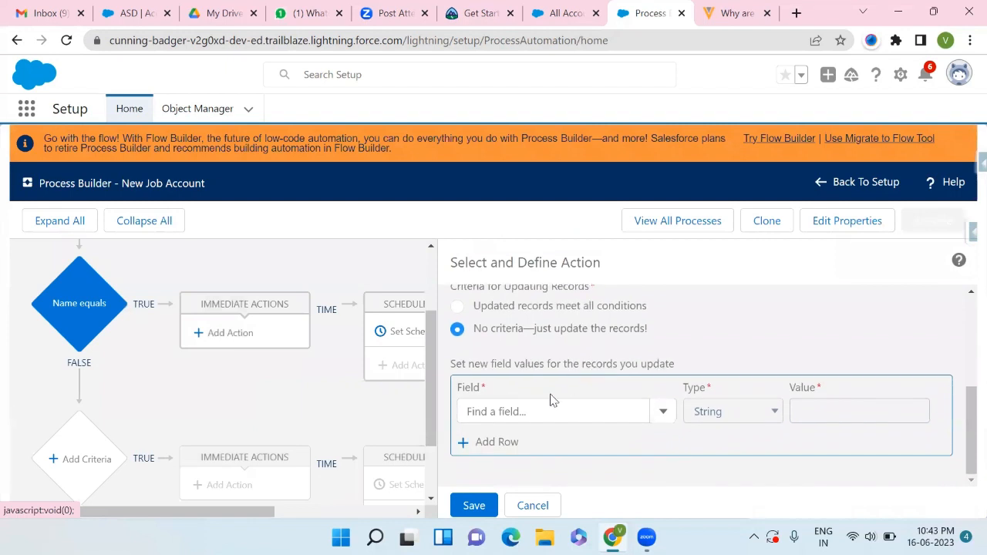
{"action": "left_click", "coordinate": [459, 503]}
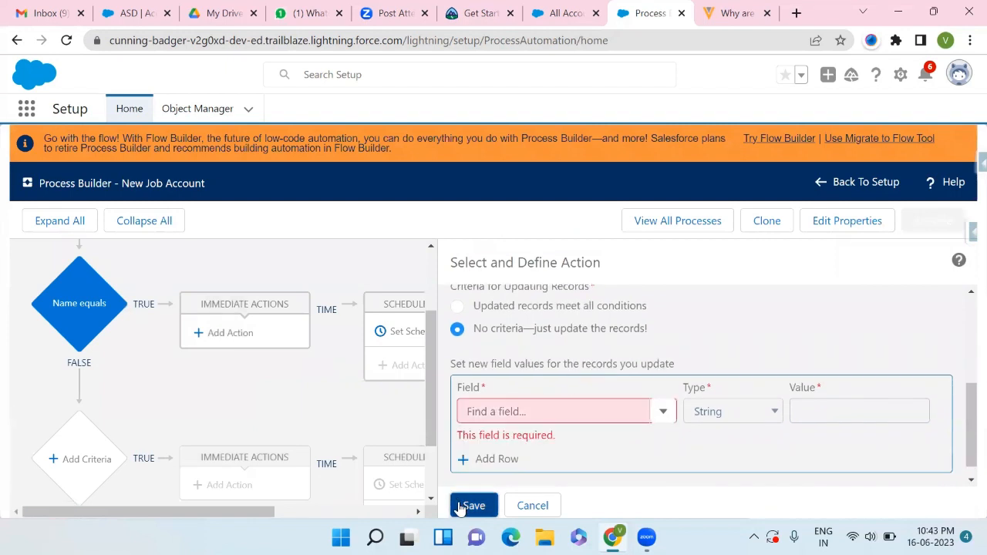
- Pick Active as the field to update for the account record
{"action": "left_click", "coordinate": [591, 411]}
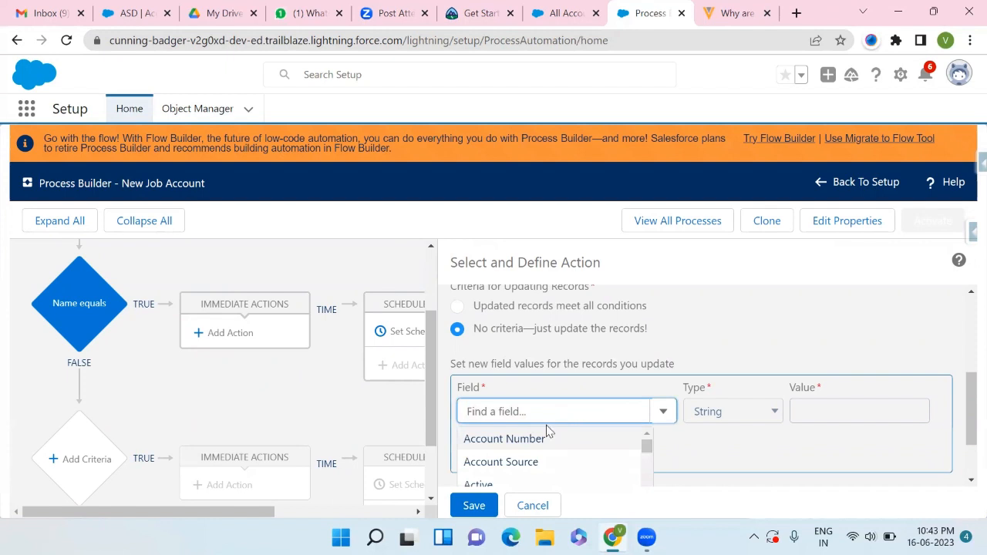
{"action": "scroll", "coordinate": [524, 447], "scroll_direction": "down", "scroll_amount": 1}
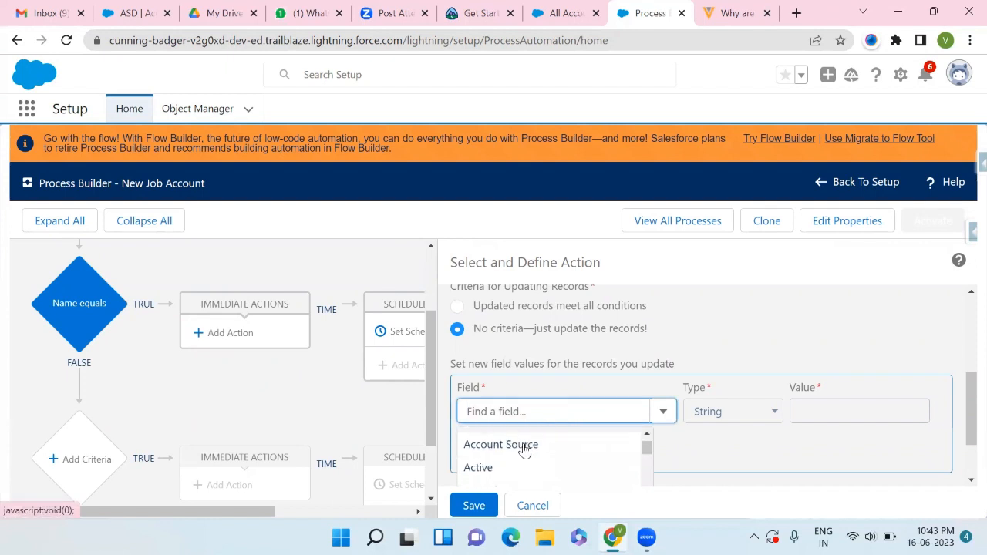
{"action": "scroll", "coordinate": [524, 451], "scroll_direction": "up", "scroll_amount": 1}
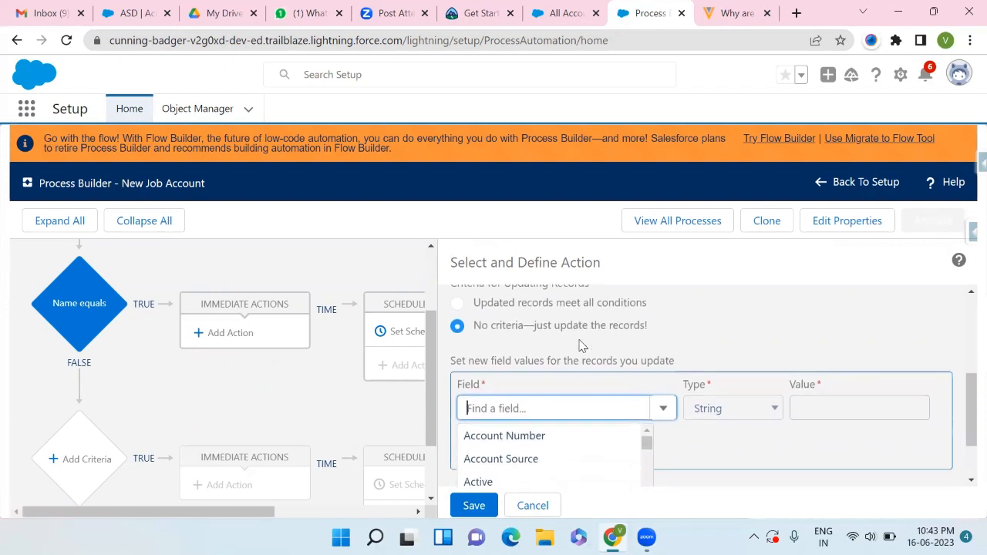
{"action": "scroll", "coordinate": [580, 343], "scroll_direction": "down", "scroll_amount": 1}
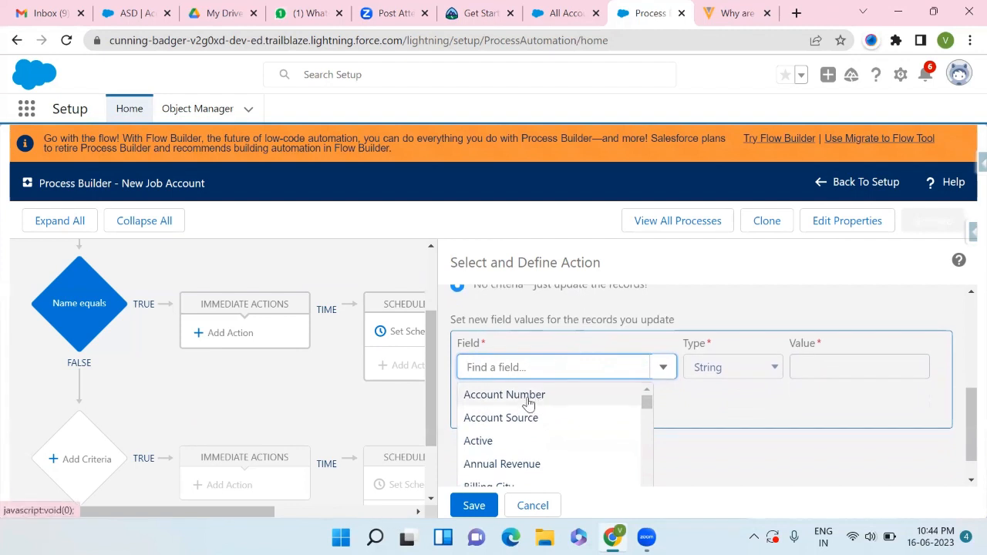
{"action": "scroll", "coordinate": [528, 404], "scroll_direction": "down", "scroll_amount": 1}
{"action": "scroll", "coordinate": [528, 404], "scroll_direction": "up", "scroll_amount": 1}
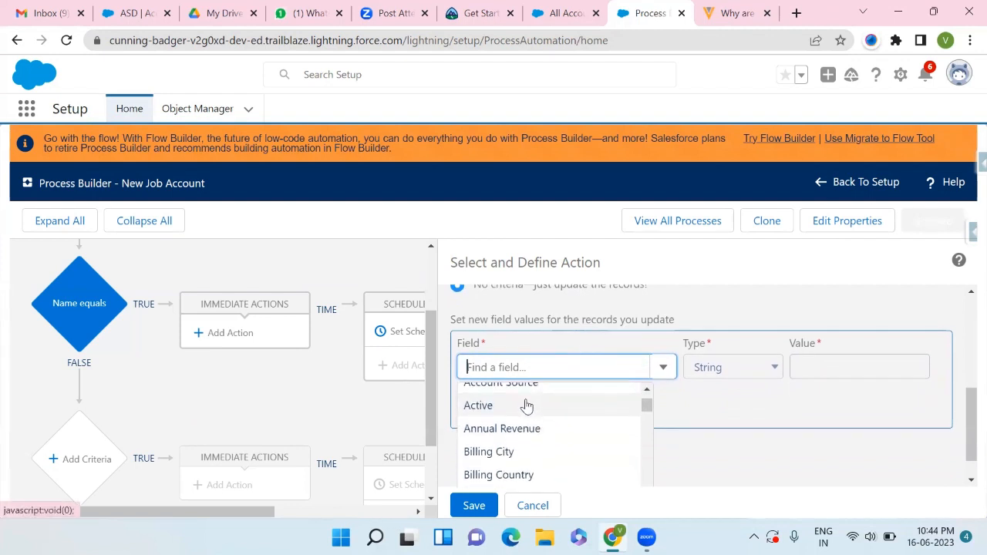
{"action": "scroll", "coordinate": [521, 412], "scroll_direction": "down", "scroll_amount": 5}
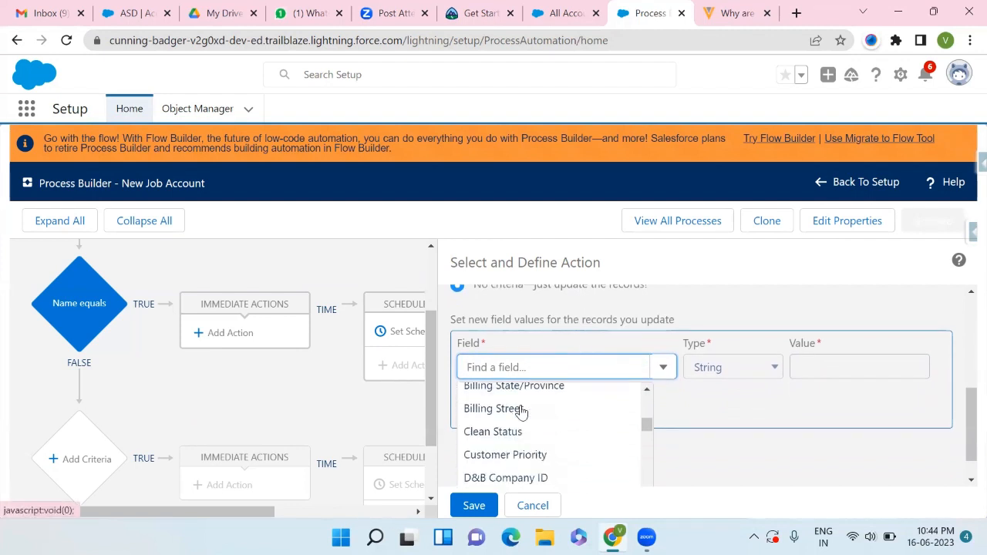
{"action": "scroll", "coordinate": [521, 411], "scroll_direction": "down", "scroll_amount": 4}
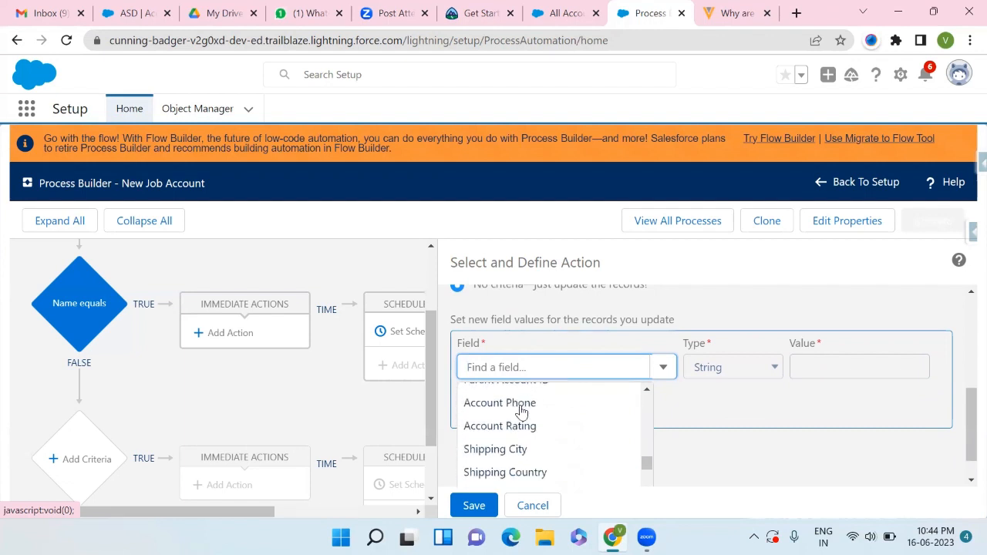
{"action": "scroll", "coordinate": [522, 412], "scroll_direction": "up", "scroll_amount": 7}
{"action": "scroll", "coordinate": [522, 412], "scroll_direction": "up", "scroll_amount": 3}
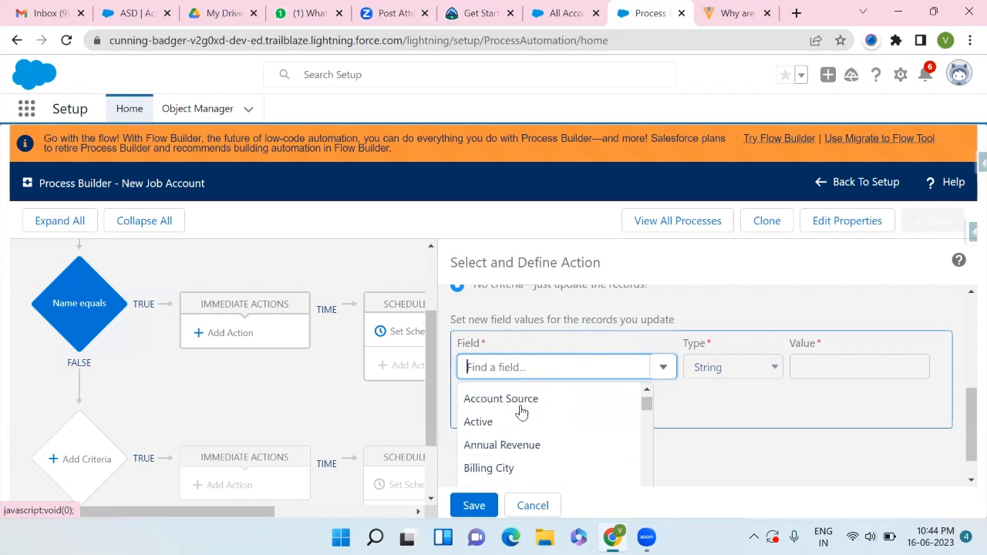
{"action": "left_click", "coordinate": [489, 424]}
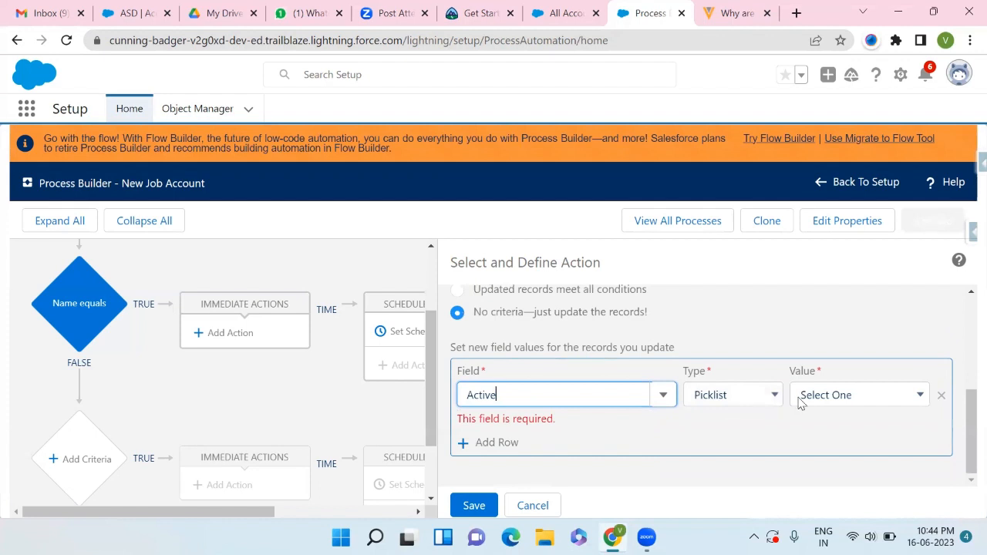
- Set the Active field's picklist value to Yes and save the action
{"action": "left_click", "coordinate": [771, 397]}
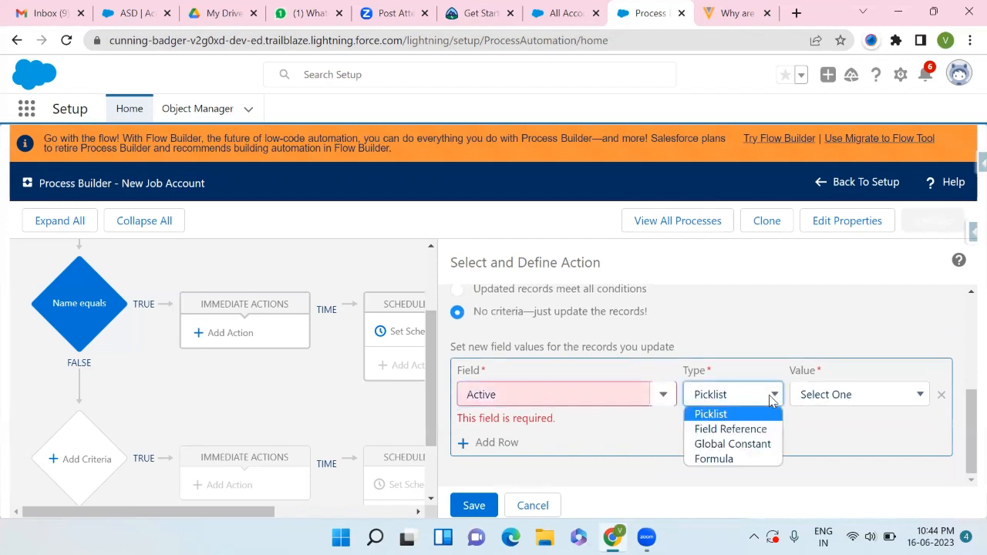
{"action": "left_click", "coordinate": [772, 397]}
{"action": "left_click", "coordinate": [875, 397]}
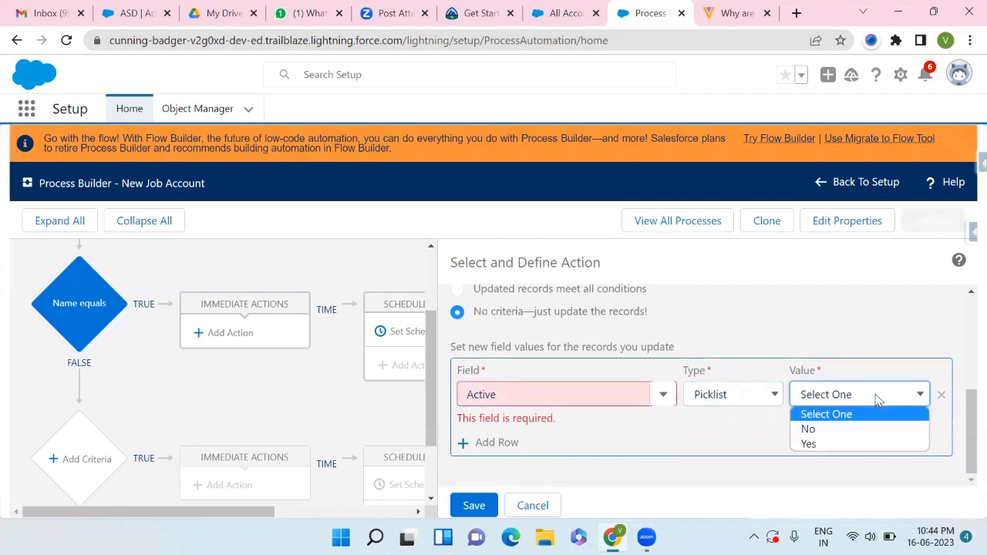
{"action": "left_click", "coordinate": [827, 445]}
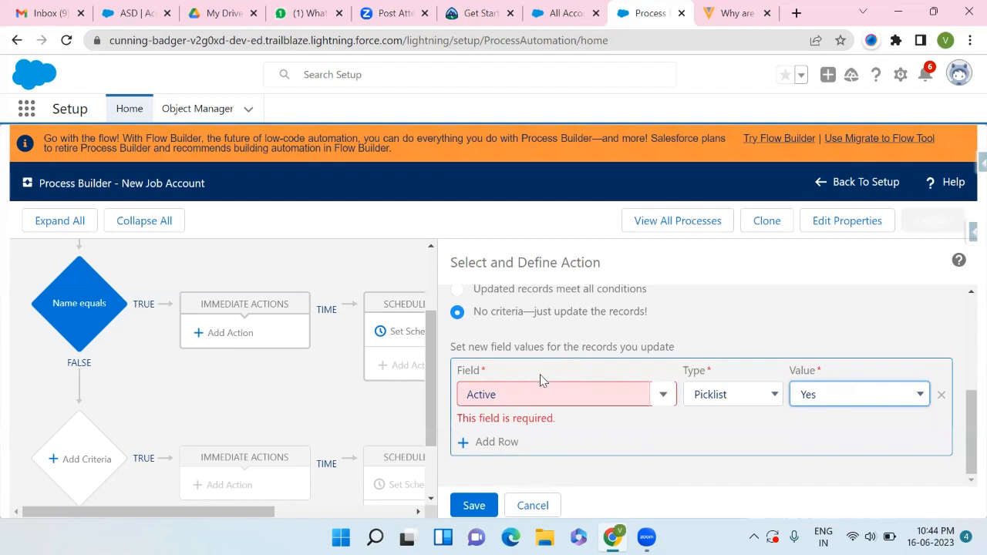
{"action": "scroll", "coordinate": [540, 380], "scroll_direction": "up", "scroll_amount": 2}
{"action": "scroll", "coordinate": [540, 380], "scroll_direction": "down", "scroll_amount": 1}
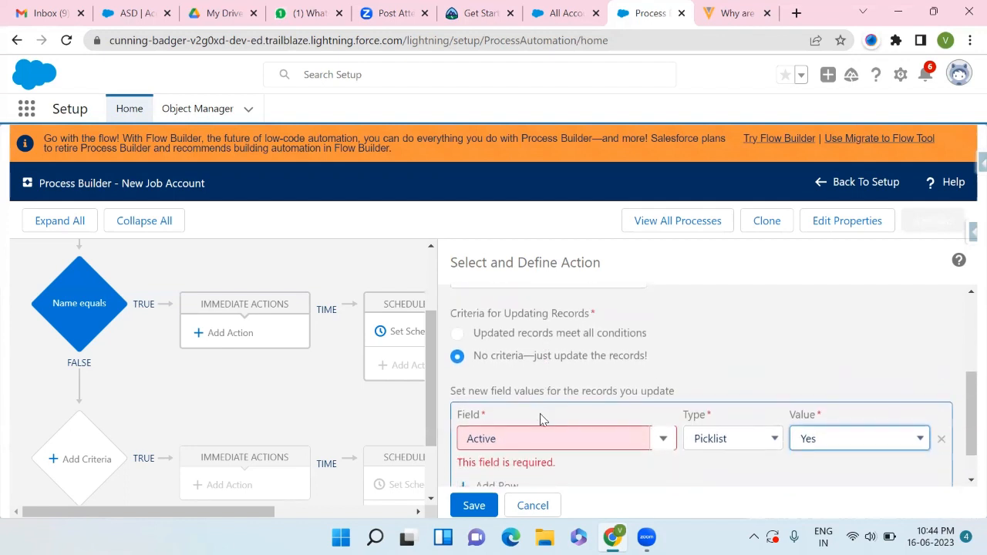
{"action": "scroll", "coordinate": [540, 418], "scroll_direction": "down", "scroll_amount": 1}
{"action": "left_click", "coordinate": [470, 506]}
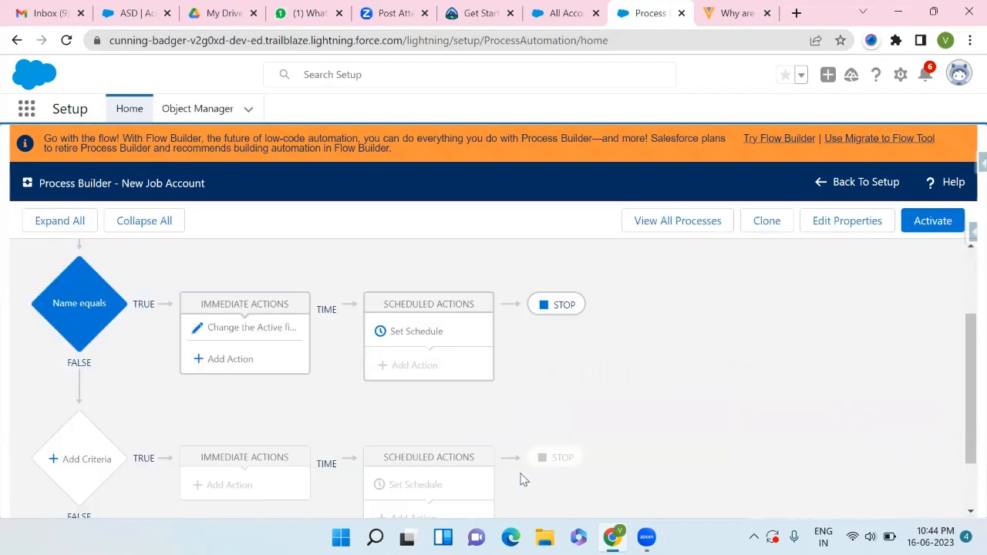
- Activate the New Job Account process and confirm the activation
{"action": "scroll", "coordinate": [562, 429], "scroll_direction": "down", "scroll_amount": 1}
{"action": "scroll", "coordinate": [429, 380], "scroll_direction": "up", "scroll_amount": 1}
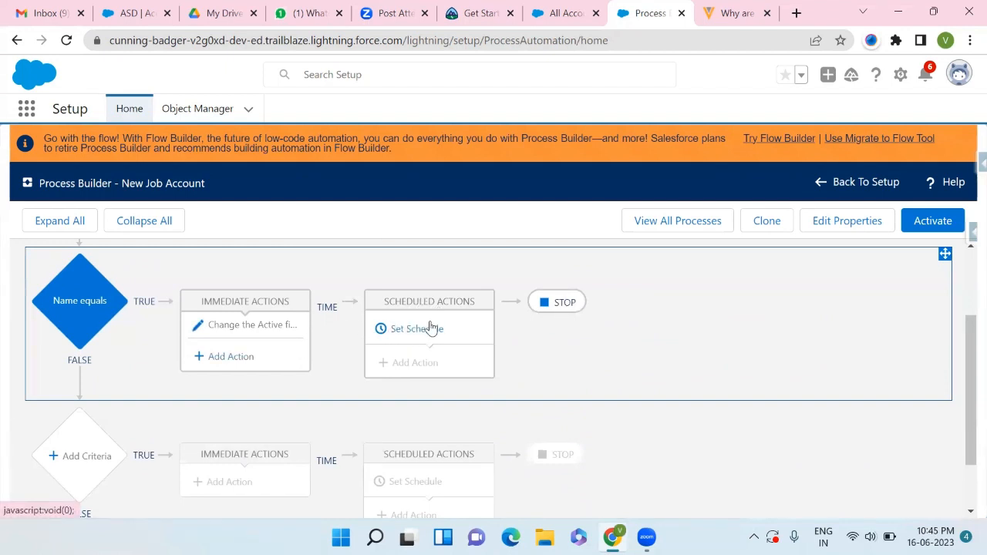
{"action": "scroll", "coordinate": [147, 370], "scroll_direction": "down", "scroll_amount": 1}
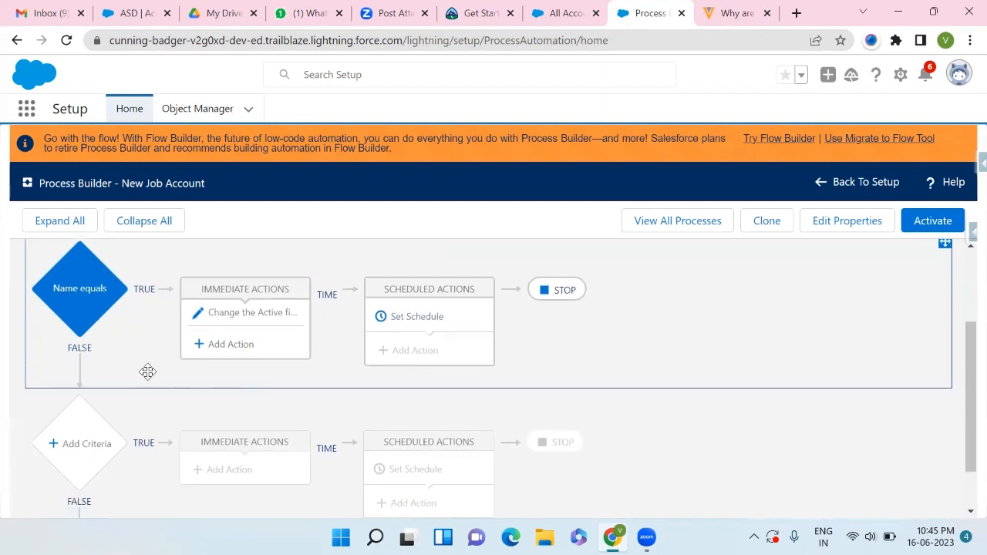
{"action": "scroll", "coordinate": [84, 438], "scroll_direction": "down", "scroll_amount": 1}
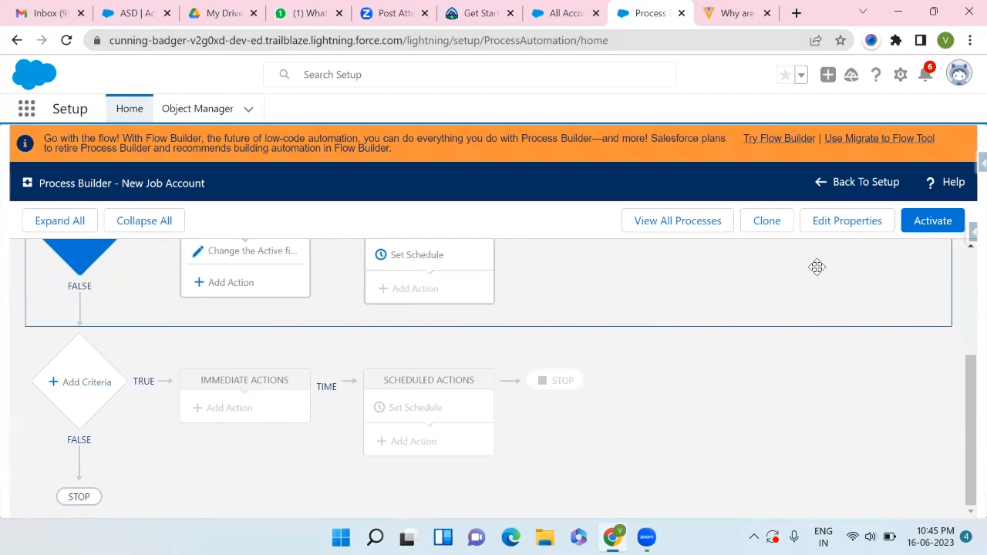
{"action": "scroll", "coordinate": [720, 354], "scroll_direction": "up", "scroll_amount": 3}
{"action": "scroll", "coordinate": [720, 353], "scroll_direction": "up", "scroll_amount": 2}
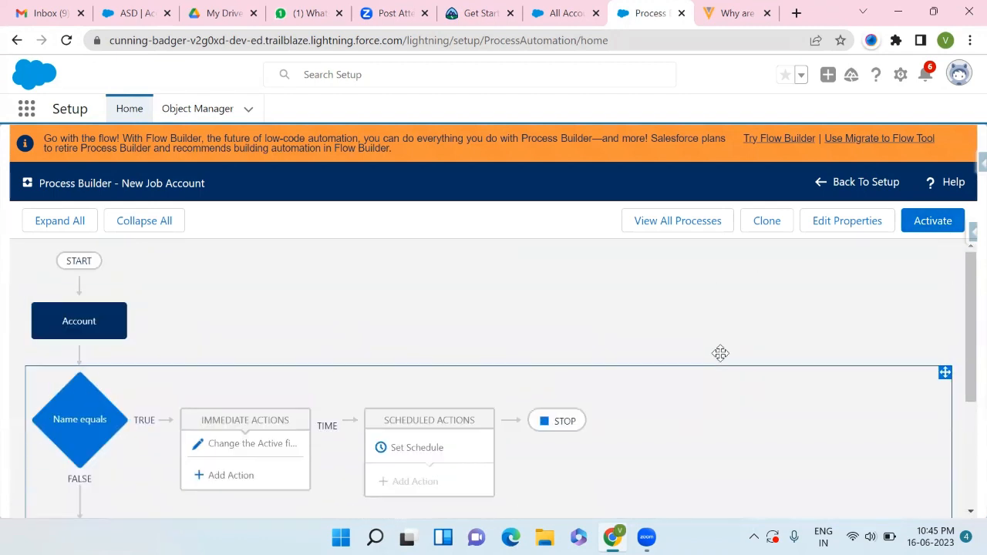
{"action": "left_click", "coordinate": [918, 229]}
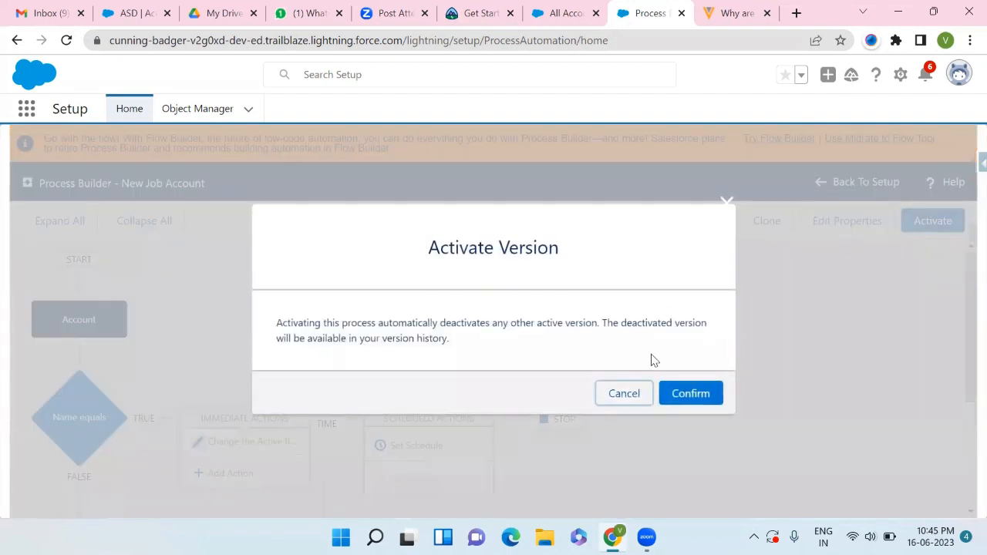
{"action": "left_click", "coordinate": [683, 391]}
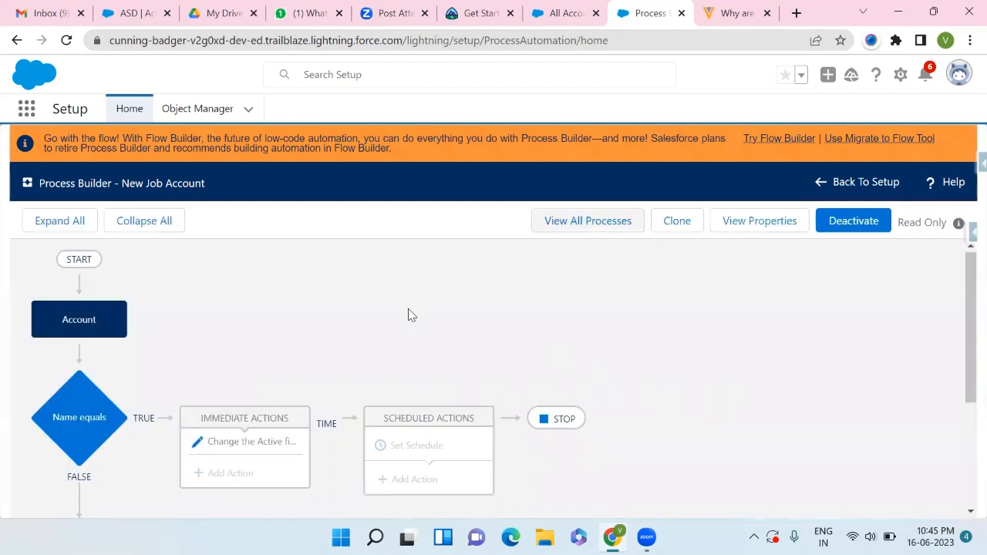
{"action": "scroll", "coordinate": [397, 322], "scroll_direction": "down", "scroll_amount": 1}
{"action": "scroll", "coordinate": [395, 323], "scroll_direction": "down", "scroll_amount": 3}
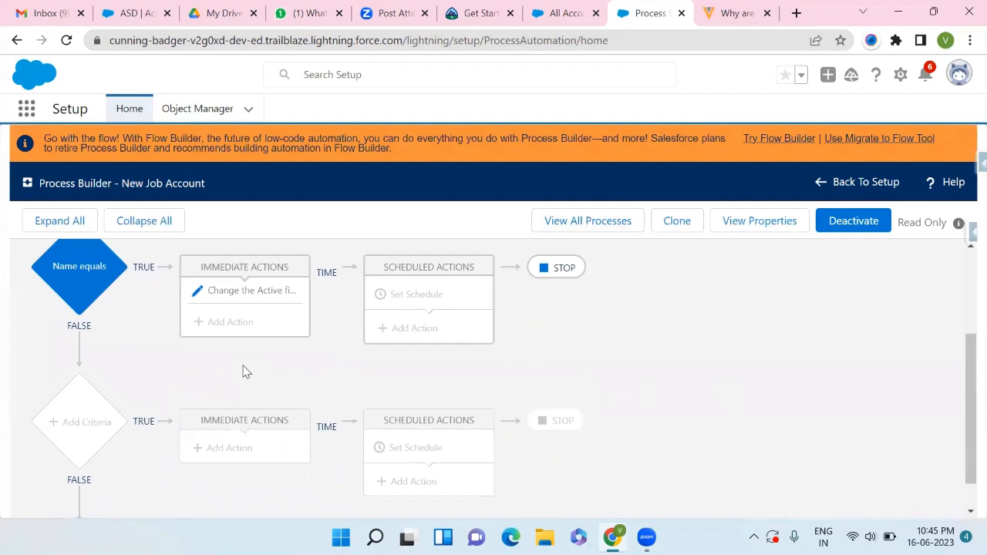
{"action": "scroll", "coordinate": [243, 371], "scroll_direction": "up", "scroll_amount": 4}
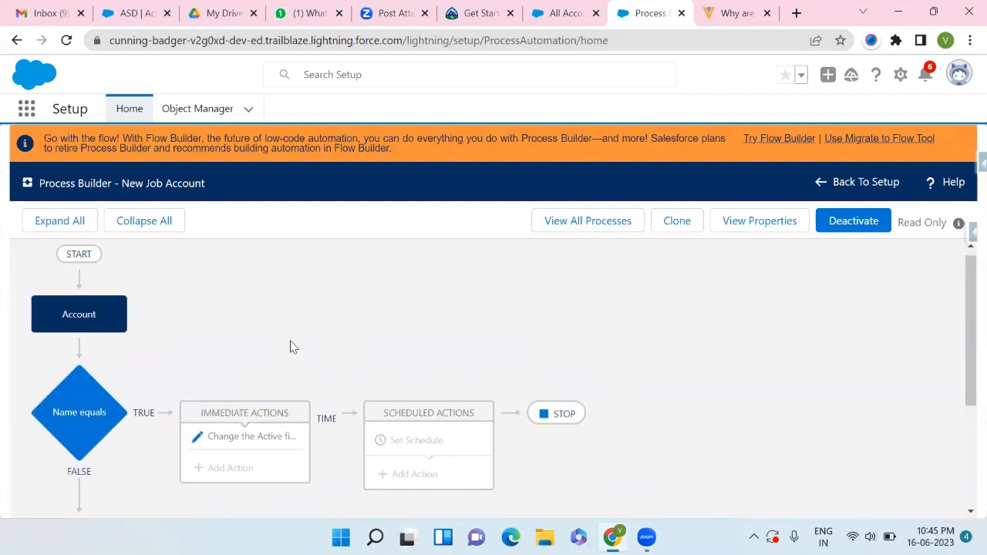
- Switch to the Accounts tab and create and save a new account named ABaaC
{"action": "left_click", "coordinate": [563, 13]}
{"action": "left_click", "coordinate": [793, 164]}
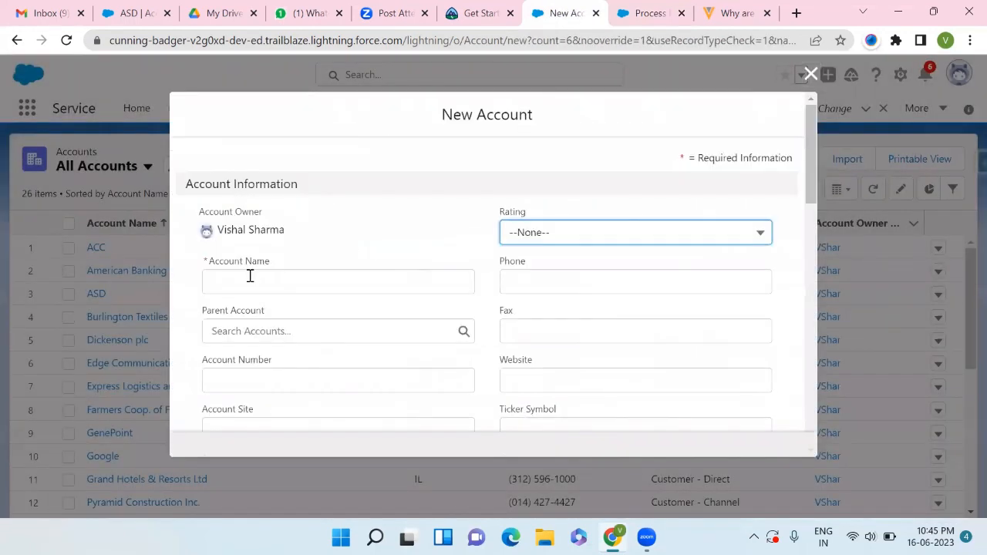
{"action": "left_click", "coordinate": [250, 276]}
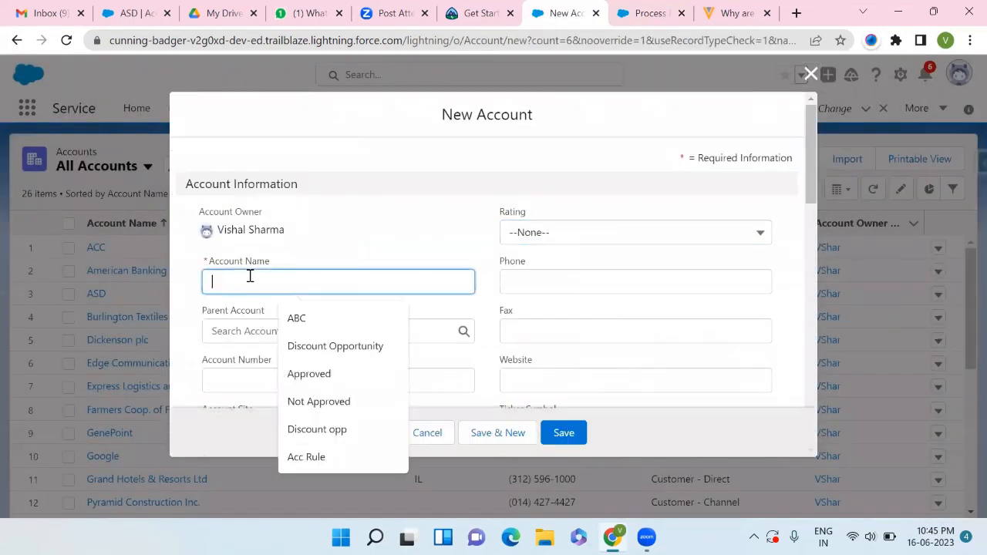
{"action": "type", "text": "ABaaC"}
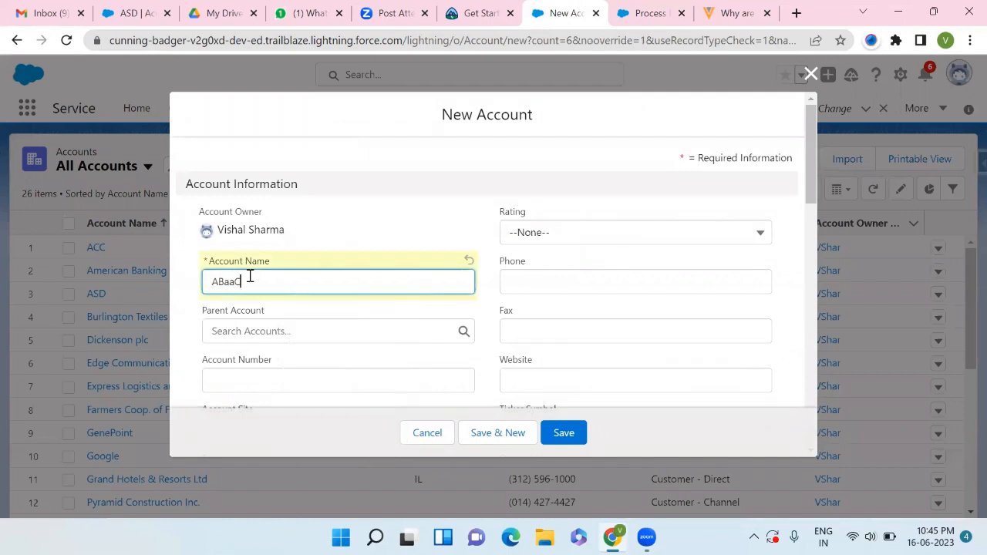
{"action": "scroll", "coordinate": [249, 280], "scroll_direction": "down", "scroll_amount": 8}
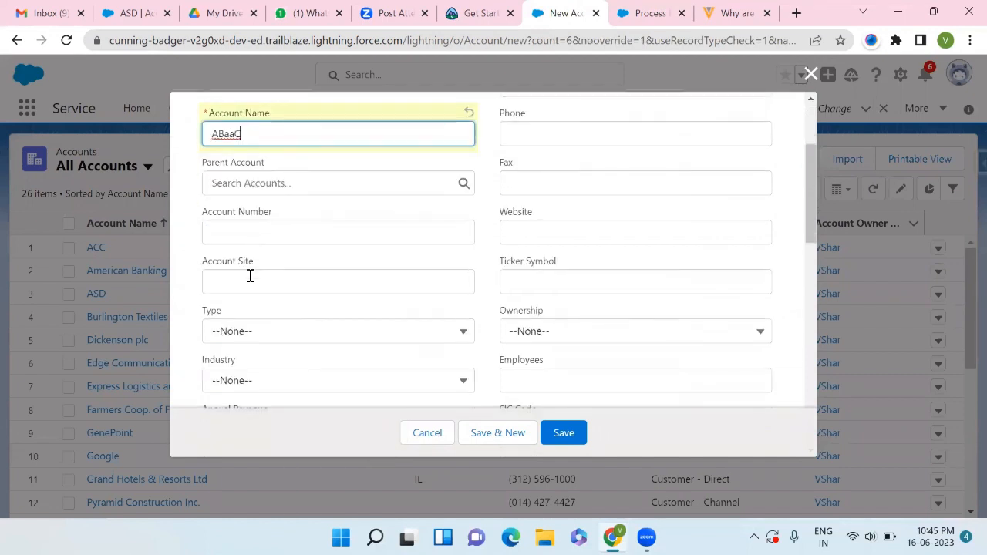
{"action": "scroll", "coordinate": [249, 281], "scroll_direction": "down", "scroll_amount": 4}
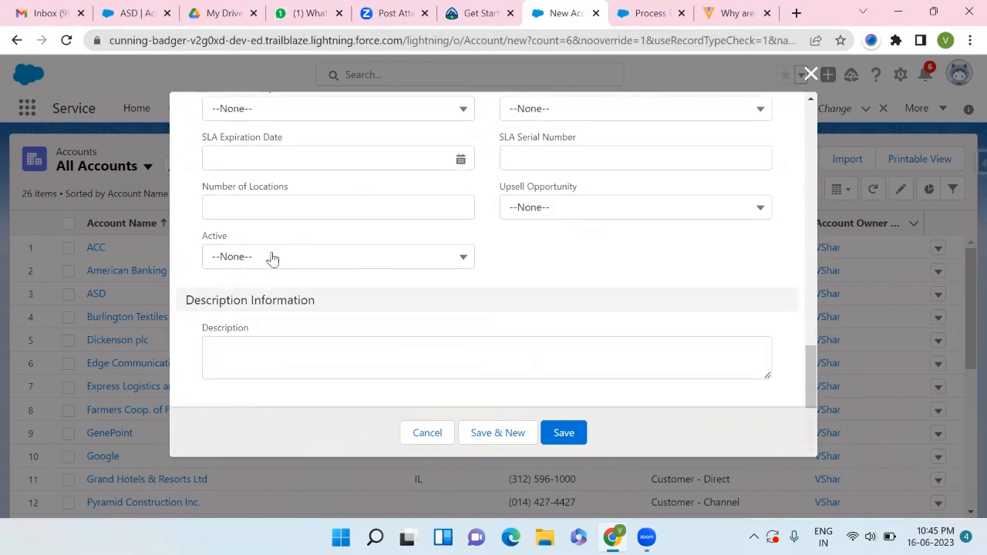
{"action": "left_click", "coordinate": [563, 433]}
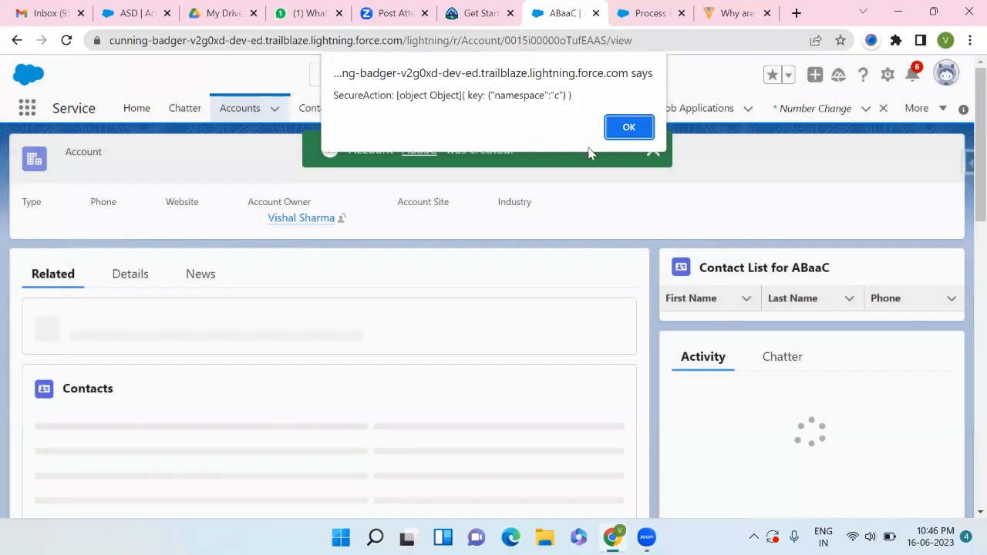
- Dismiss the alert and examine the new account's details, including its Active field
{"action": "key", "text": "Return"}
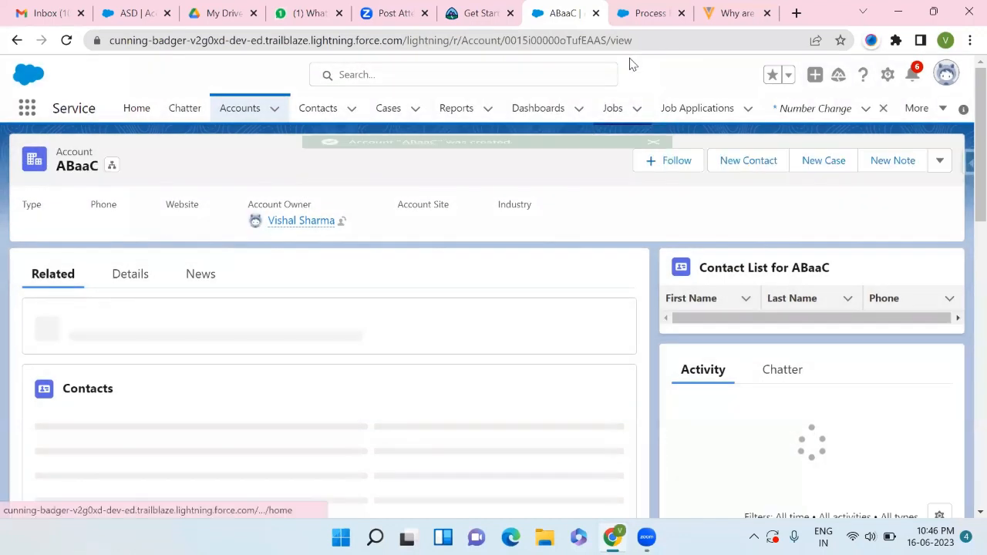
{"action": "scroll", "coordinate": [310, 334], "scroll_direction": "down", "scroll_amount": 1}
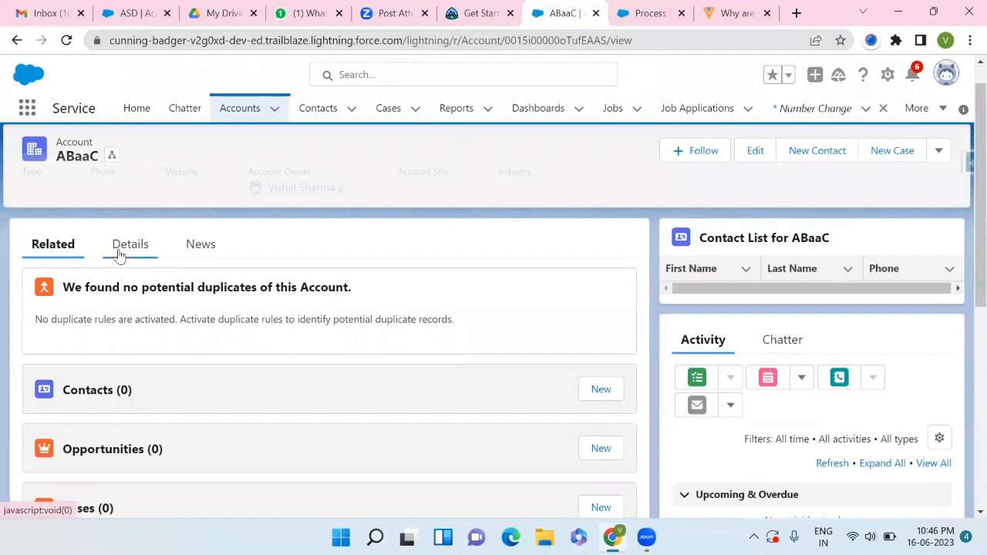
{"action": "left_click", "coordinate": [118, 245]}
{"action": "scroll", "coordinate": [106, 365], "scroll_direction": "down", "scroll_amount": 3}
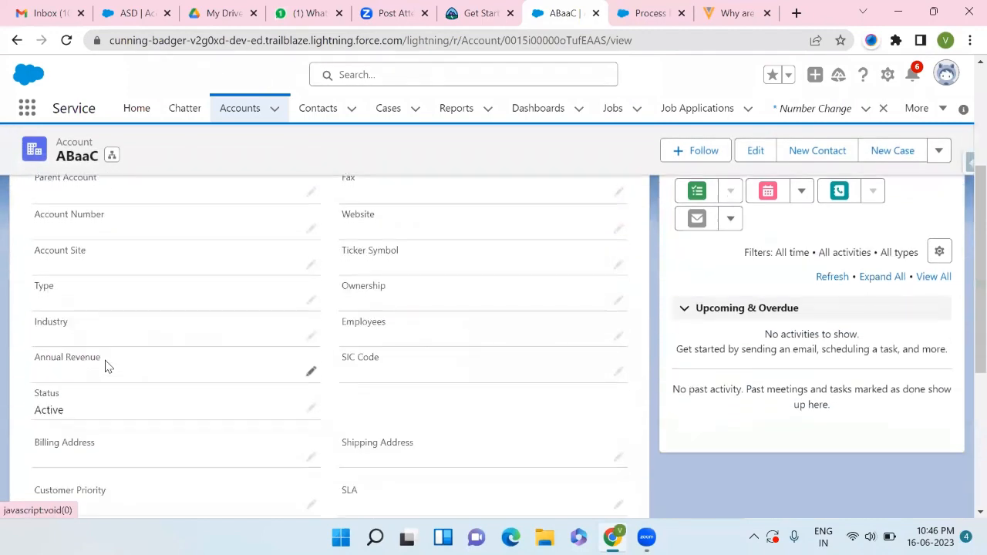
{"action": "scroll", "coordinate": [105, 366], "scroll_direction": "down", "scroll_amount": 4}
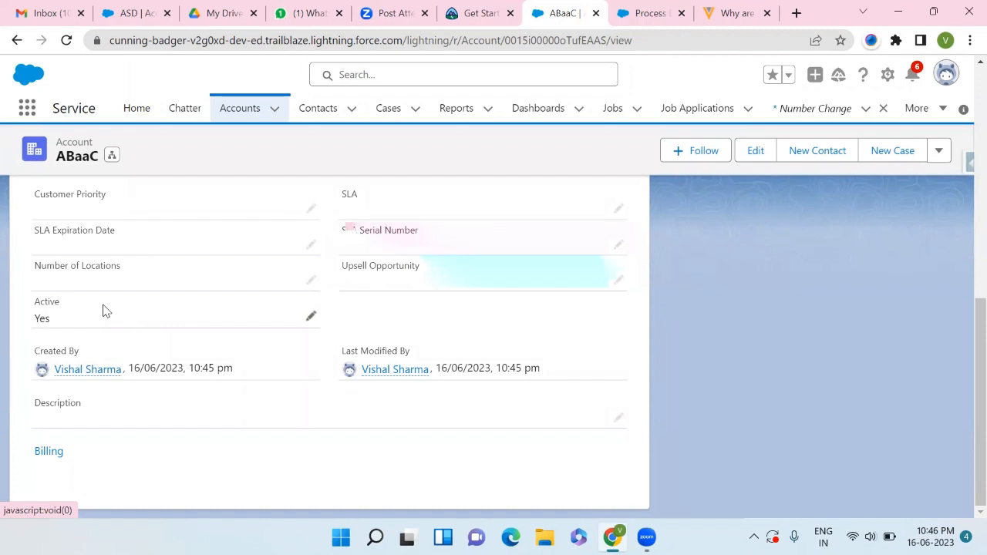
{"action": "scroll", "coordinate": [105, 310], "scroll_direction": "up", "scroll_amount": 3}
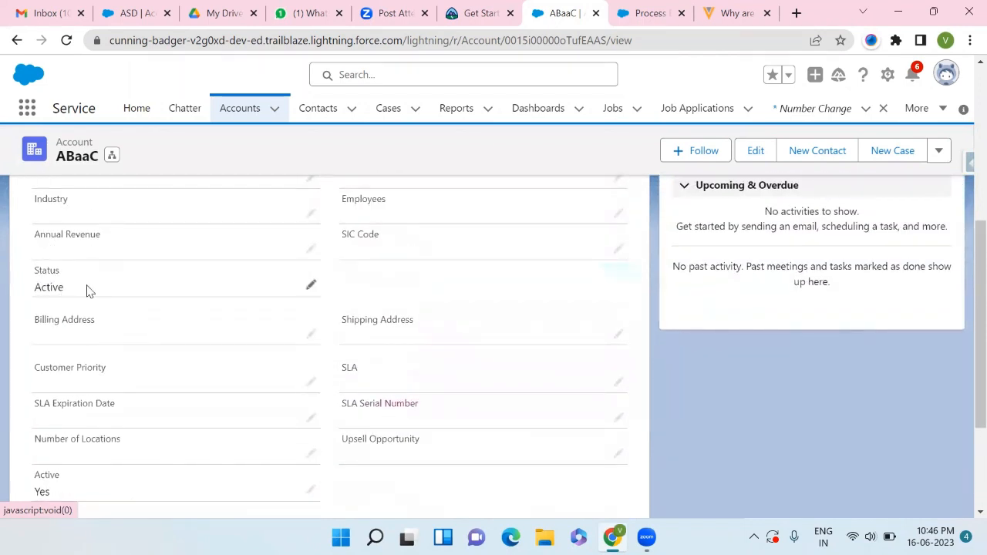
{"action": "scroll", "coordinate": [90, 291], "scroll_direction": "up", "scroll_amount": 1}
{"action": "scroll", "coordinate": [41, 308], "scroll_direction": "up", "scroll_amount": 3}
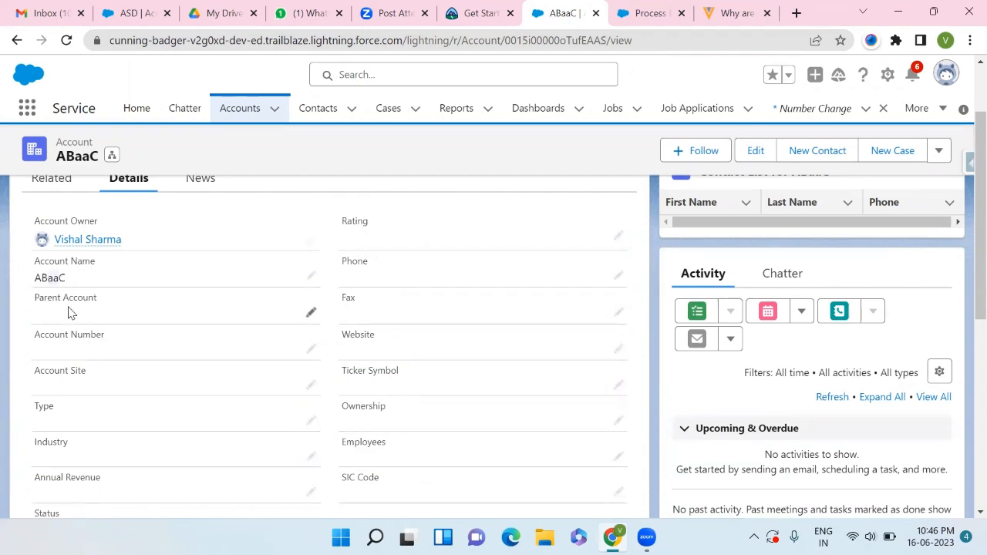
{"action": "scroll", "coordinate": [69, 311], "scroll_direction": "down", "scroll_amount": 5}
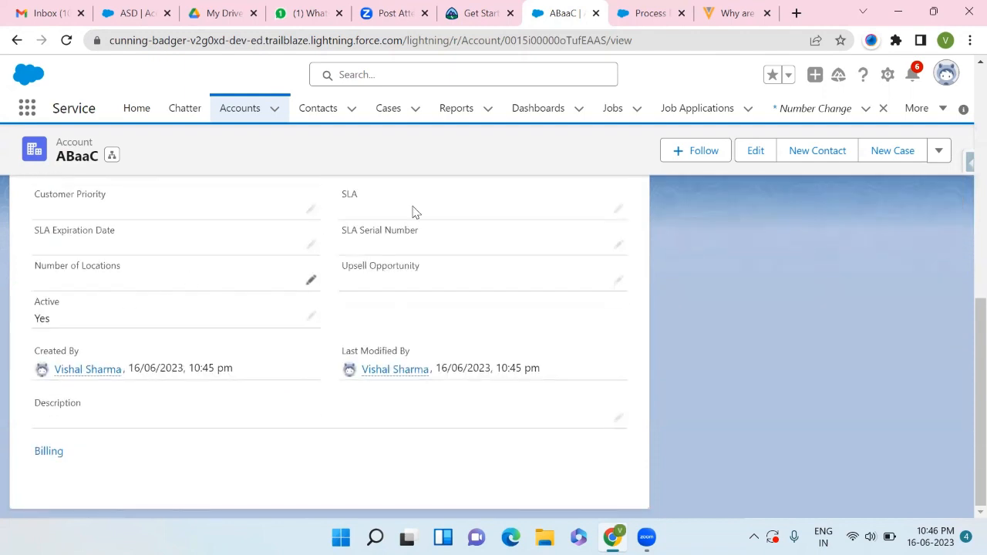
- Switch back to the Process Builder tab and review the New Job Account process diagram
{"action": "left_click", "coordinate": [642, 16]}
{"action": "scroll", "coordinate": [308, 358], "scroll_direction": "down", "scroll_amount": 2}
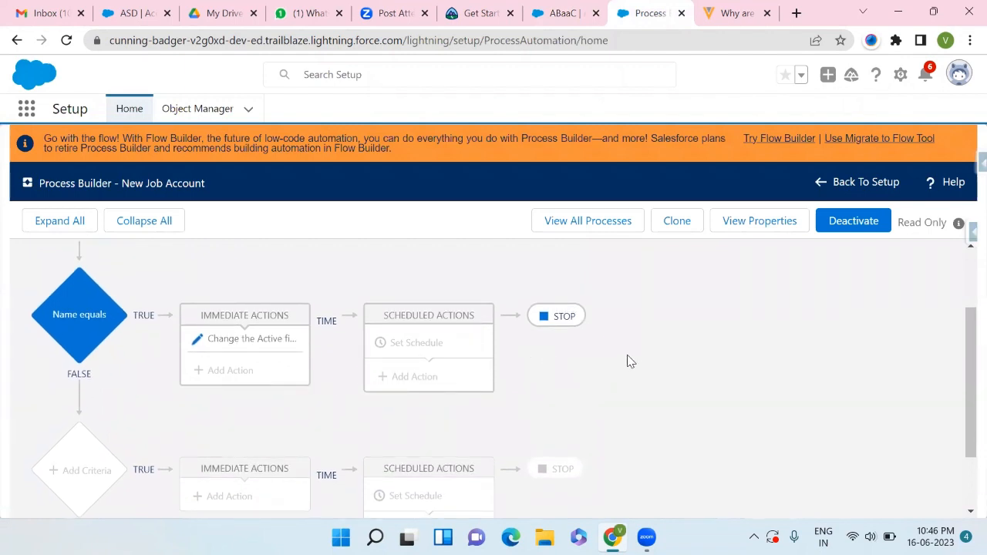
{"action": "scroll", "coordinate": [631, 362], "scroll_direction": "down", "scroll_amount": 1}
{"action": "scroll", "coordinate": [631, 362], "scroll_direction": "up", "scroll_amount": 2}
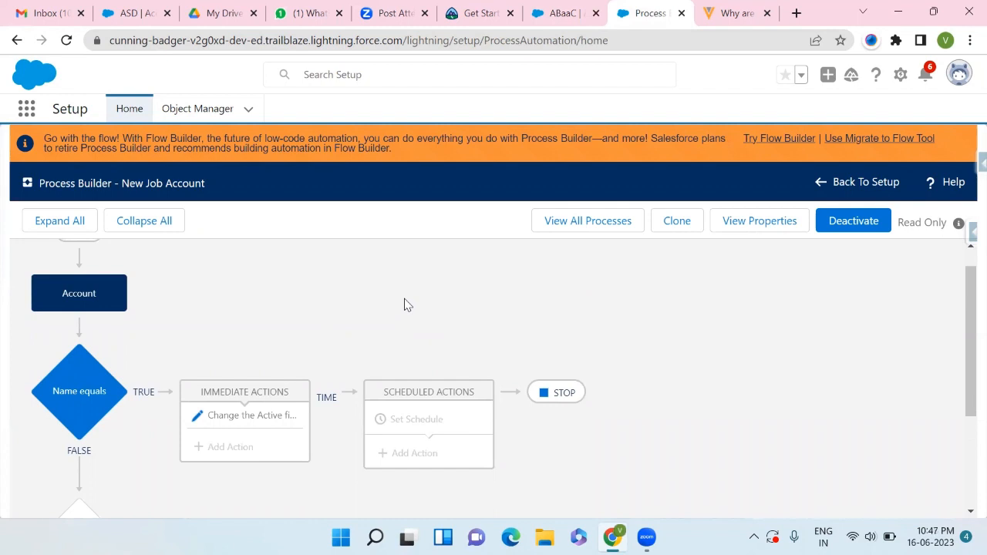
{"action": "scroll", "coordinate": [406, 305], "scroll_direction": "down", "scroll_amount": 3}
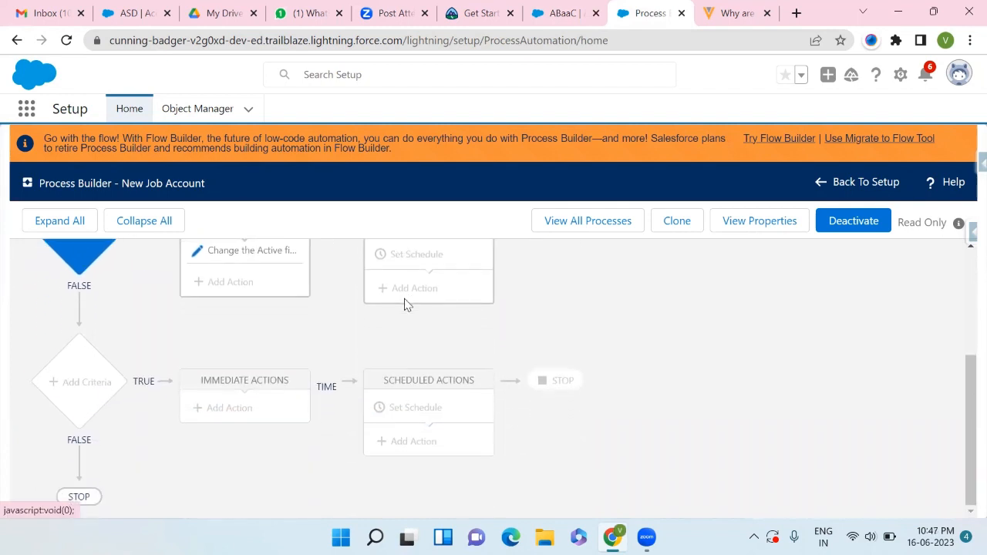
{"action": "scroll", "coordinate": [406, 305], "scroll_direction": "up", "scroll_amount": 2}
{"action": "scroll", "coordinate": [407, 305], "scroll_direction": "up", "scroll_amount": 1}
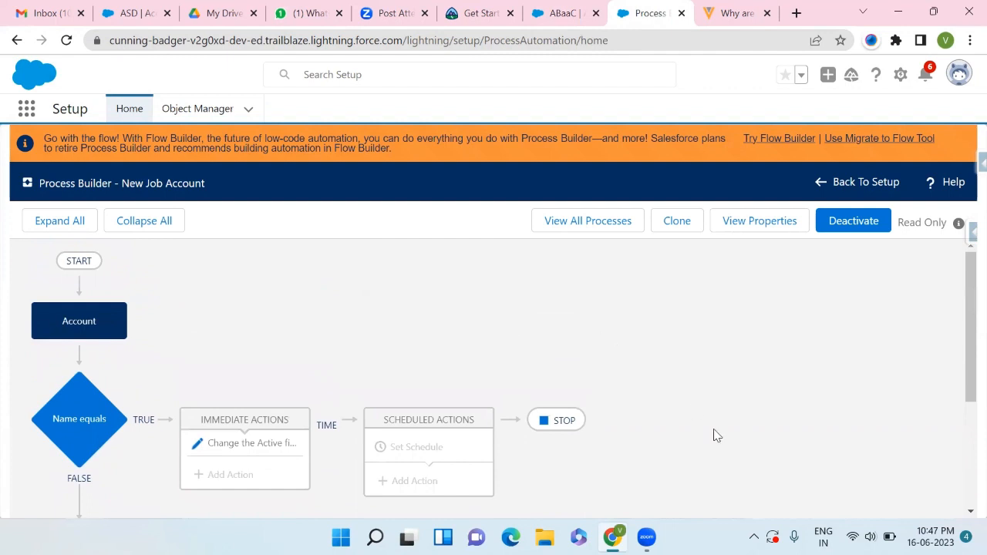